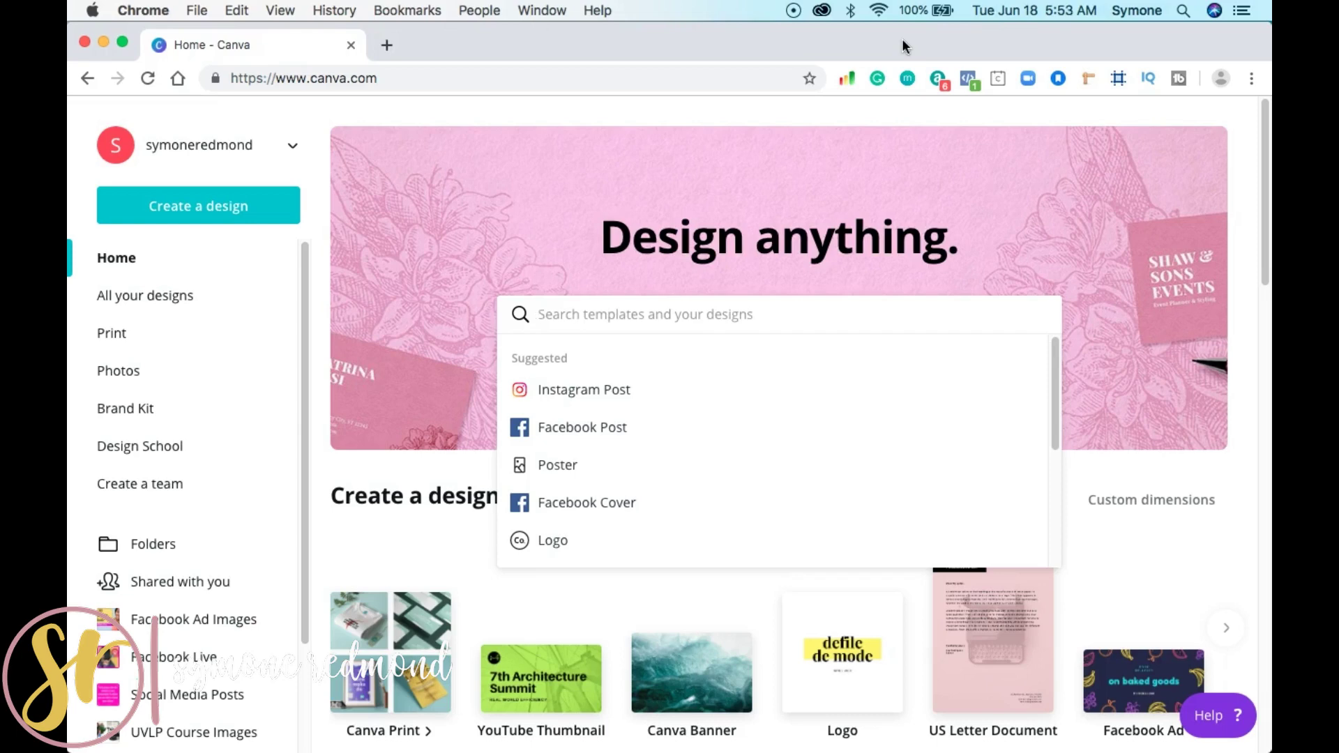
Step: Search the design types for "youtube thumb" and create a new 1280 × 720 px YouTube Thumbnail design
text(youtube)
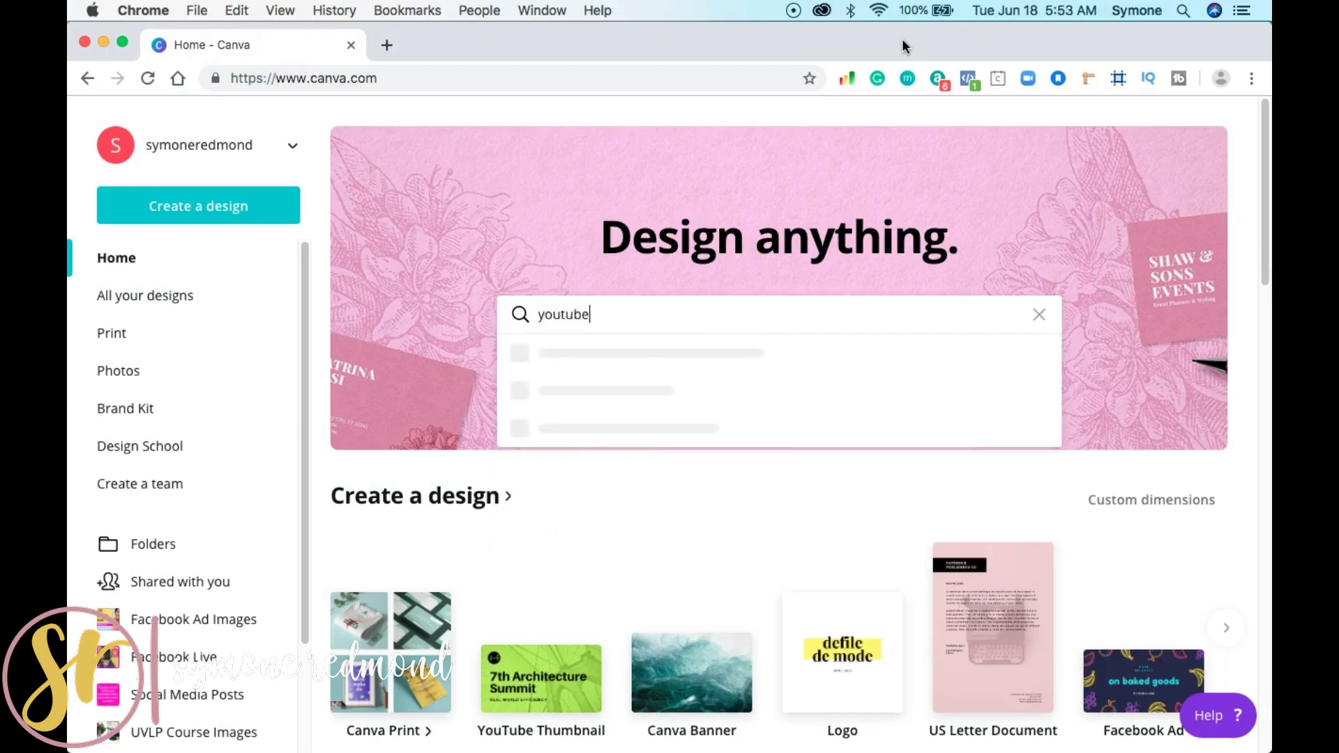
text( thumb)
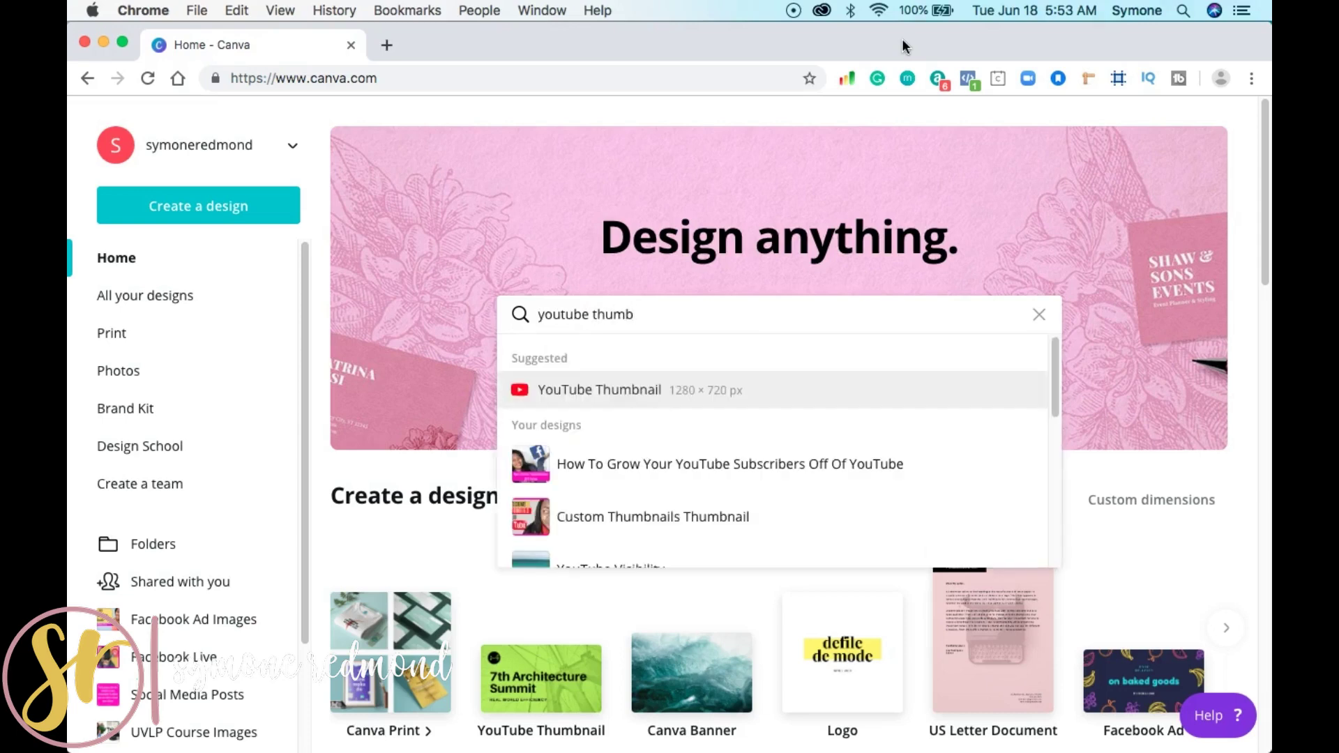
click(711, 468)
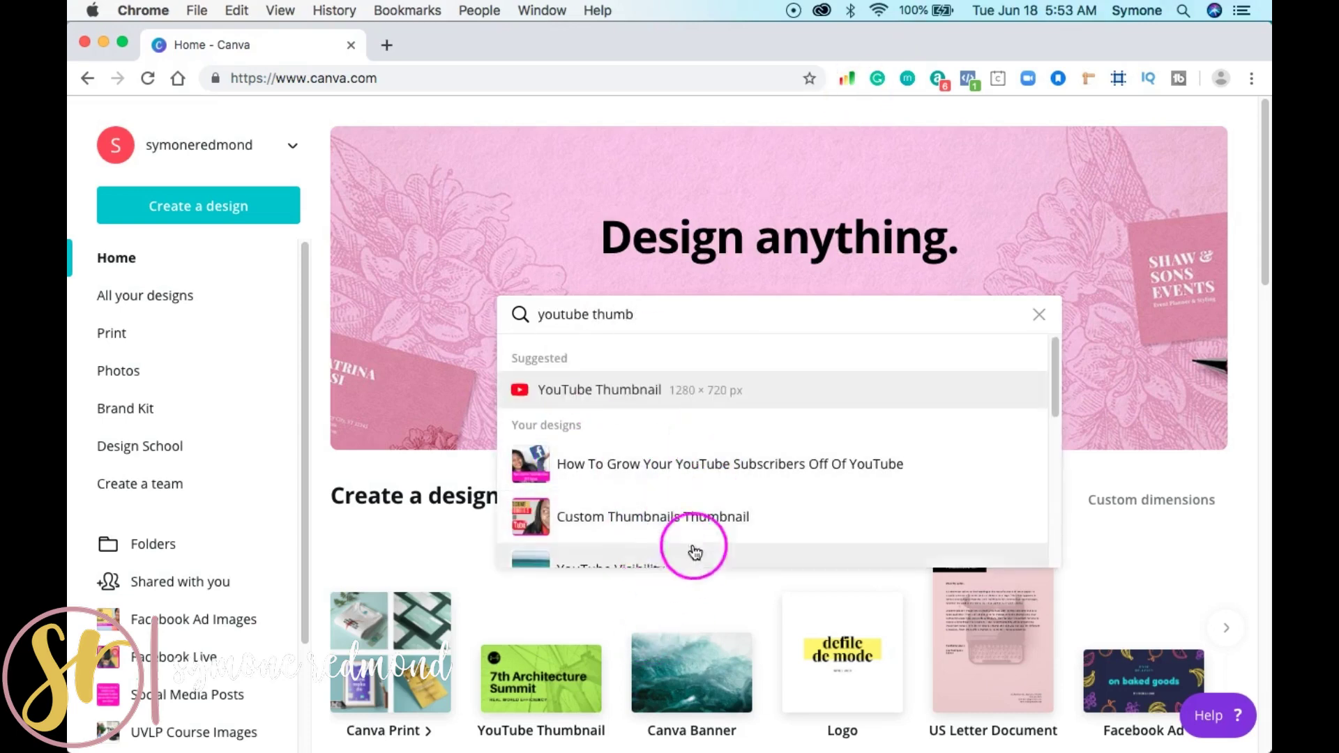
drag(1056, 390, 1051, 335)
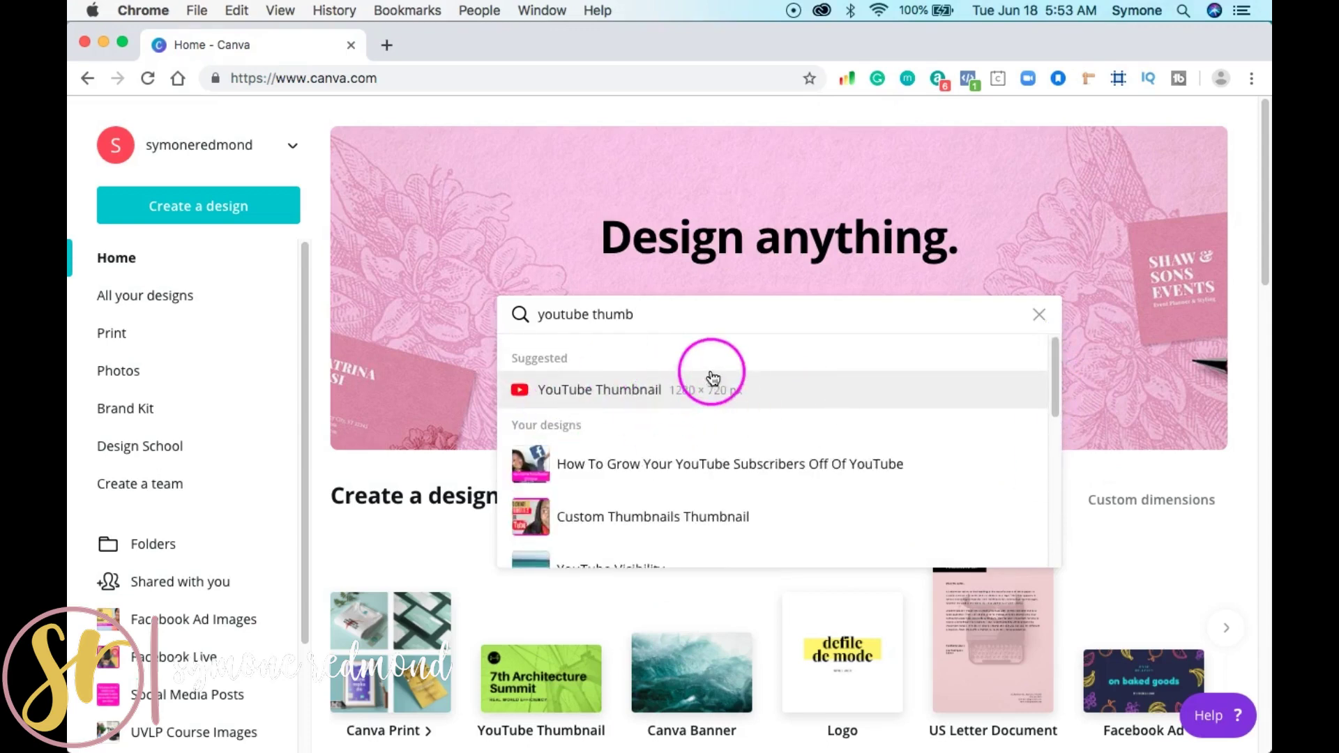
click(699, 394)
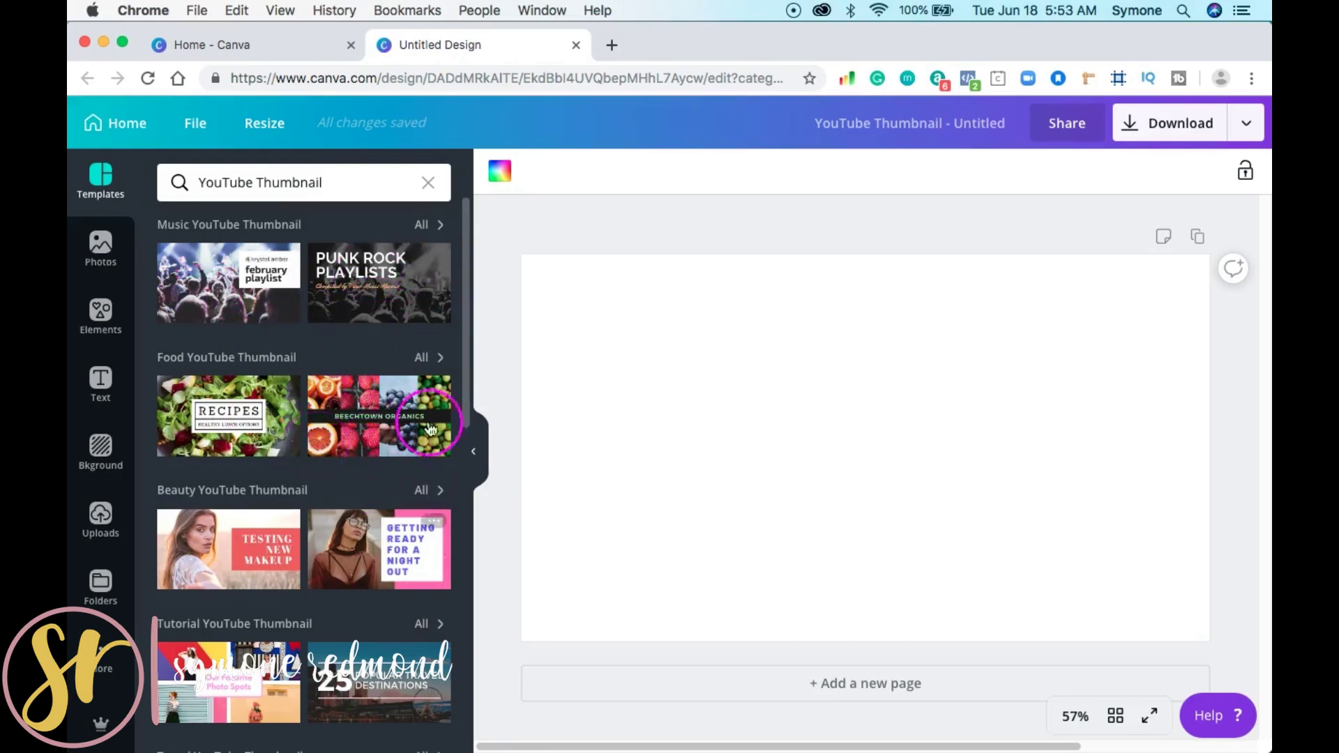
Step: Browse the YouTube thumbnail template categories, such as music, food, beauty, tutorial and travel
drag(463, 367, 465, 417)
click(459, 552)
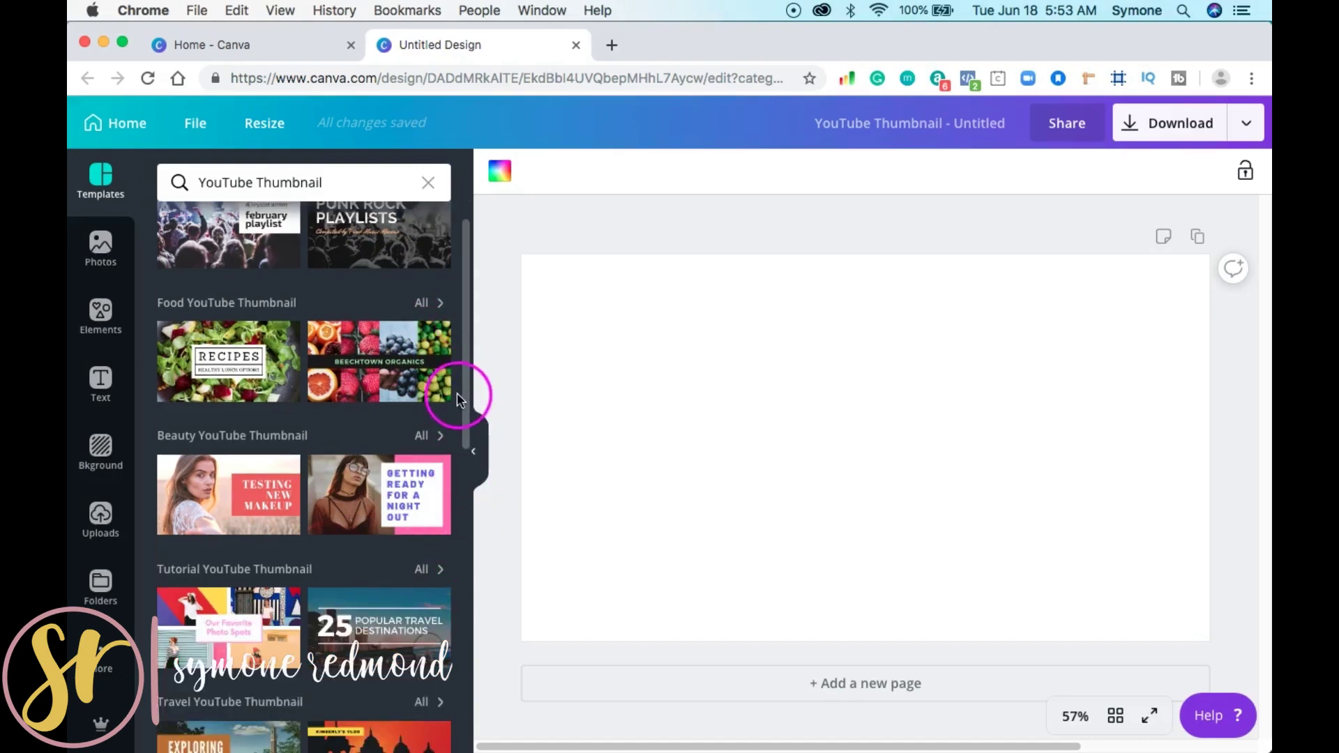
drag(463, 373, 466, 431)
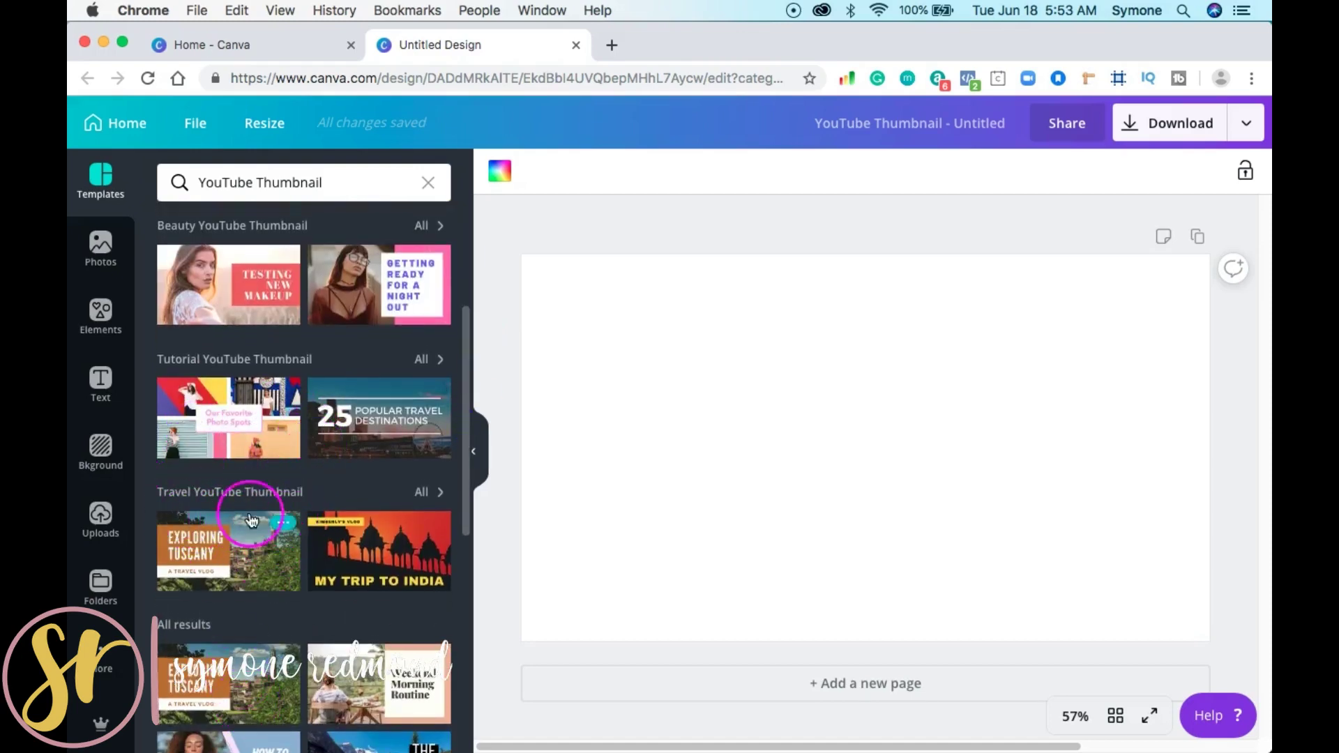
drag(467, 378, 464, 246)
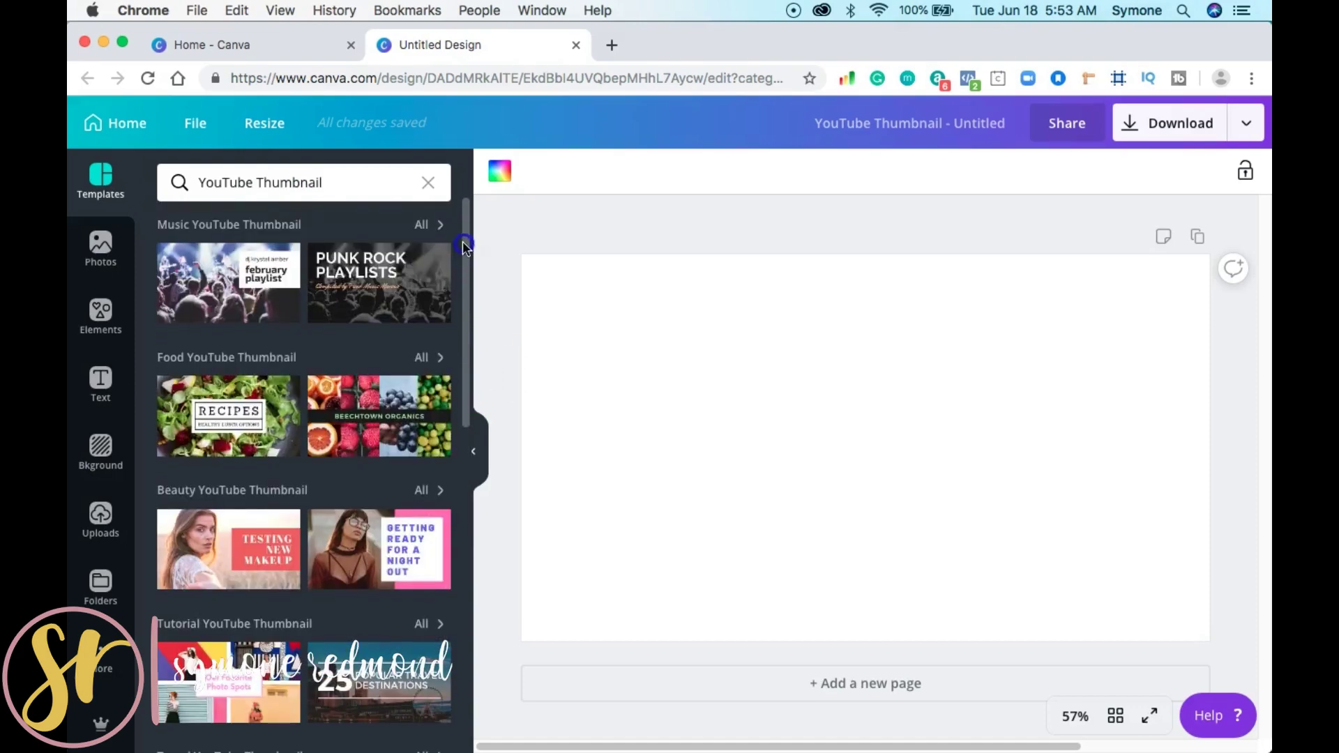
click(468, 418)
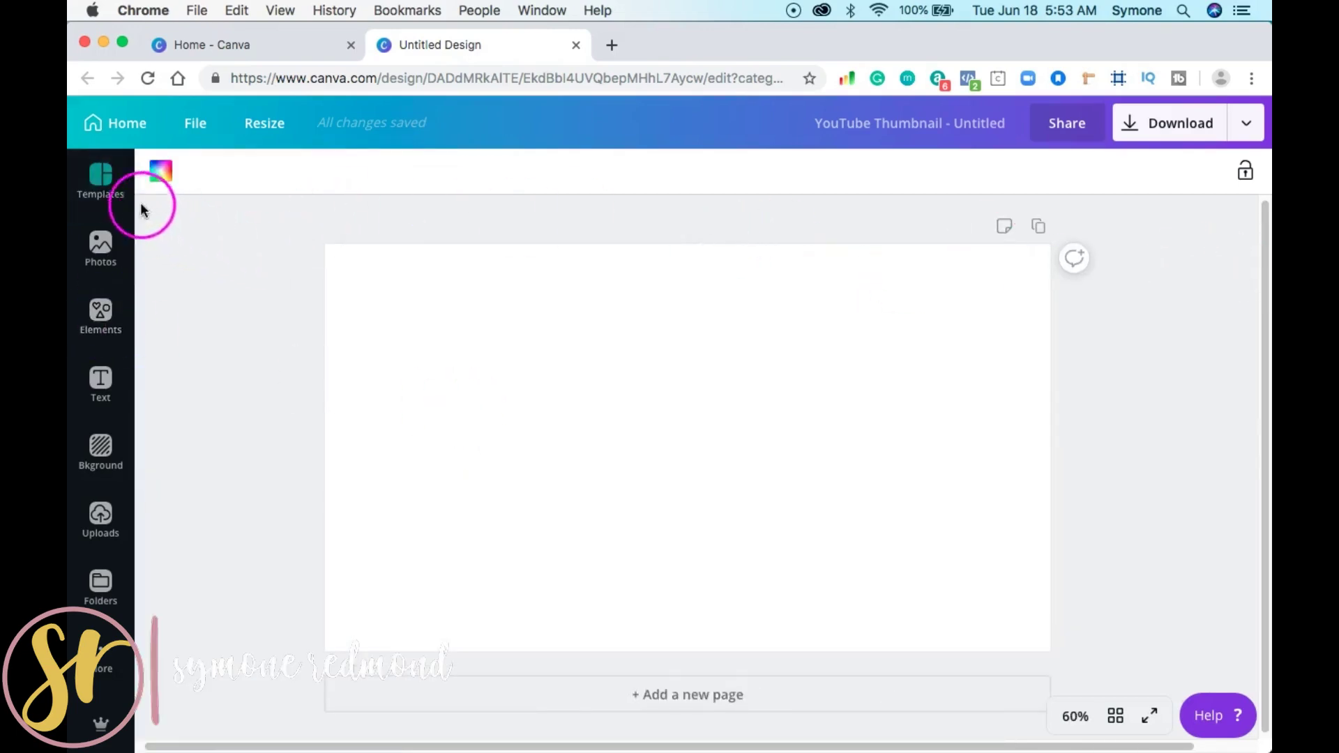
click(101, 178)
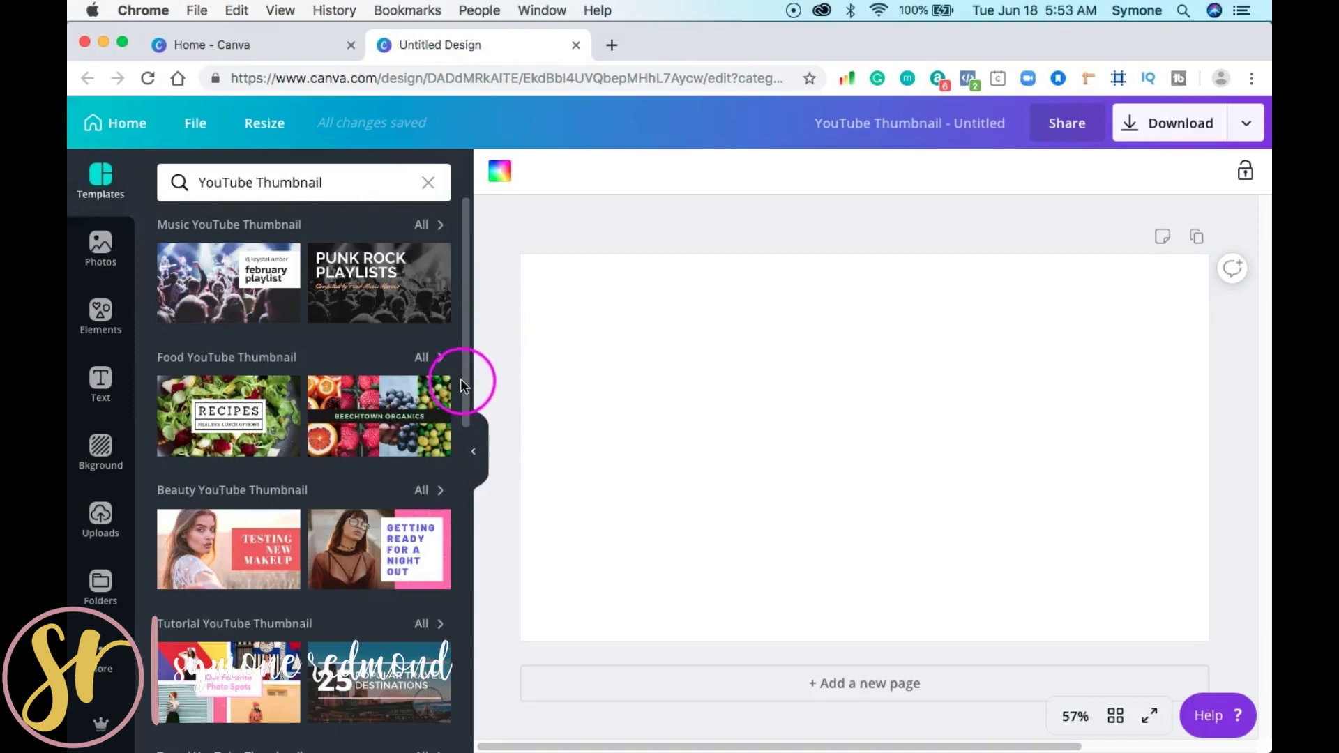
scroll(418, 446, down, 4)
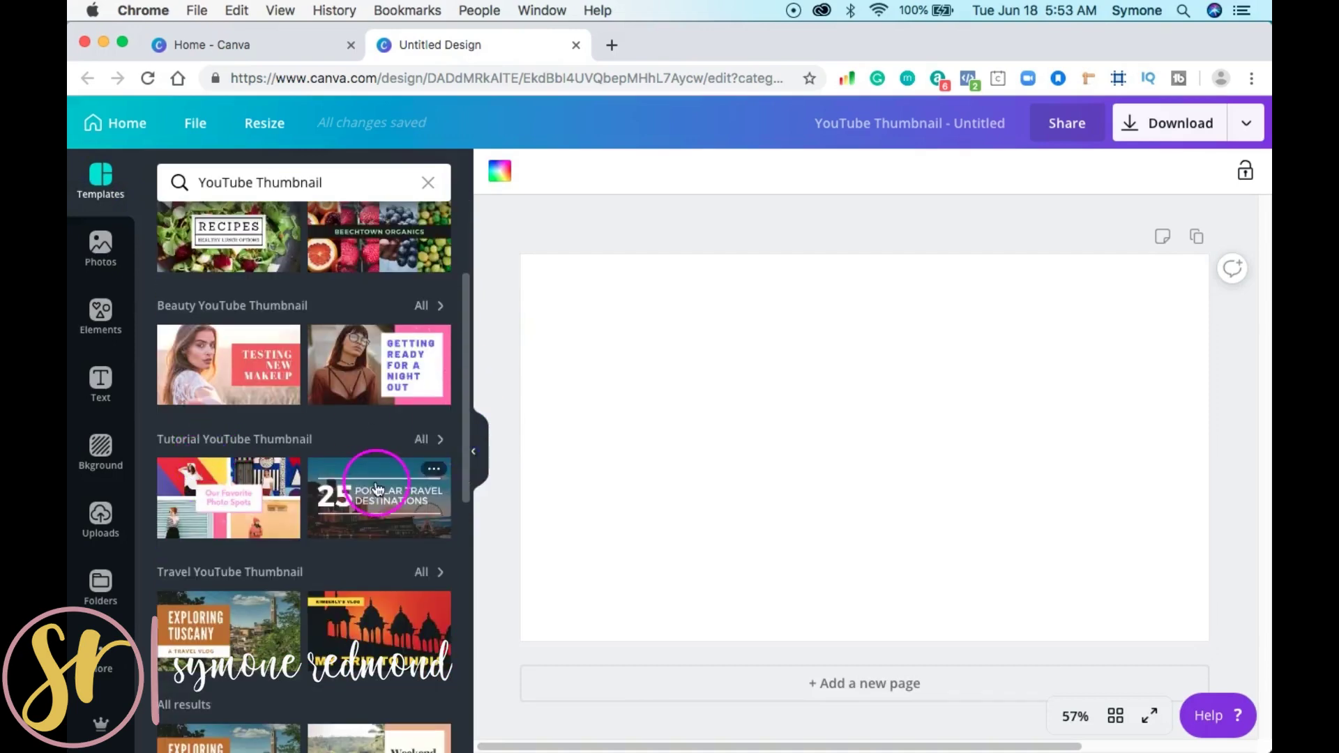
Step: Show all templates in the Tutorial YouTube Thumbnail category and look through them
click(422, 439)
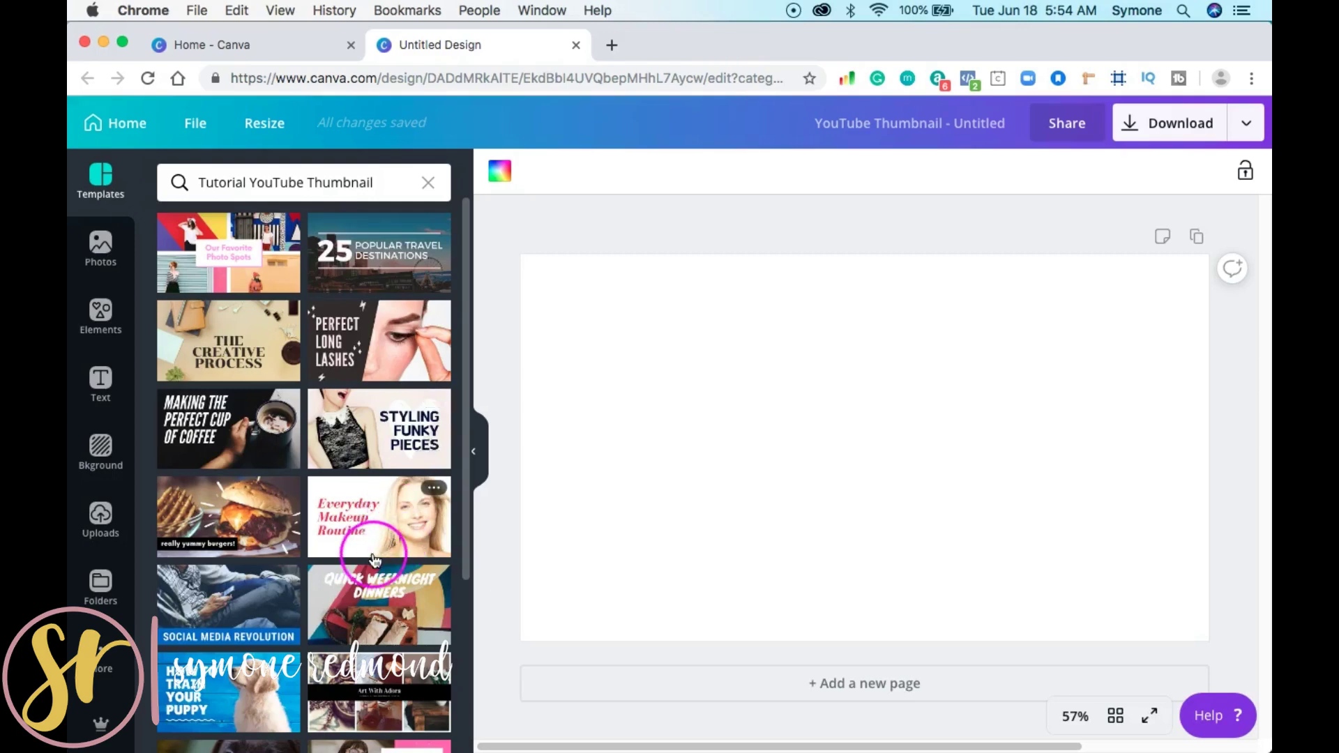
scroll(367, 553, down, 3)
scroll(375, 559, down, 2)
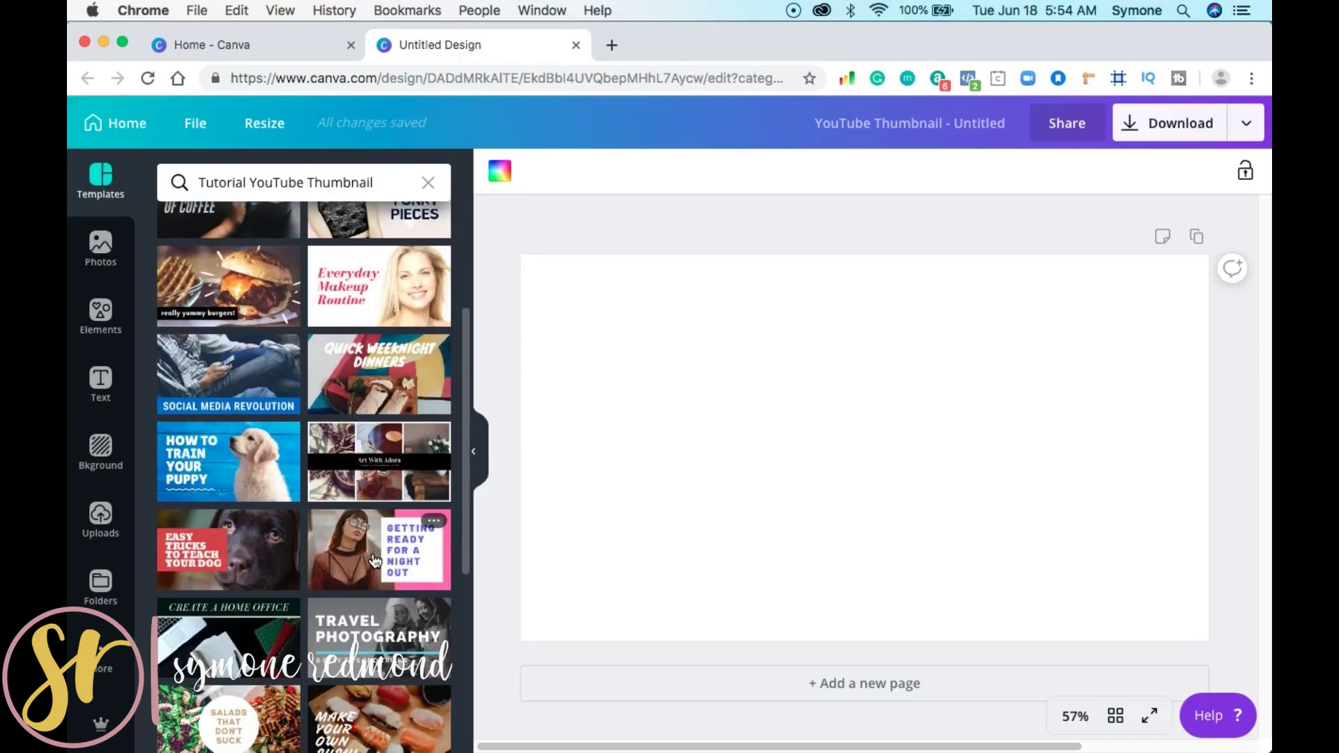
scroll(375, 559, down, 7)
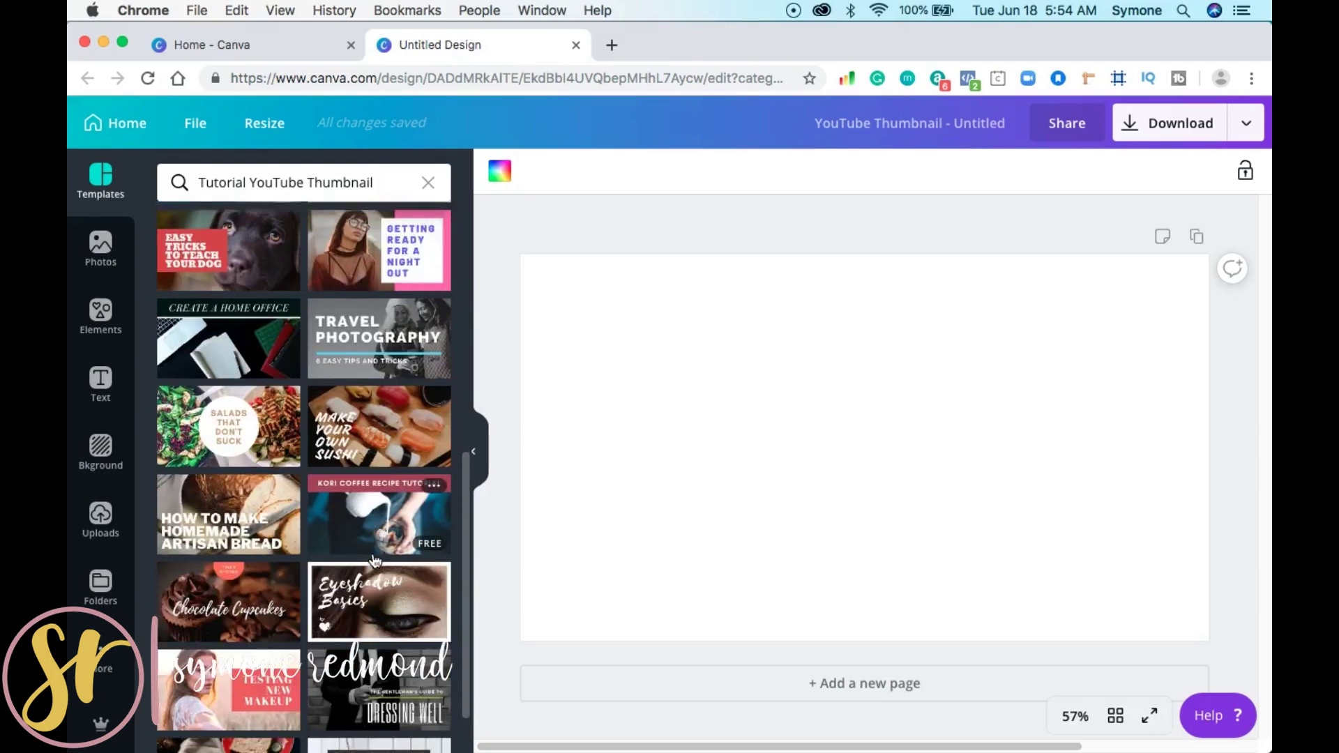
scroll(375, 559, down, 2)
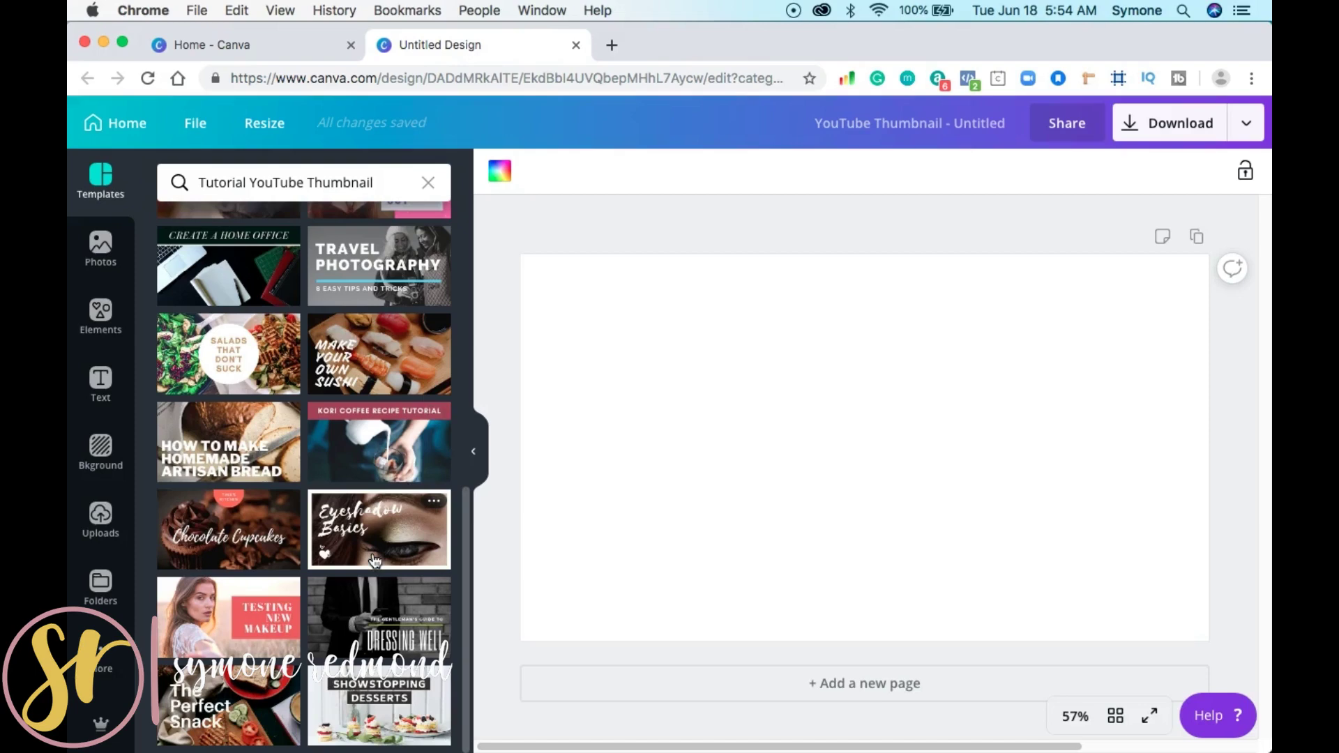
click(337, 646)
scroll(338, 645, up, 10)
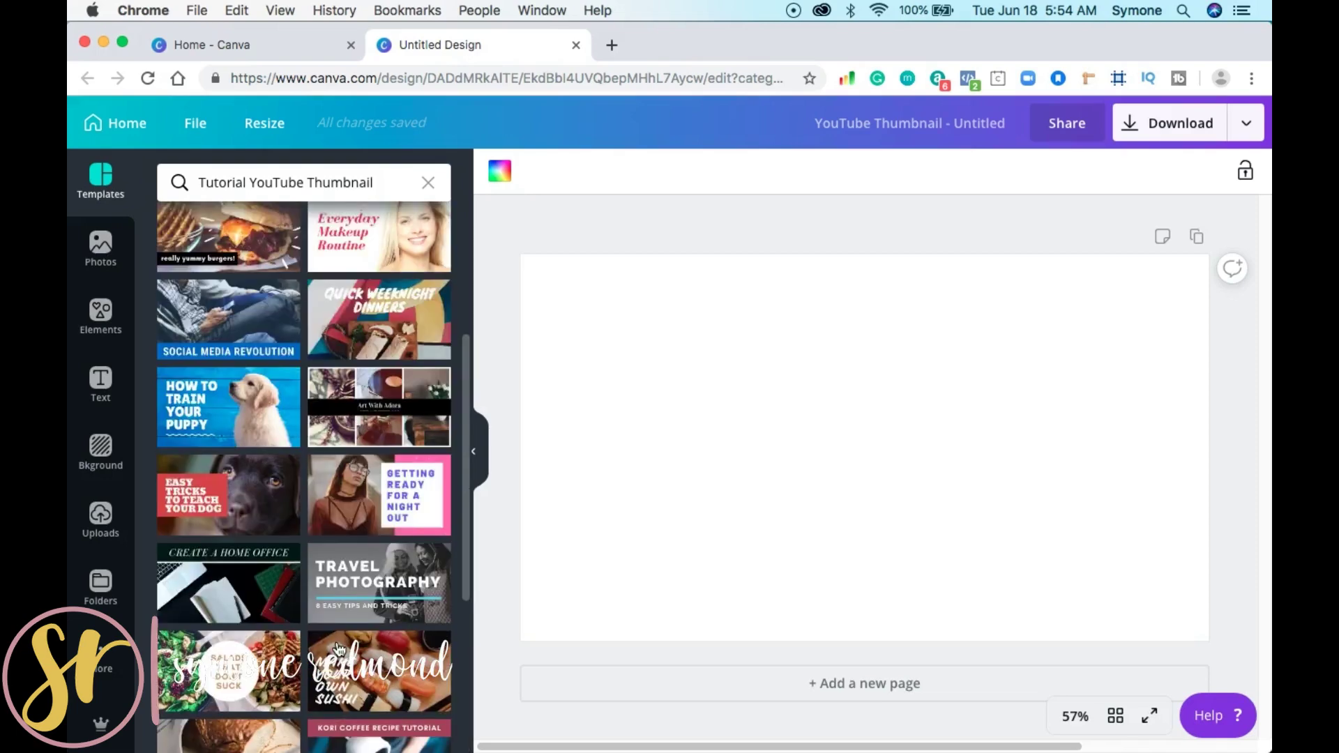
Step: Find the uploaded cut-out photo of the woman in green with both hands raised and add it to the blank page
click(123, 536)
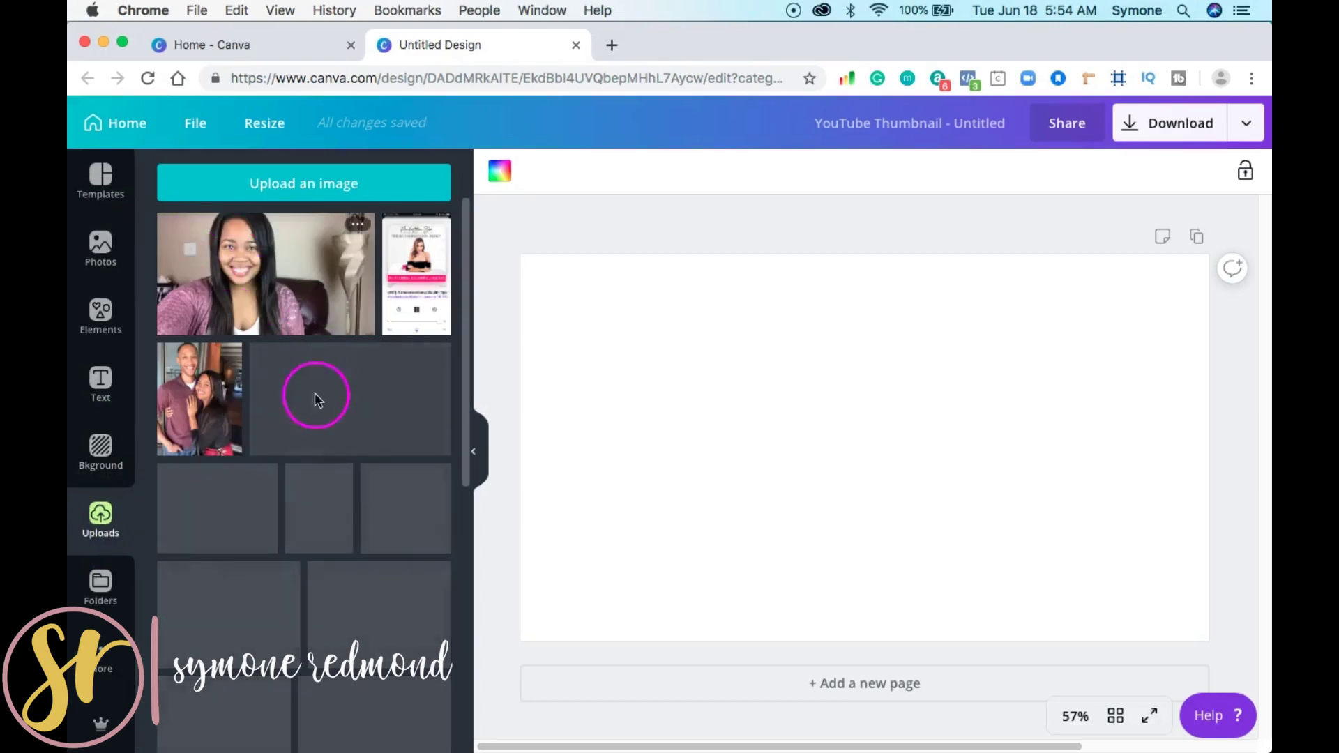
scroll(279, 469, down, 1)
scroll(278, 463, down, 2)
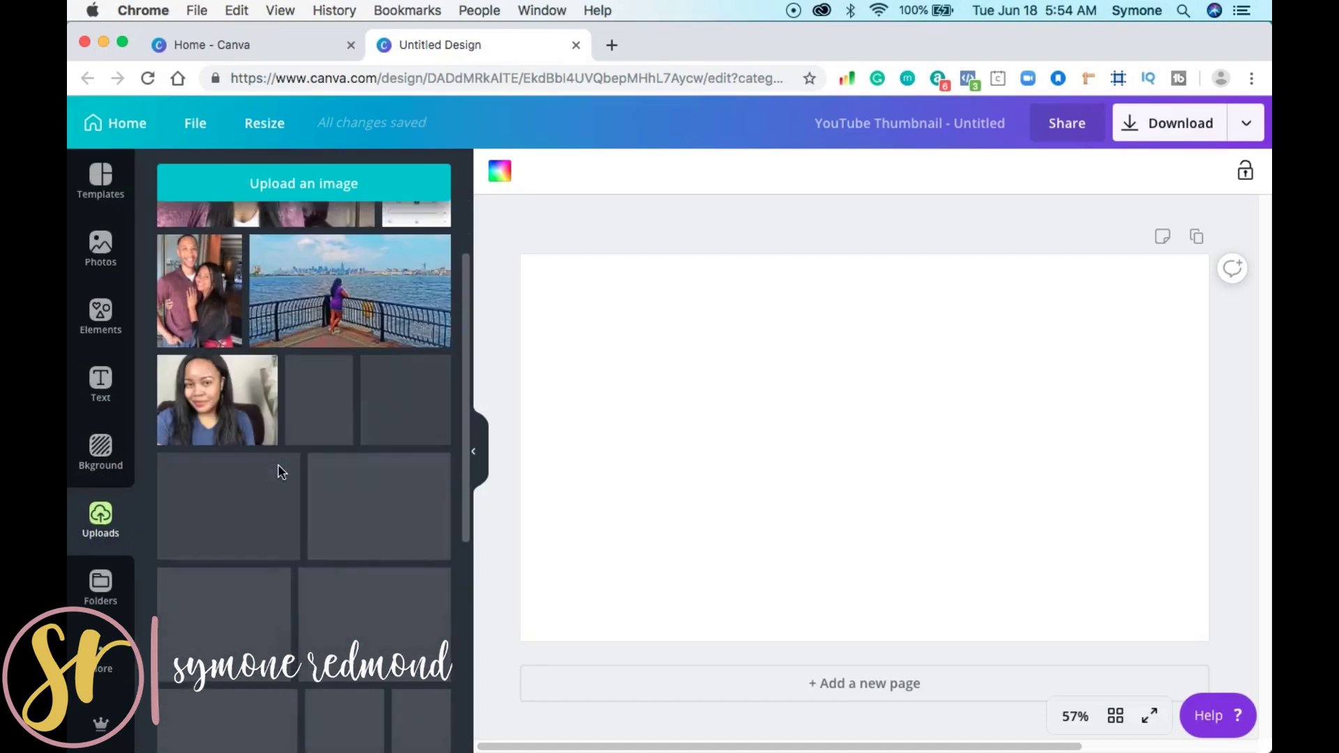
scroll(279, 470, down, 4)
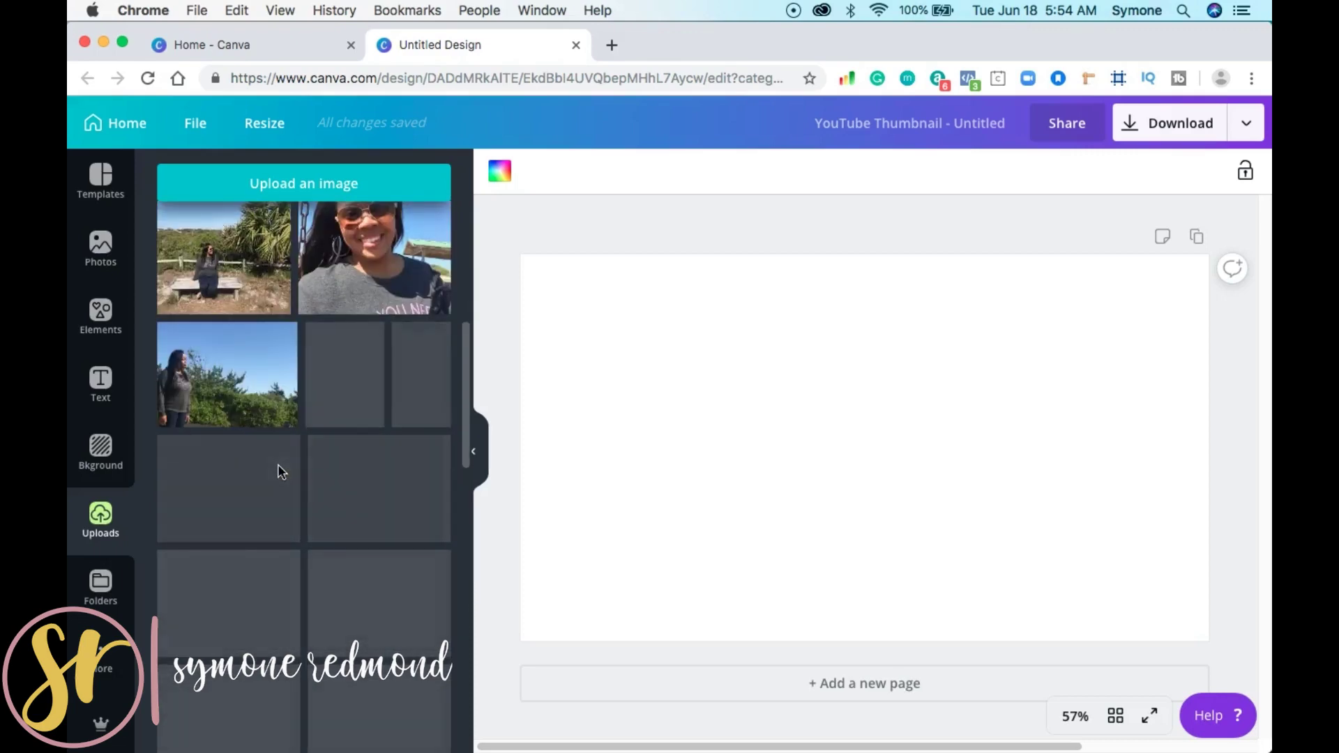
scroll(278, 463, down, 3)
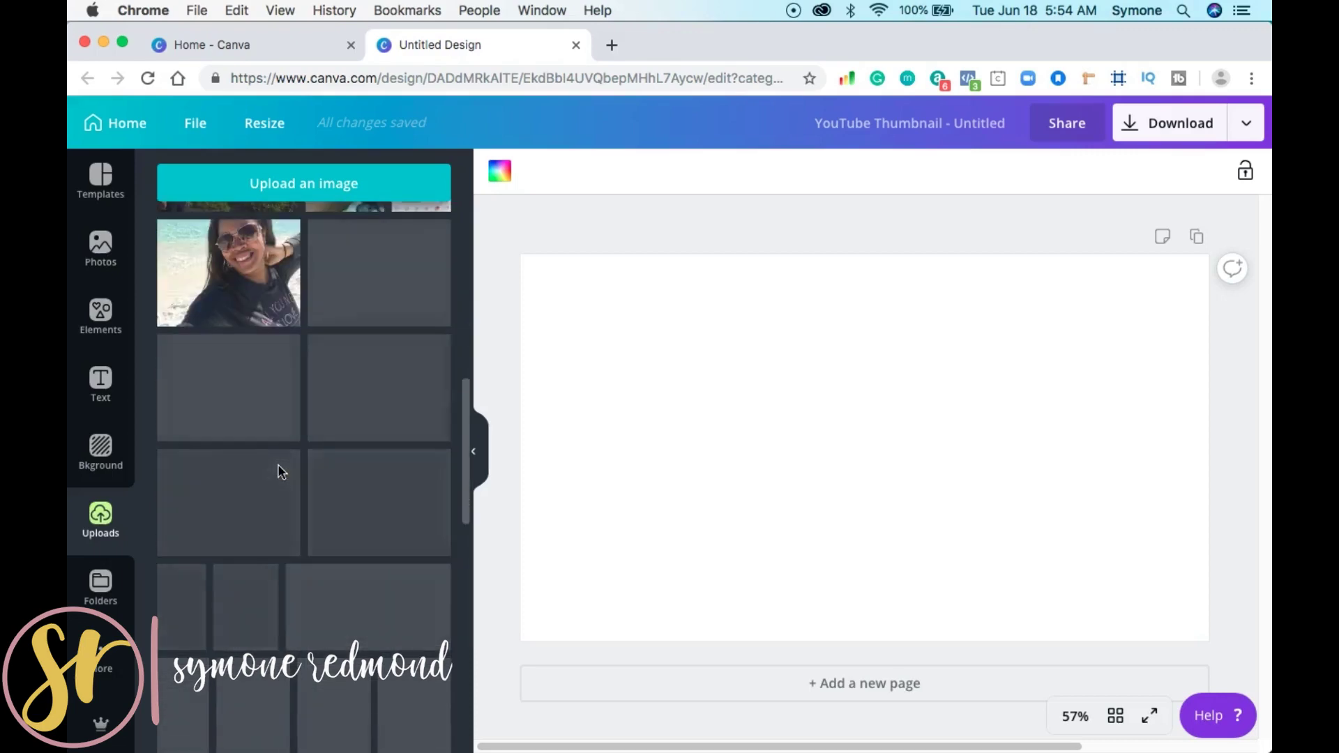
scroll(277, 463, down, 2)
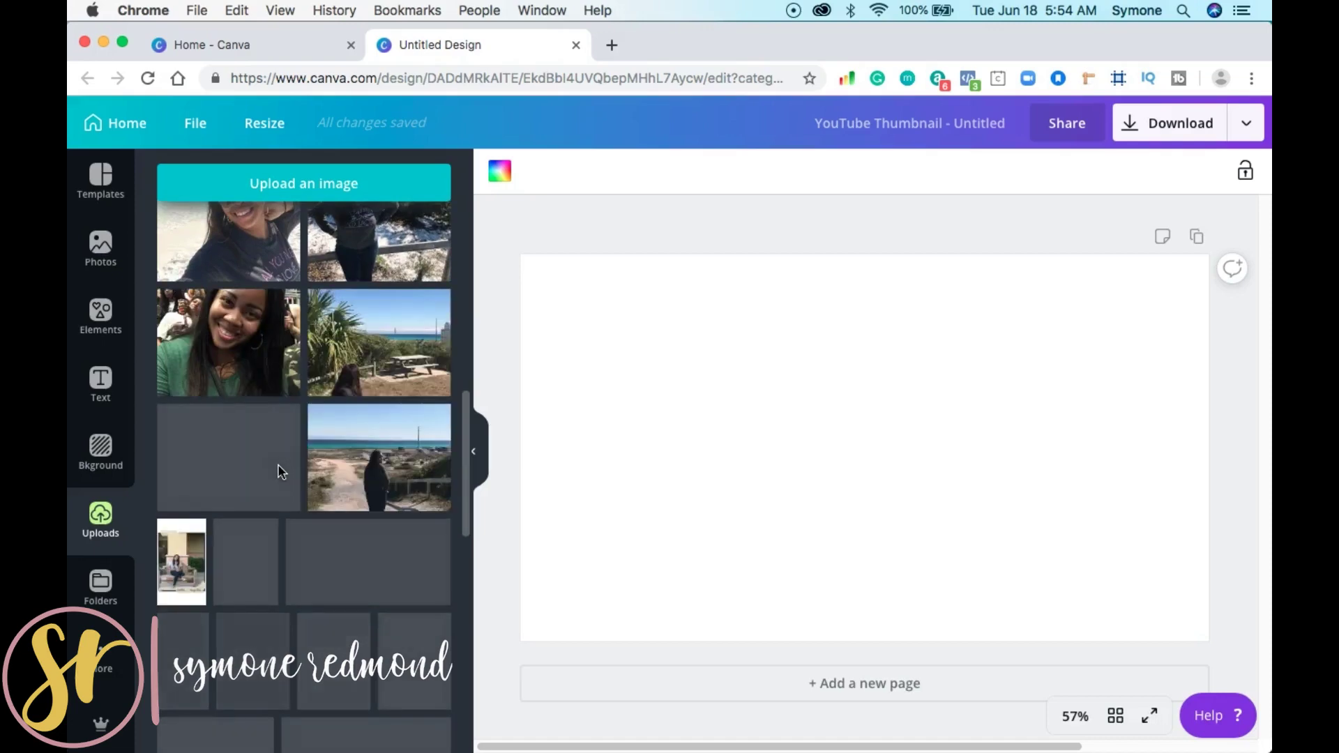
scroll(278, 463, down, 2)
scroll(277, 463, down, 10)
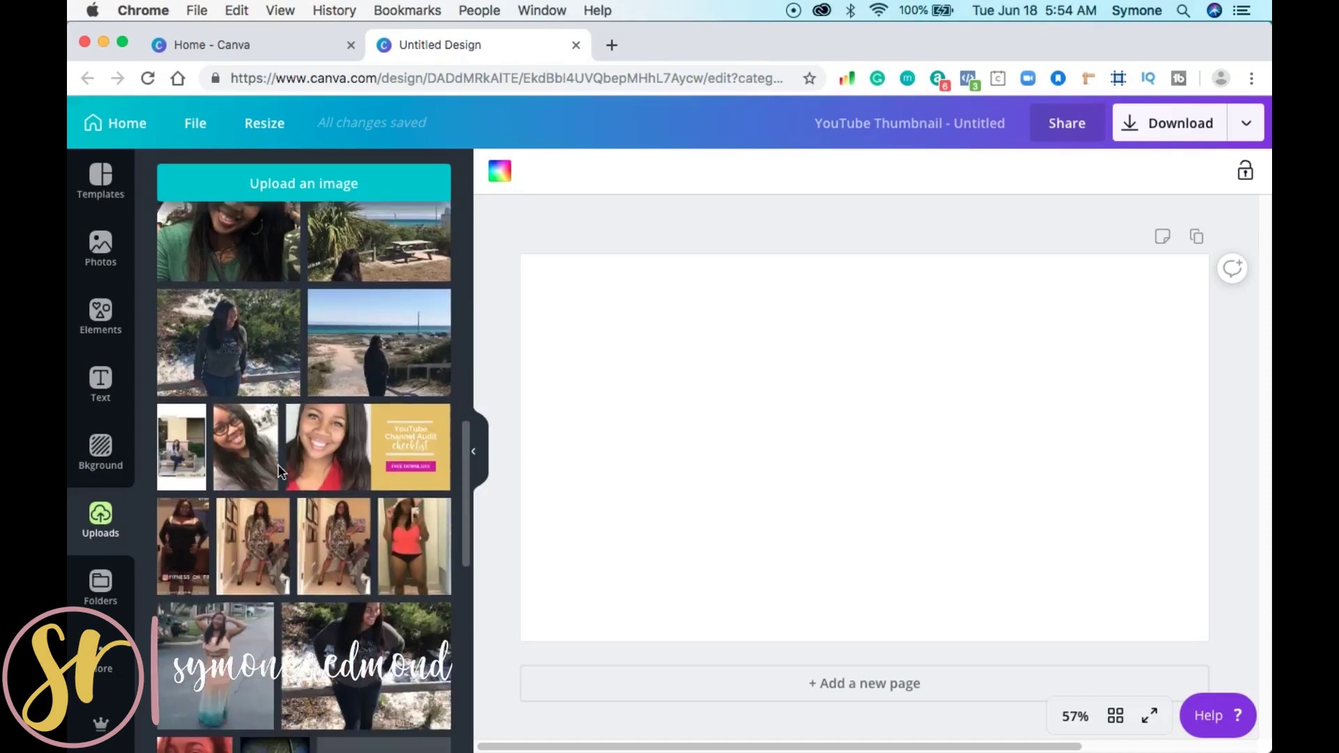
mouse_move(278, 463)
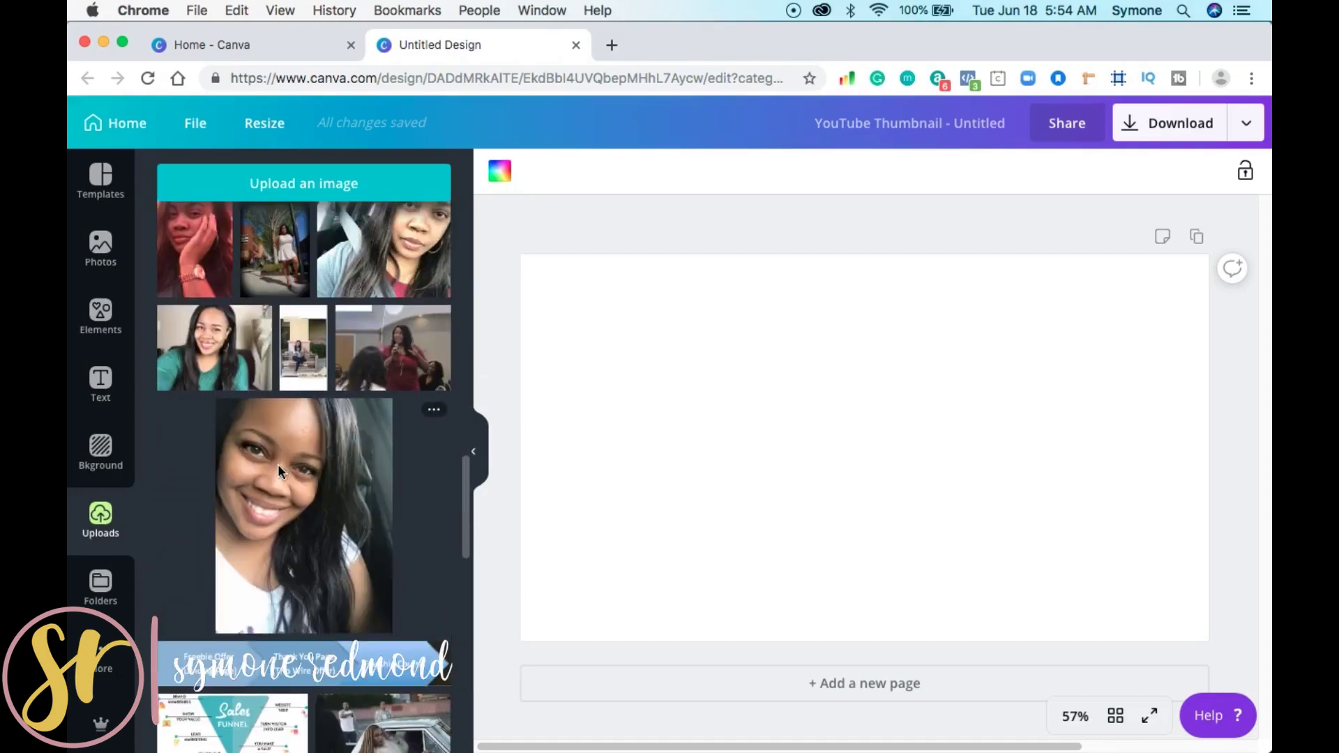
scroll(277, 463, down, 1)
scroll(277, 463, up, 2)
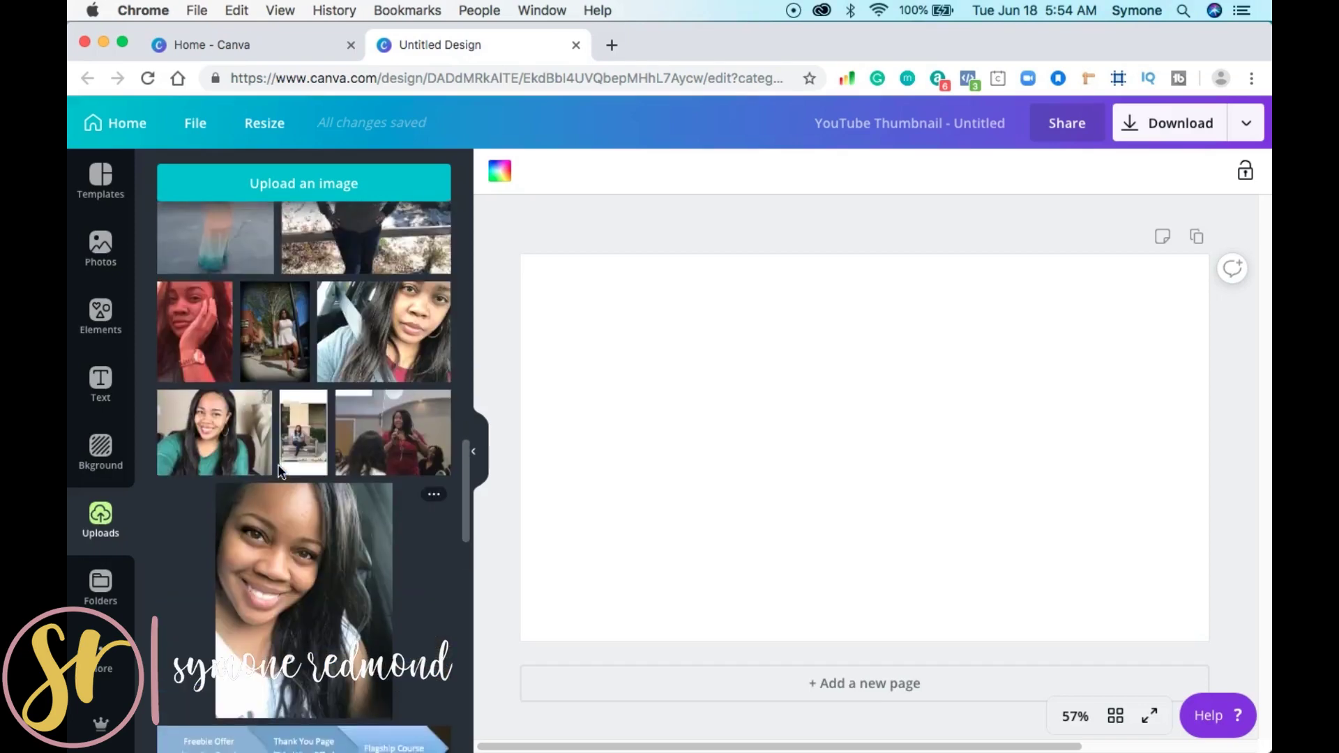
scroll(277, 463, down, 10)
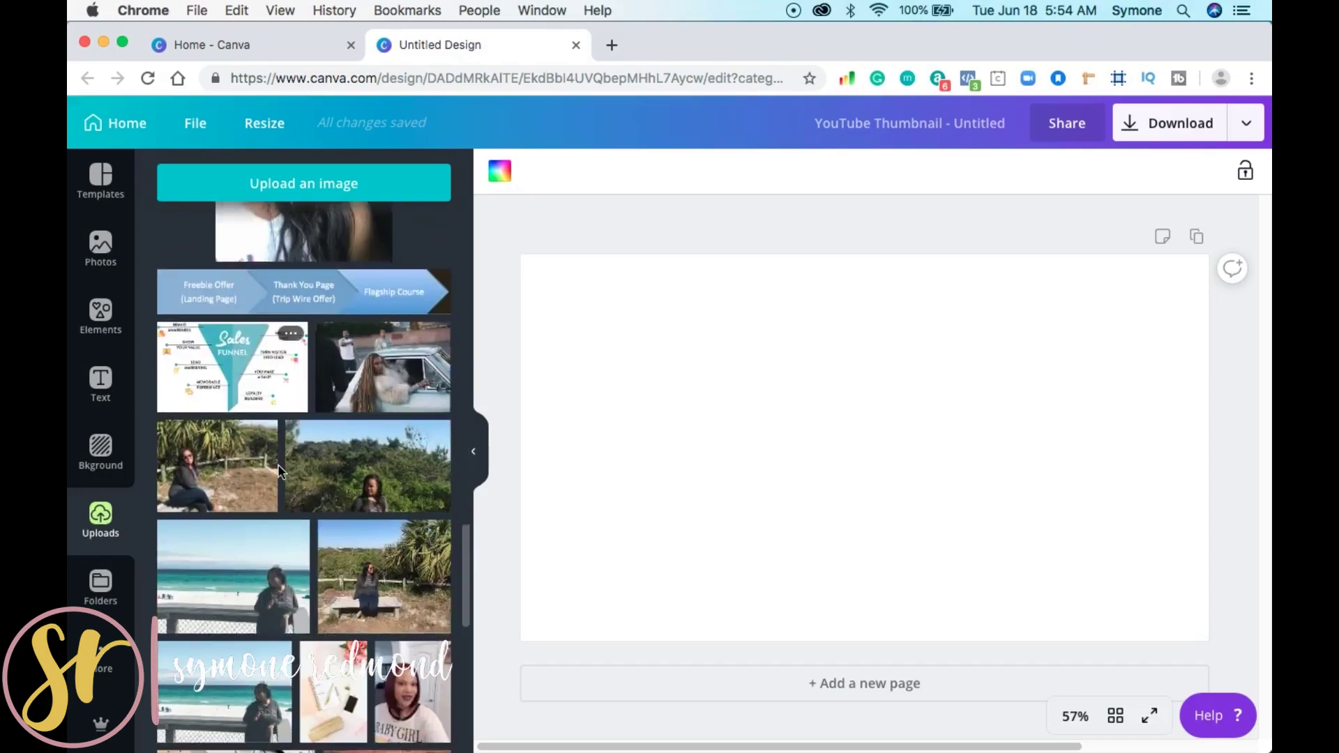
scroll(277, 466, down, 10)
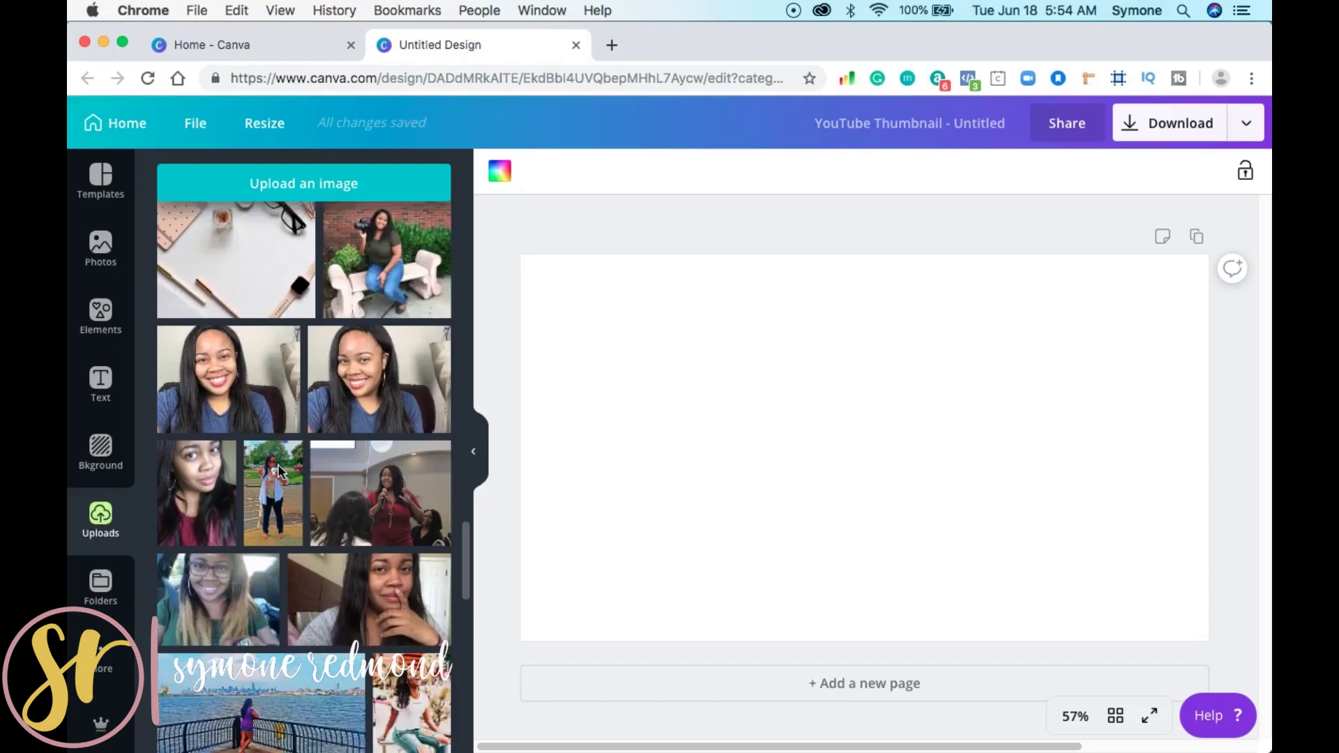
scroll(277, 463, down, 12)
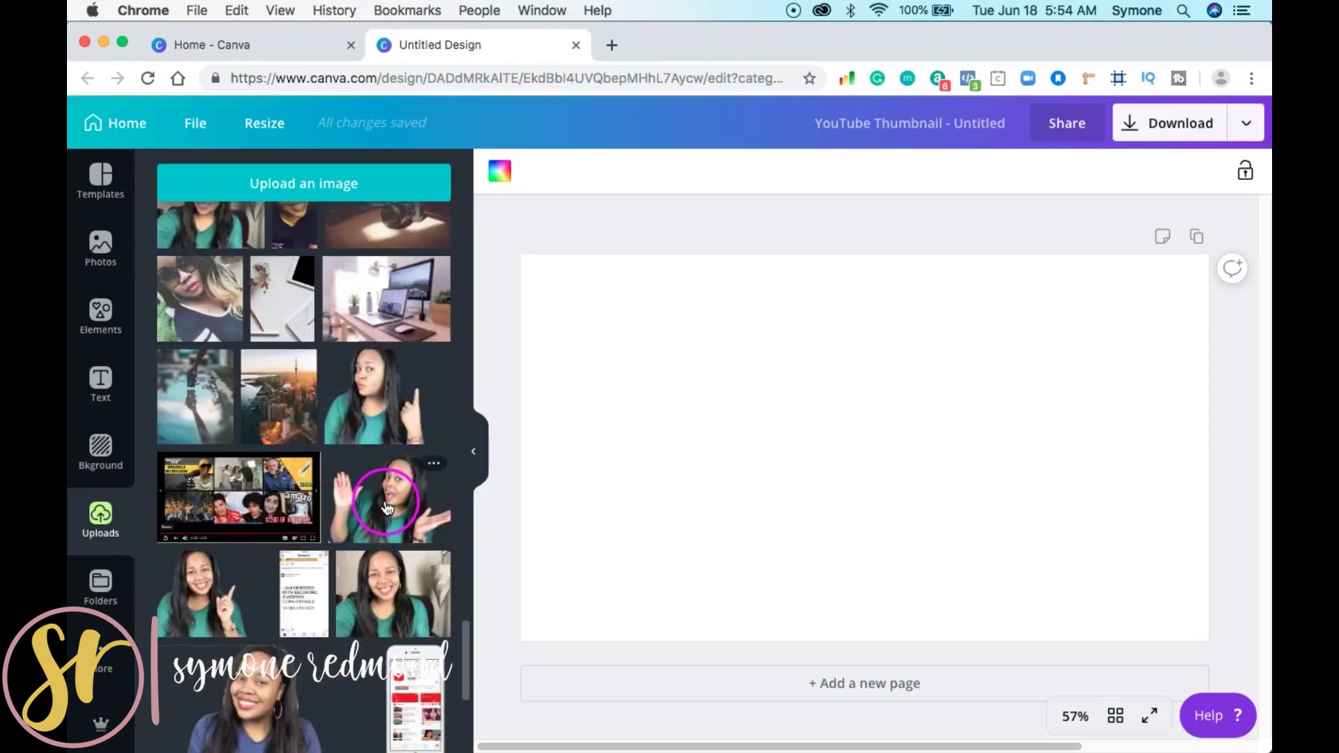
click(387, 508)
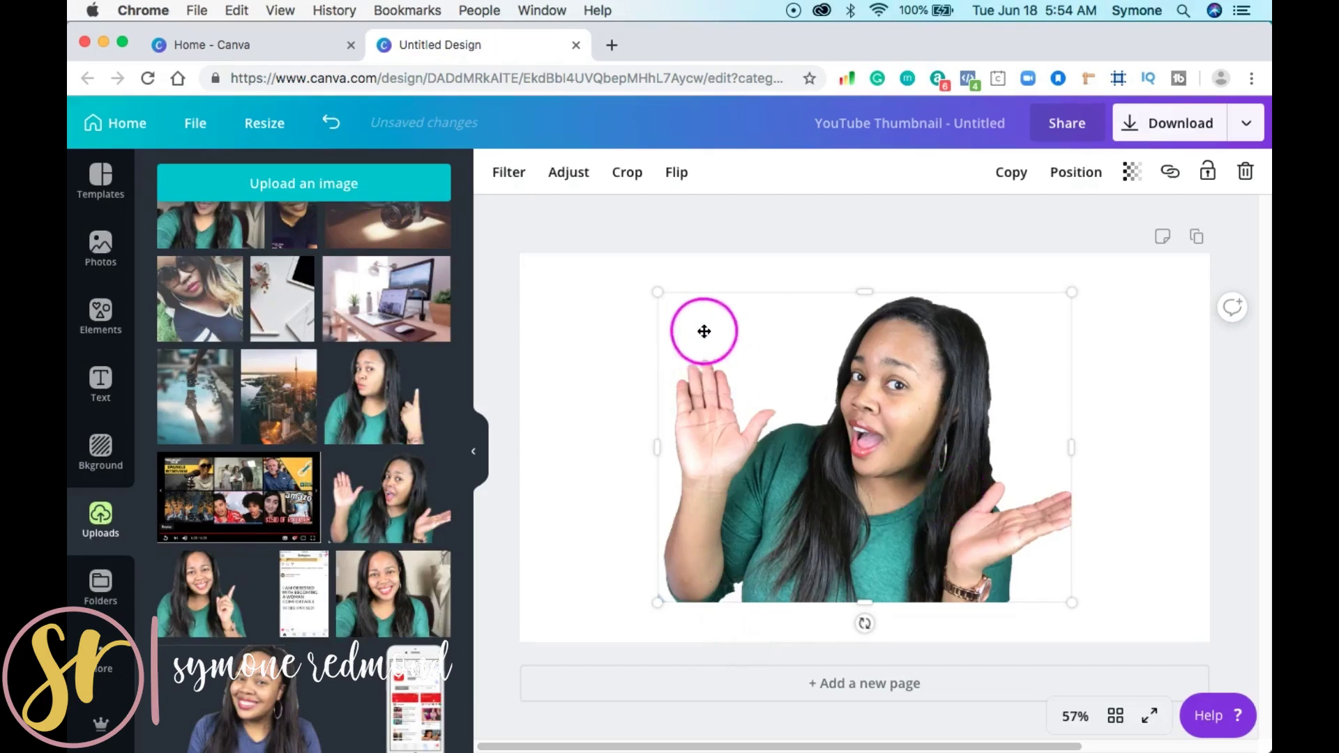
Step: Enlarge the woman's photo to fill the page height and shift it right until her far hand runs off the page edge
drag(659, 290, 605, 251)
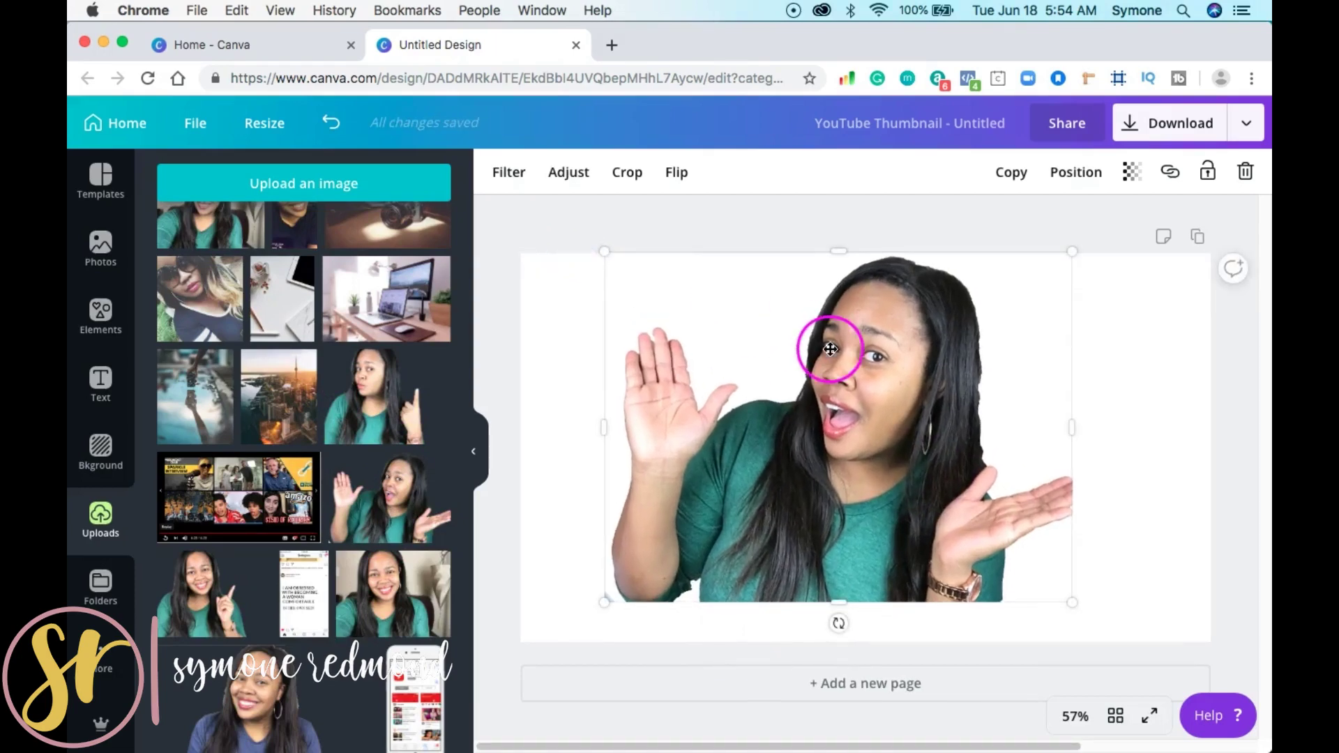
drag(919, 375, 1018, 402)
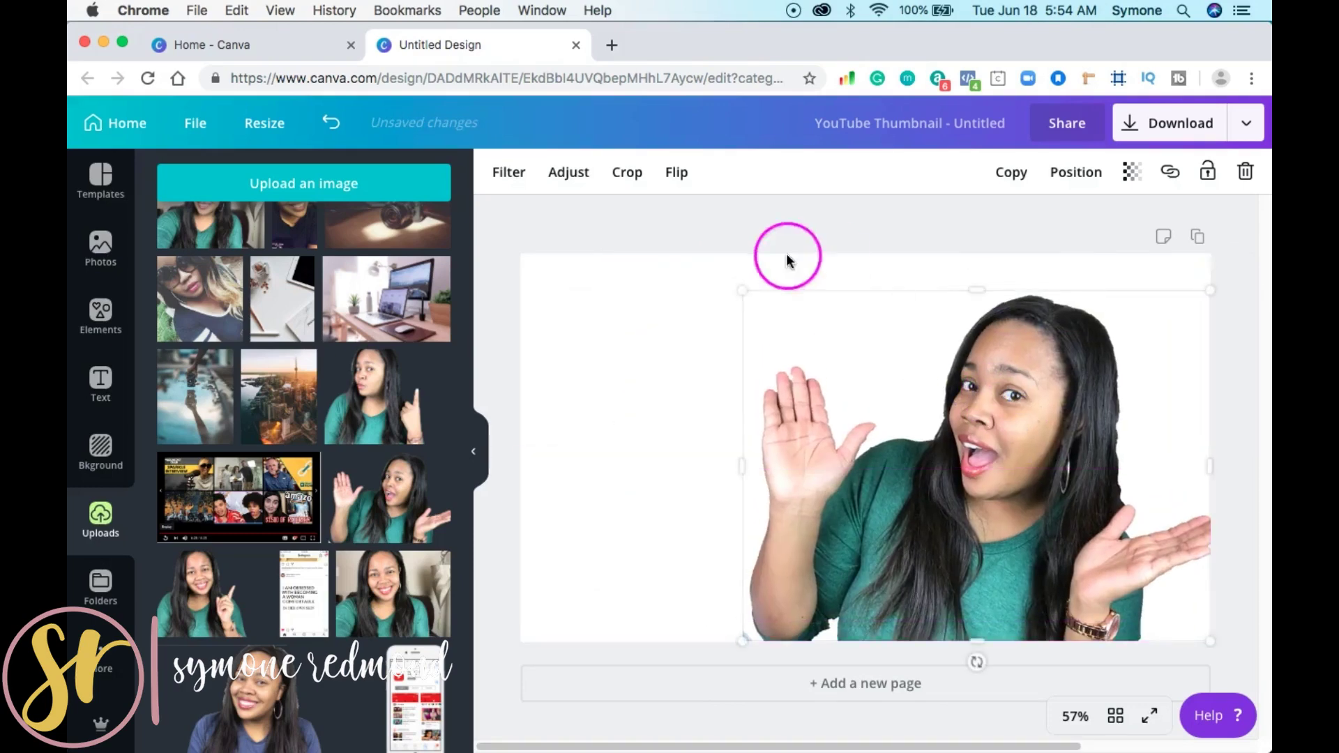
drag(739, 278, 680, 236)
click(844, 326)
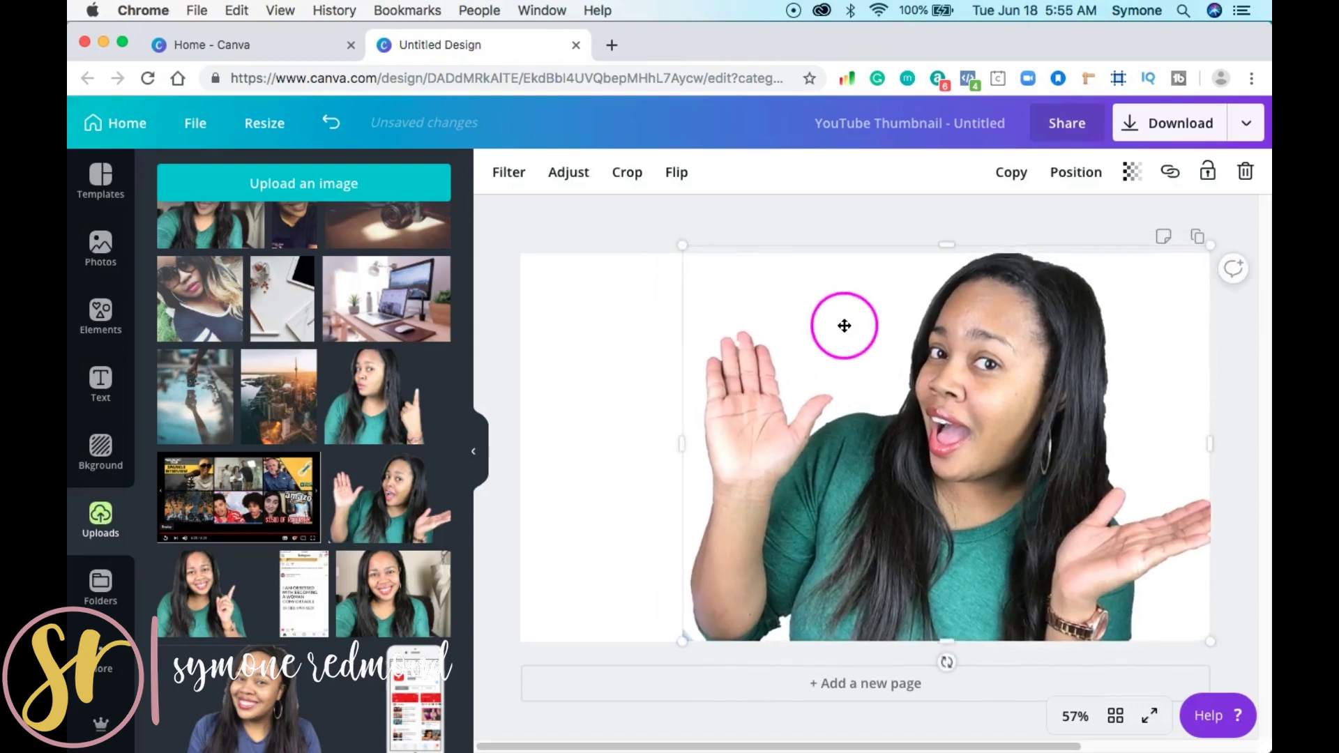
click(1248, 368)
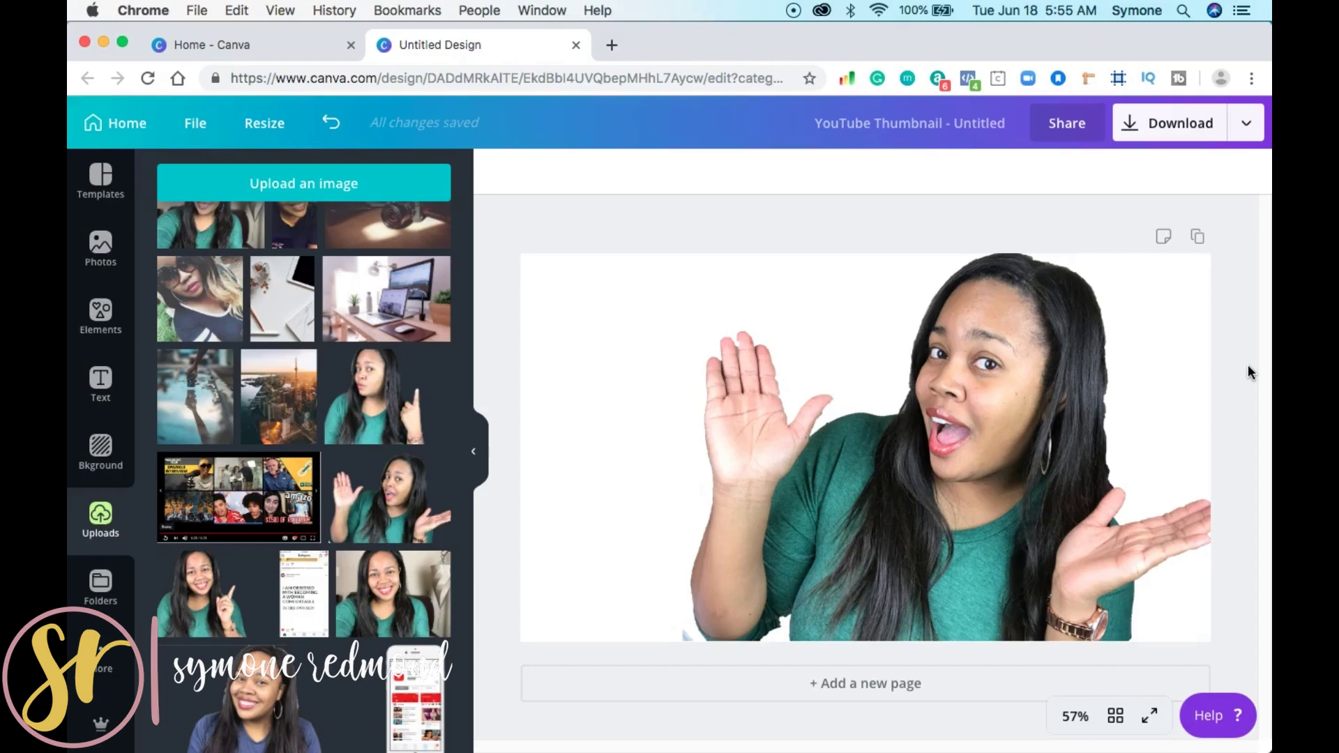
click(829, 392)
drag(948, 338, 1078, 364)
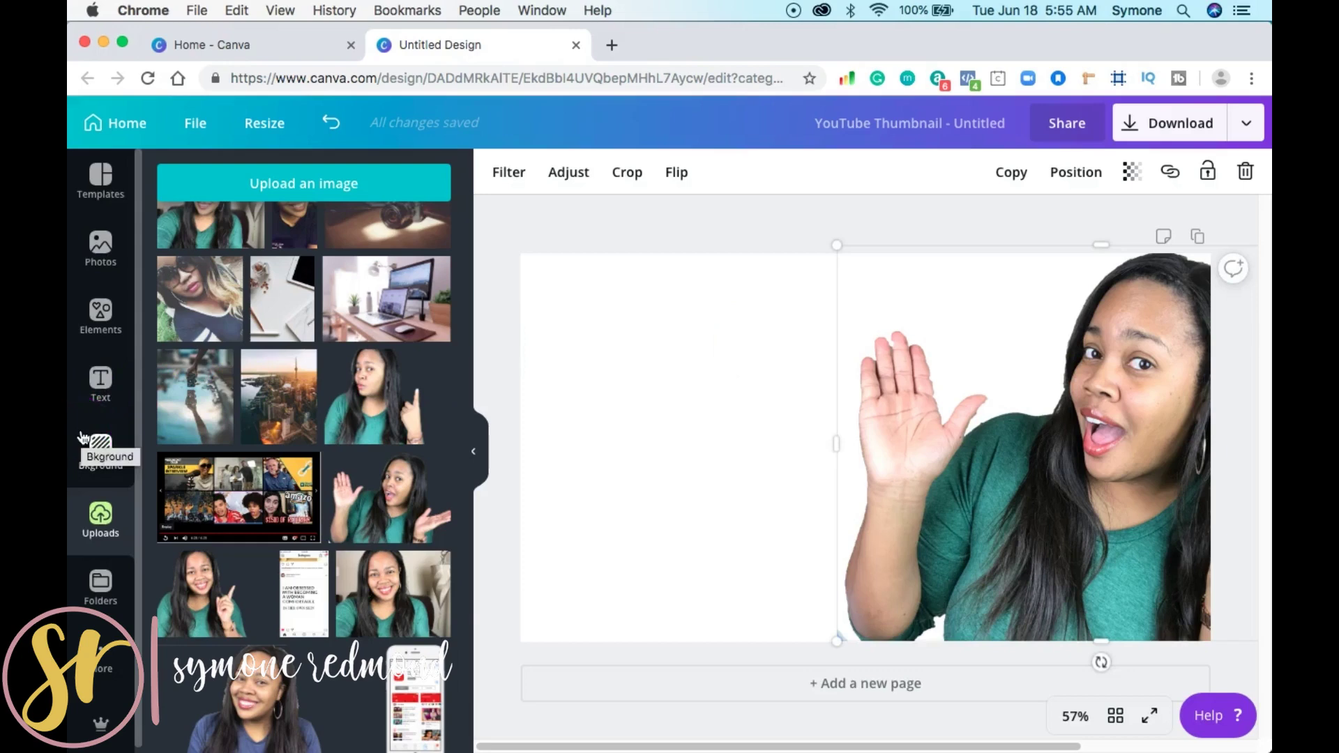
click(101, 338)
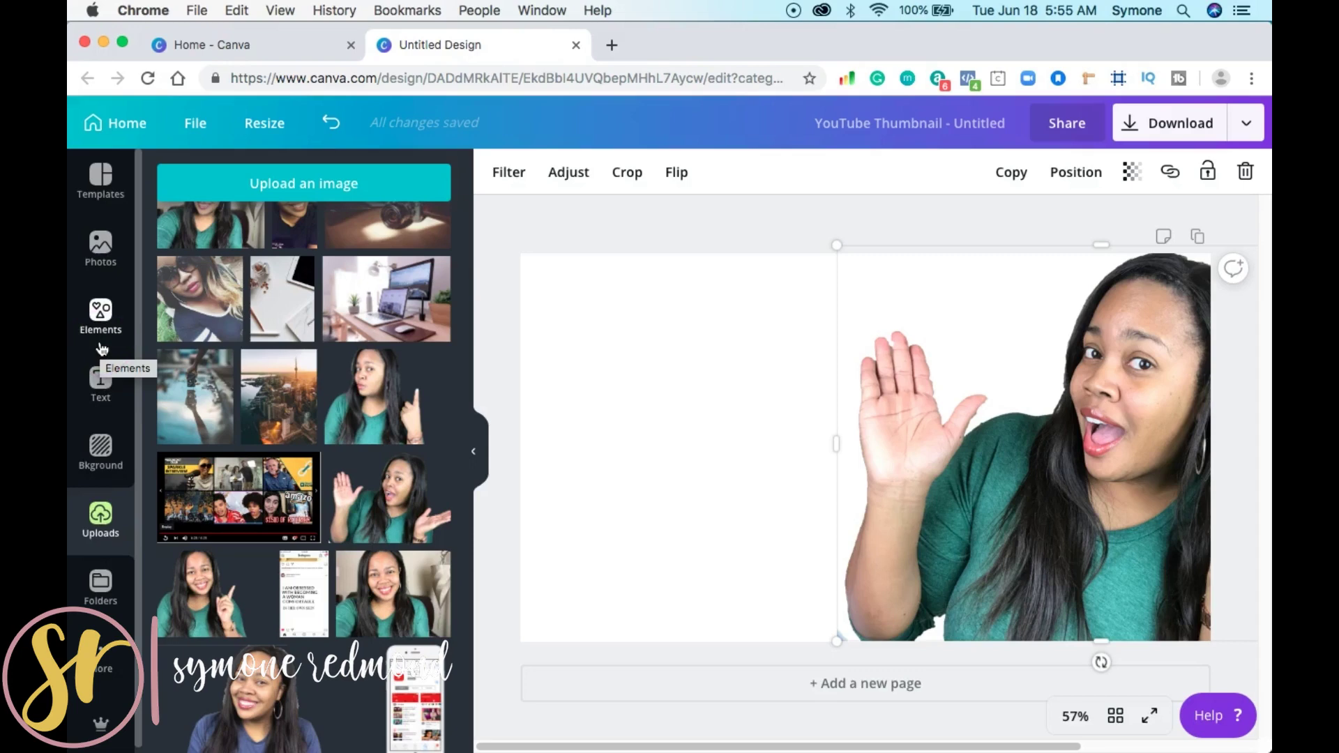
click(105, 463)
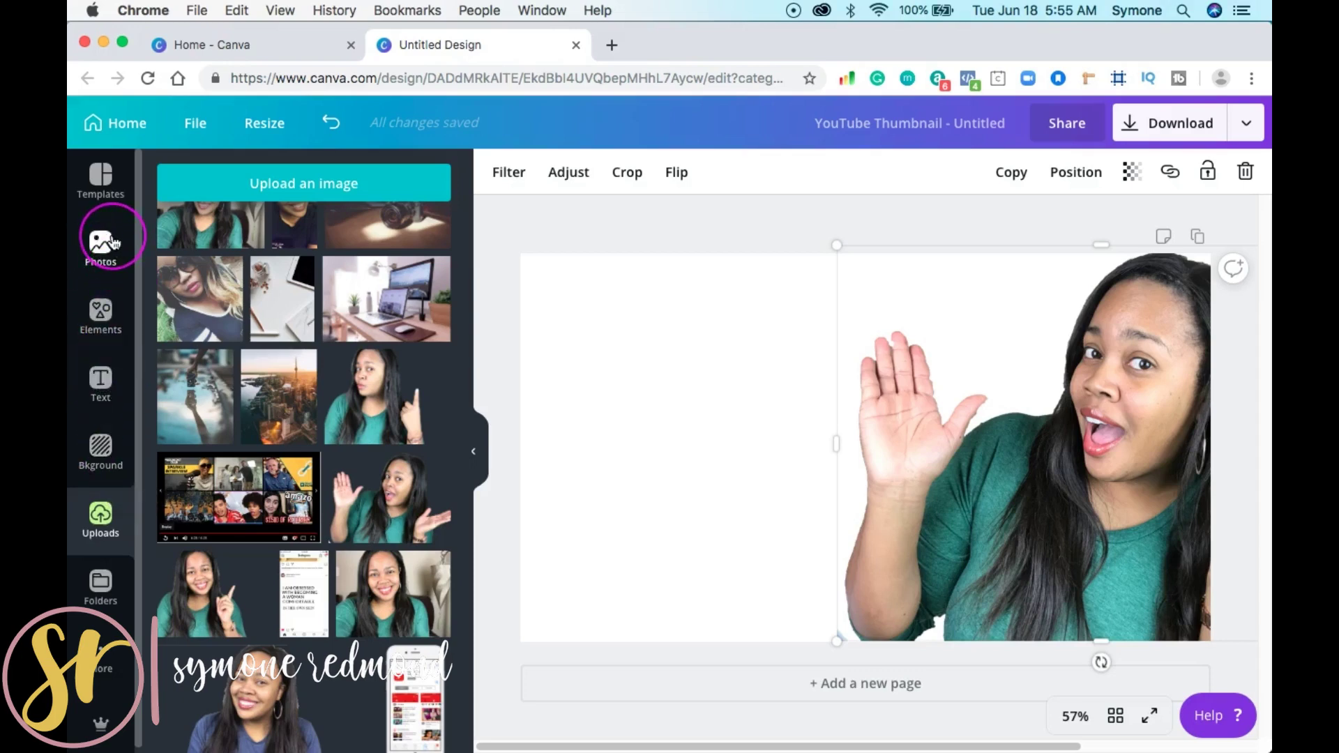
Step: Fill the page background with the solid gold brand color
click(100, 452)
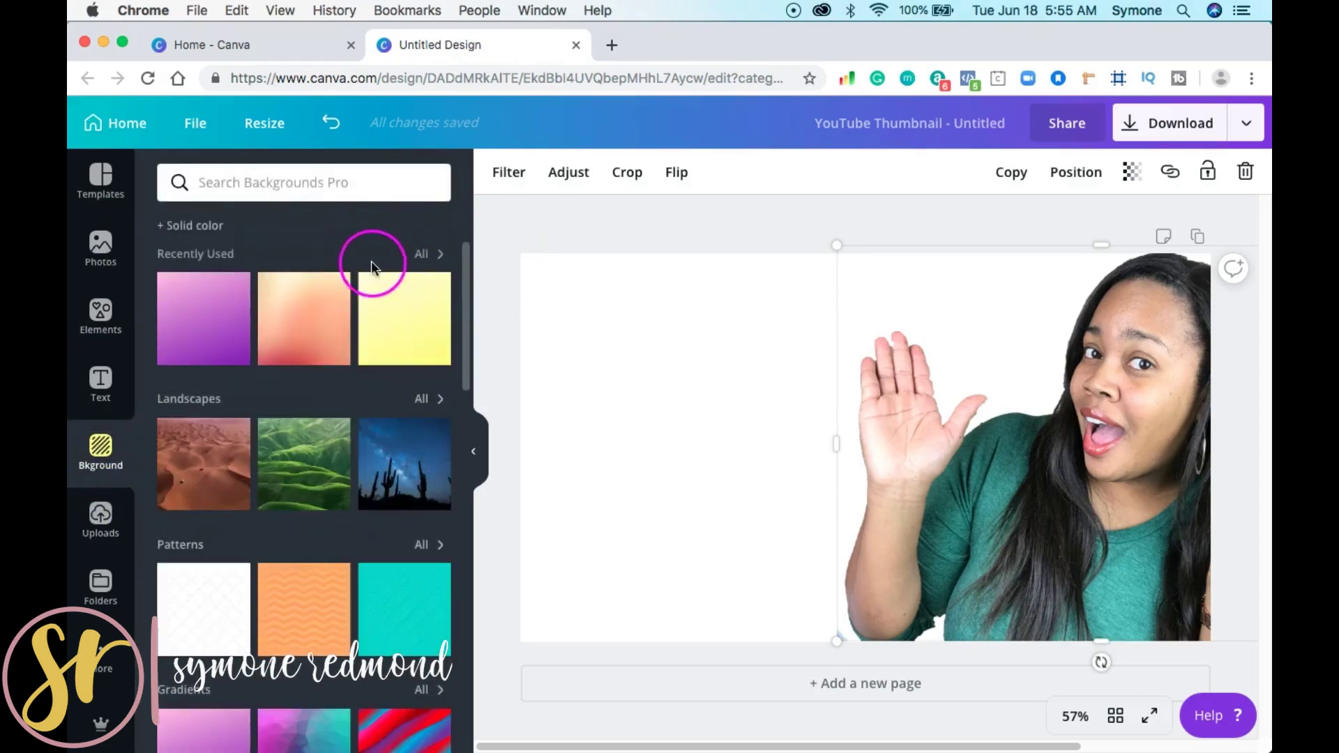
click(216, 223)
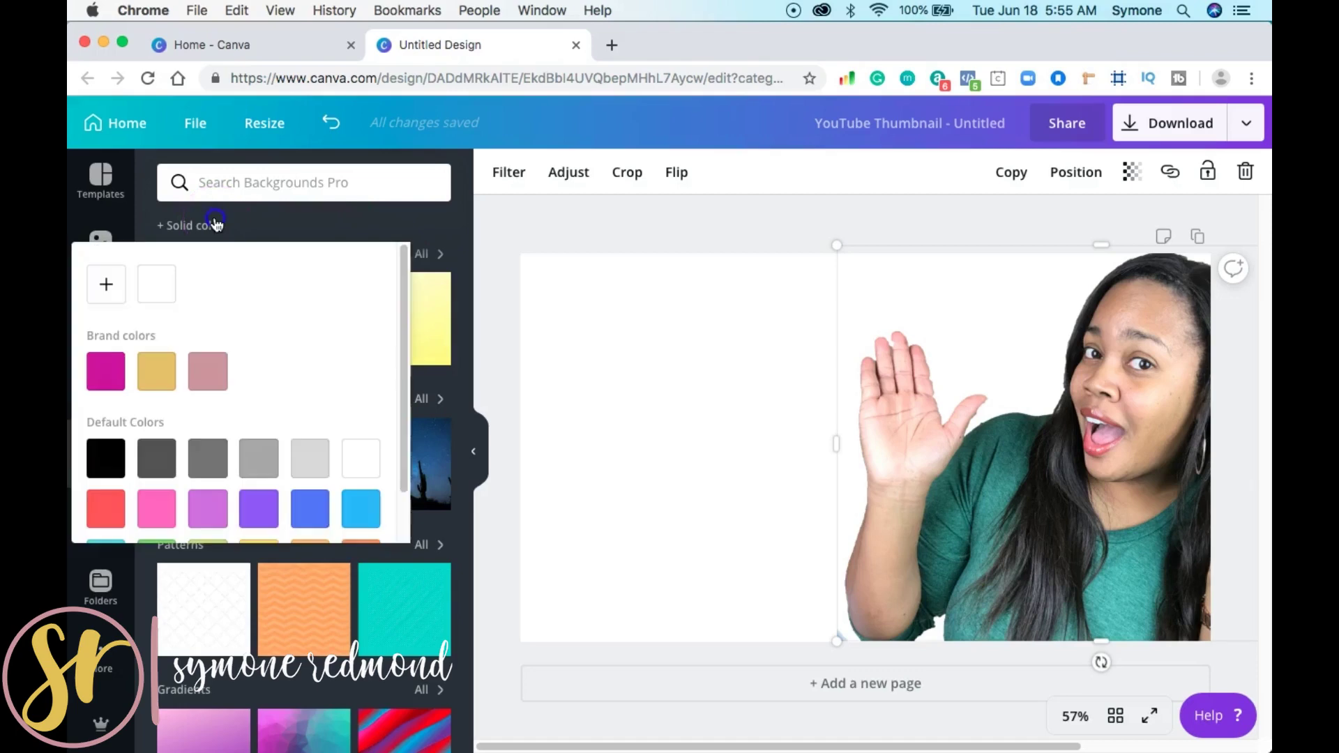
click(159, 364)
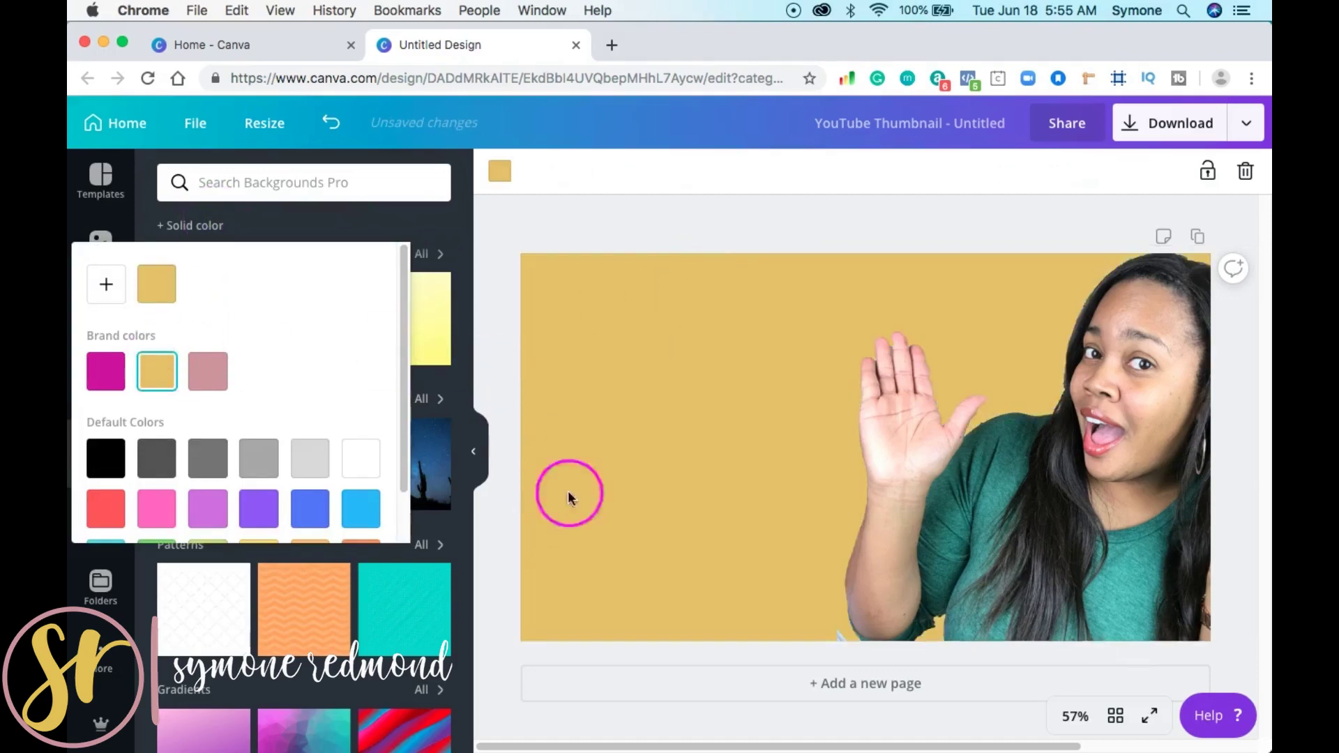
click(509, 245)
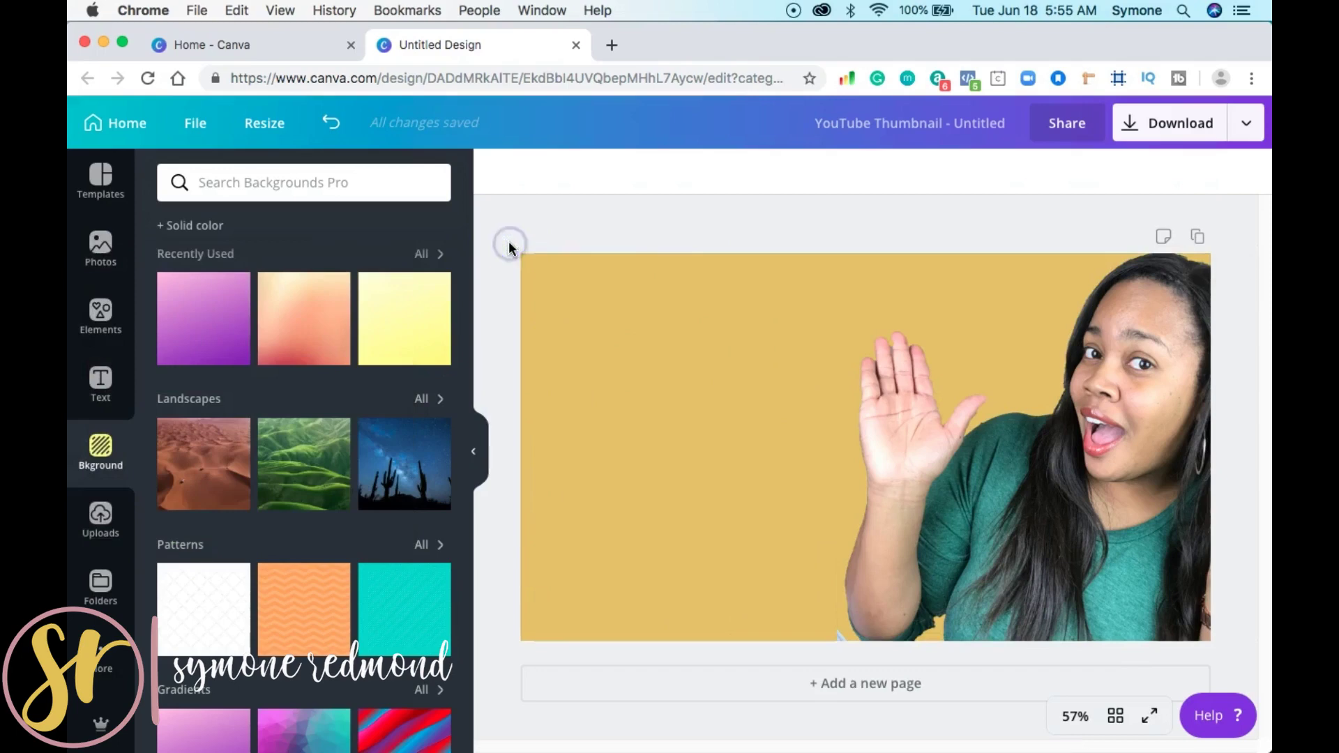
click(184, 229)
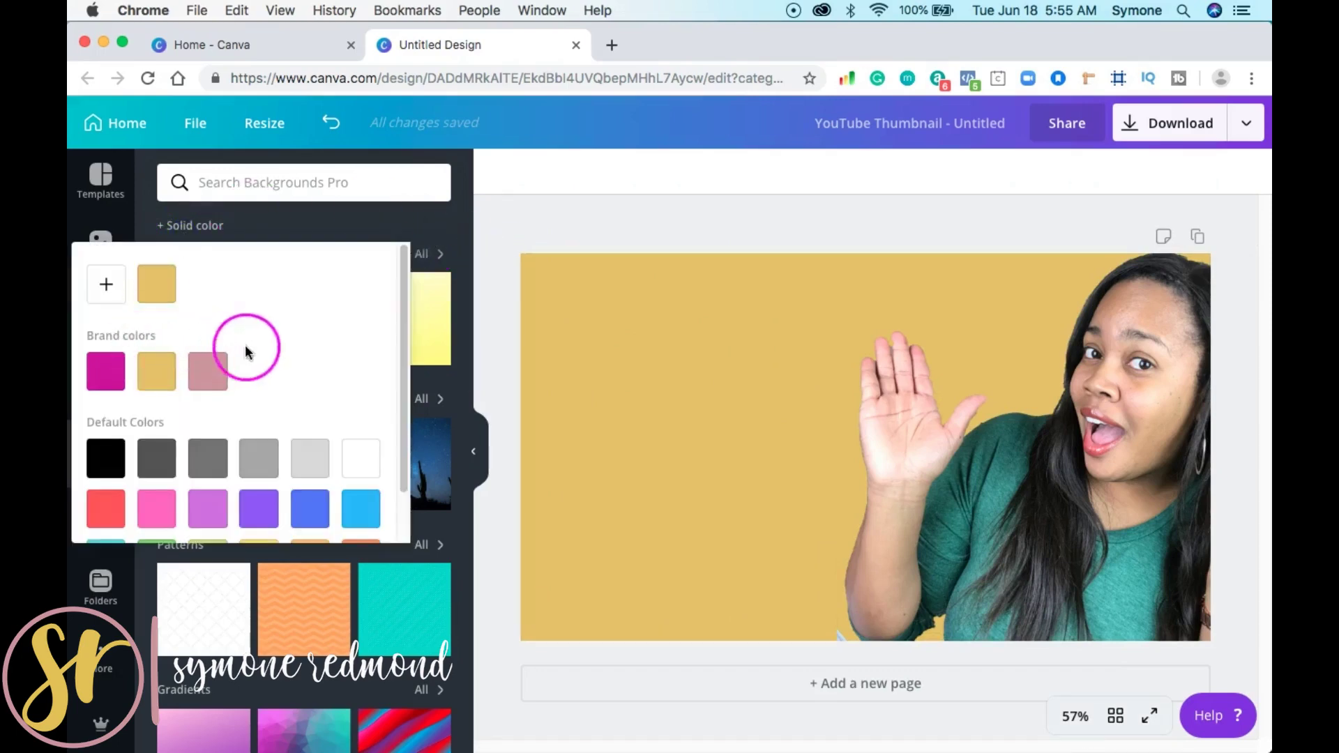
click(492, 233)
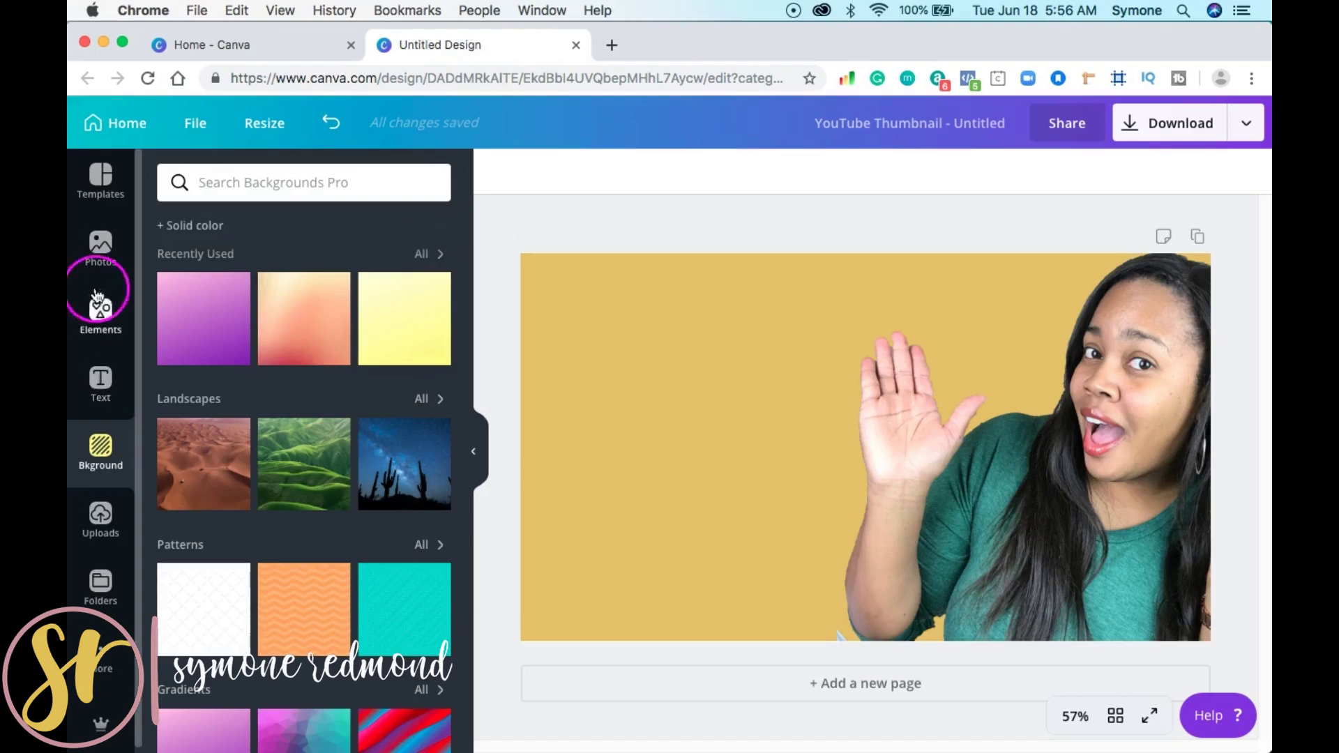
Step: Search the elements for "square" and add the plain white square to the page
click(100, 248)
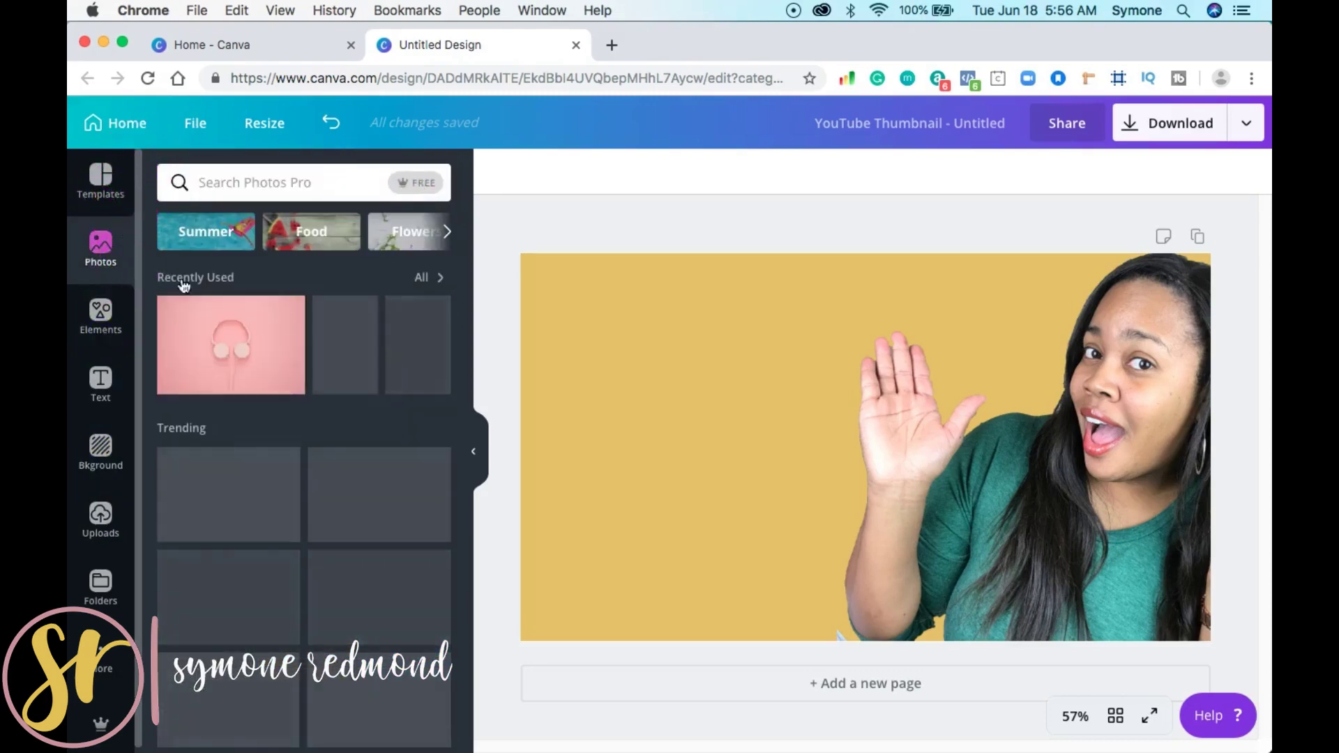
click(100, 317)
click(291, 184)
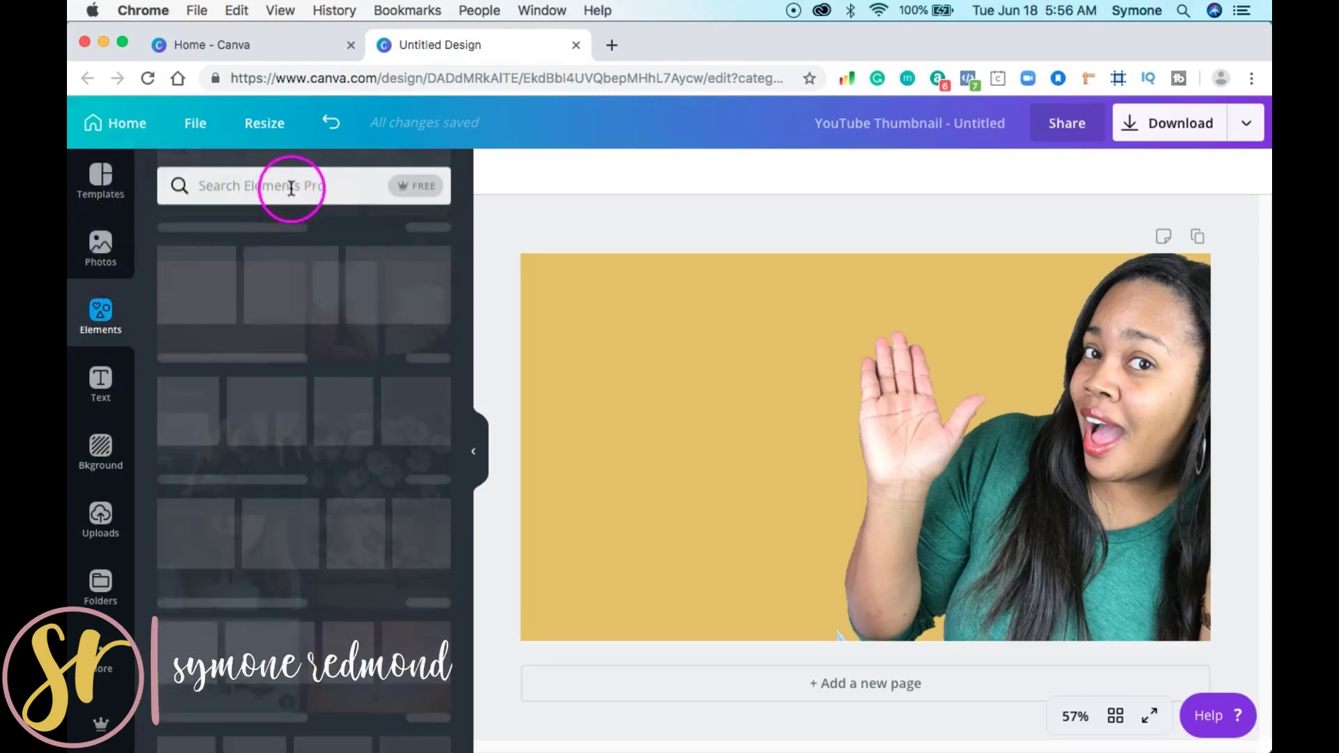
text(square)
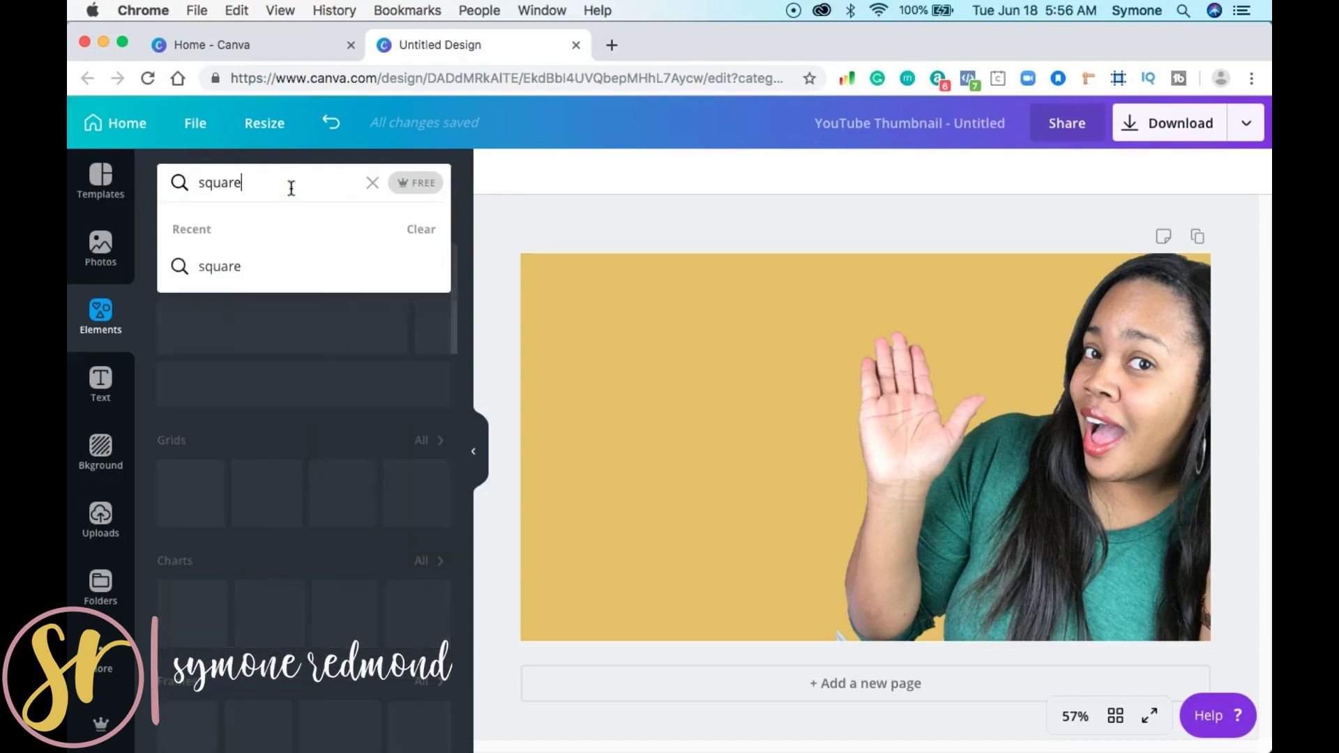
key(Return)
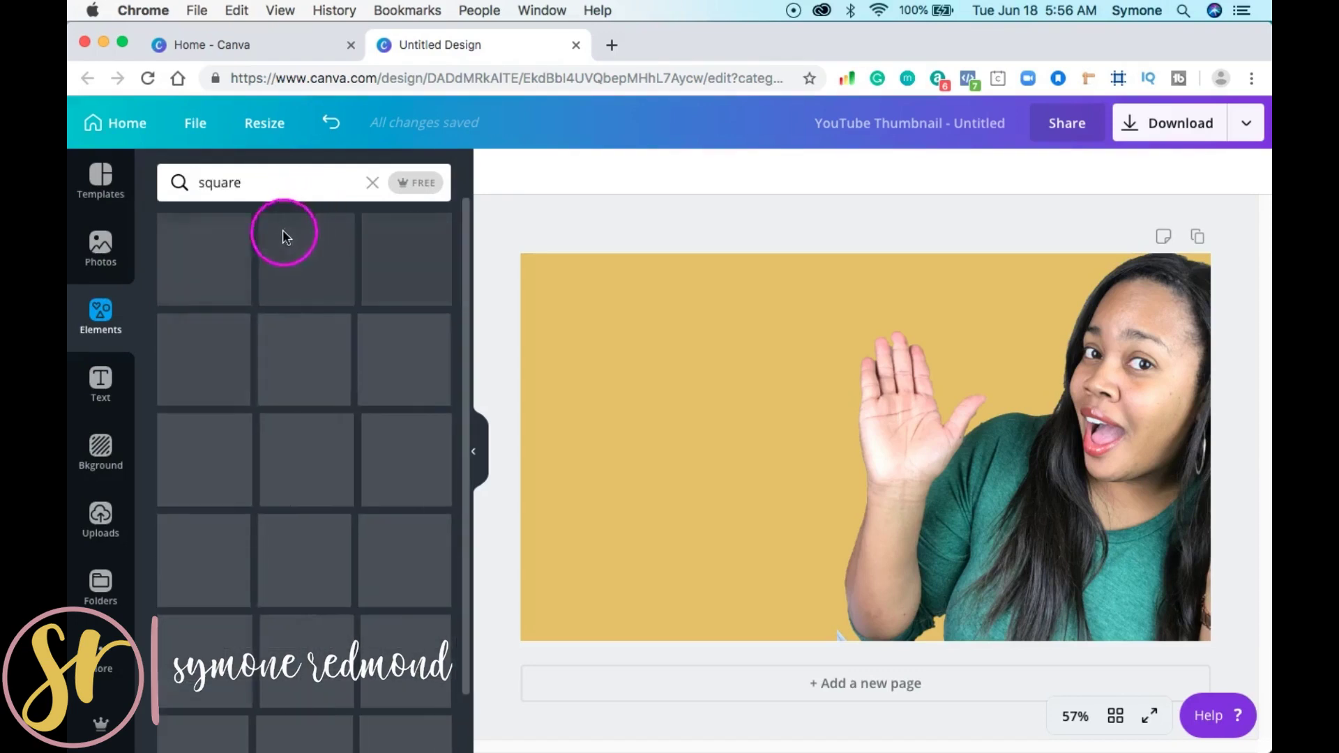
click(218, 248)
Step: Flatten the white square into a wide strip and place it, tilted slightly upward, beside the woman's raised hand
drag(866, 299, 869, 510)
mouse_move(867, 623)
mouse_down()
mouse_move(897, 627)
mouse_move(885, 618)
mouse_up()
drag(893, 562, 718, 509)
Step: Add a subheading text box that reads "Hey, this is a"
click(100, 389)
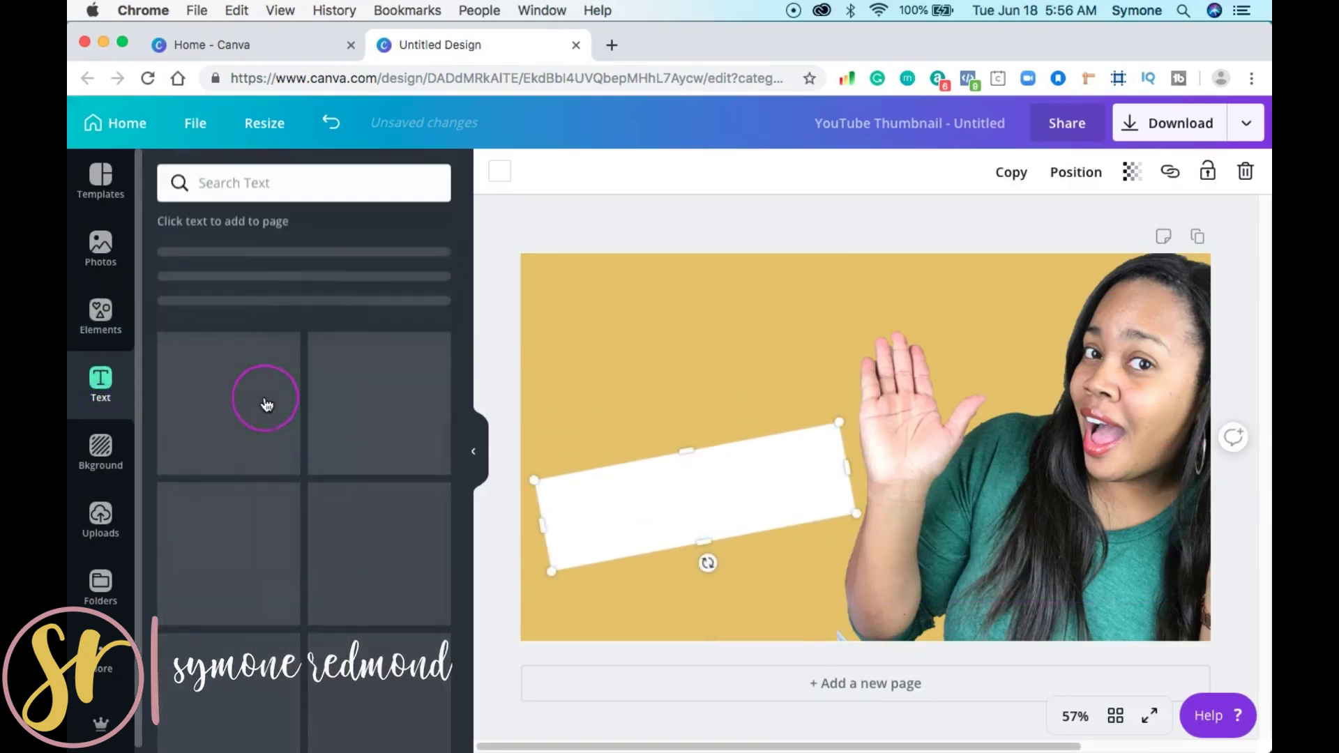
mouse_move(266, 404)
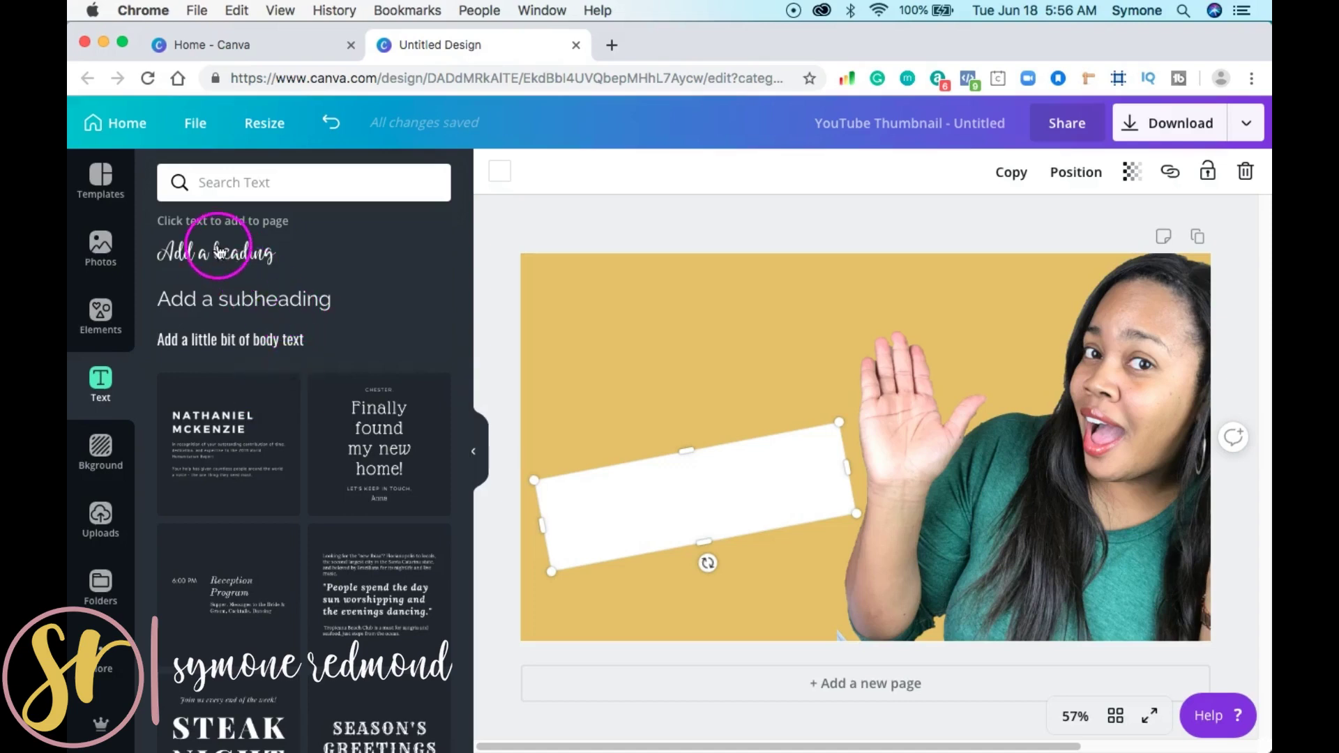
click(236, 300)
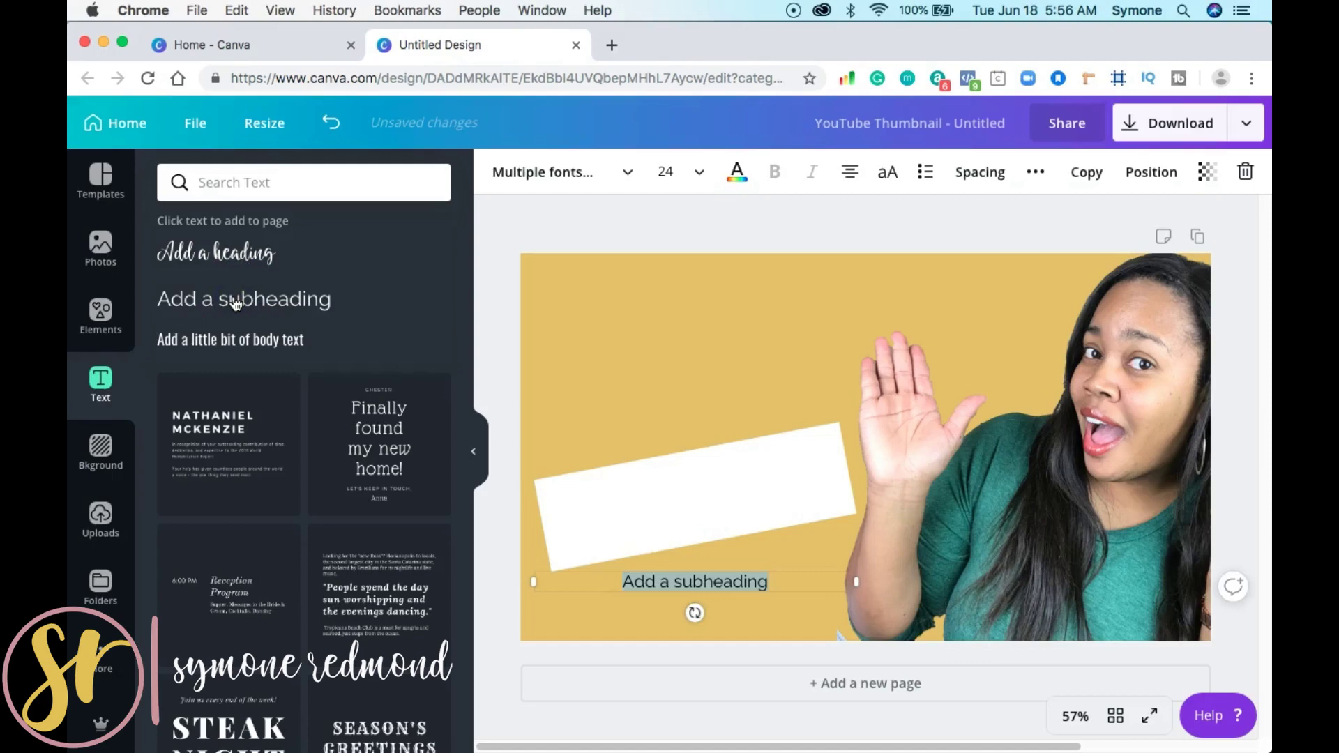
text(Hey)
key(BackSpace)
key(BackSpace)
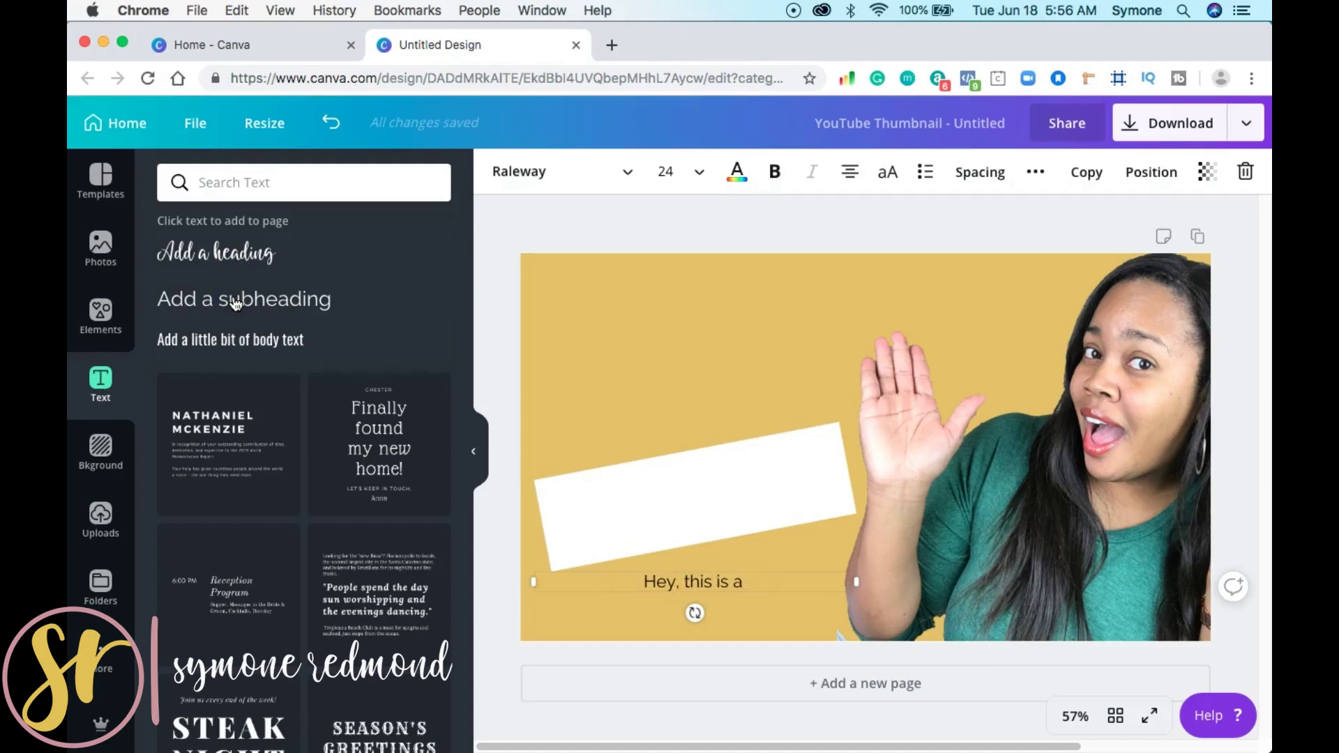
Step: Set the "Hey, this is a" text to size 48 and lay it along the white strip at the same tilt
click(679, 173)
scroll(711, 432, down, 2)
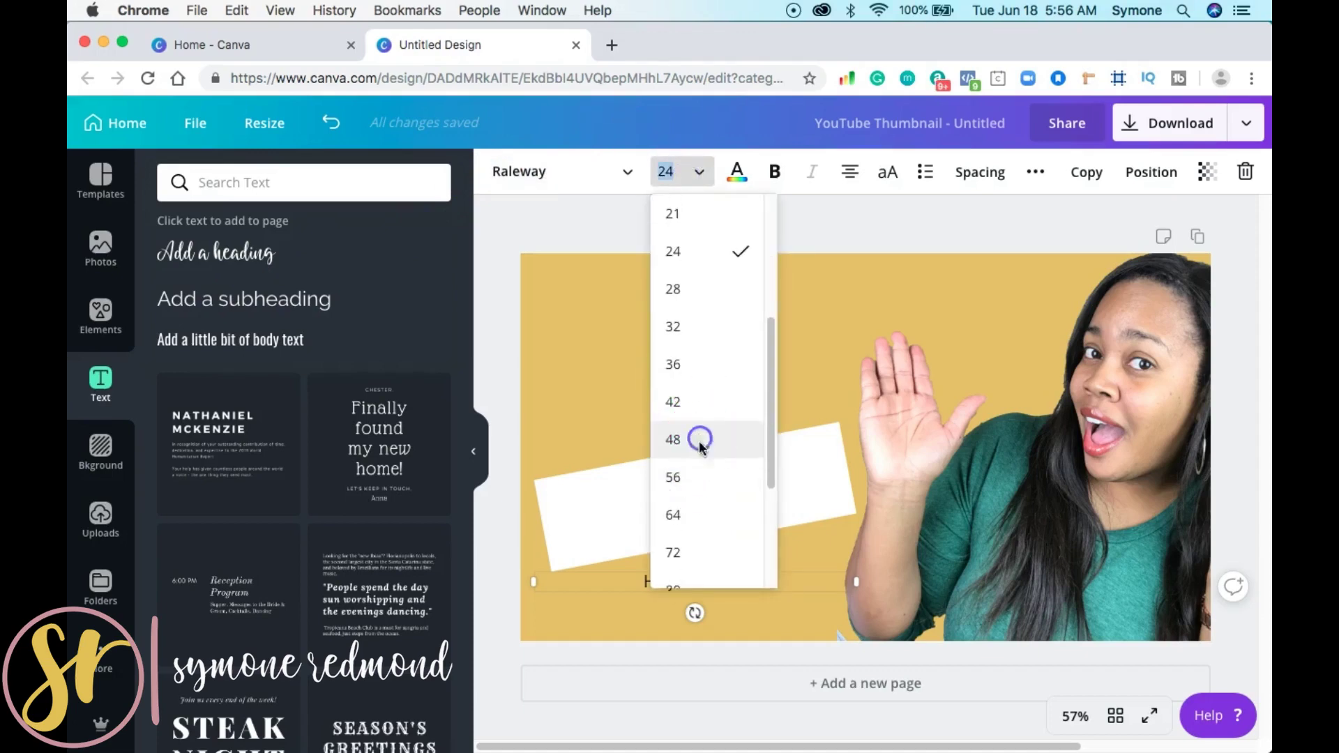
click(700, 446)
drag(693, 634, 700, 638)
drag(704, 565, 711, 473)
Step: Set the "Hey, this is a" text to size 64 and center it again on the white strip
click(689, 171)
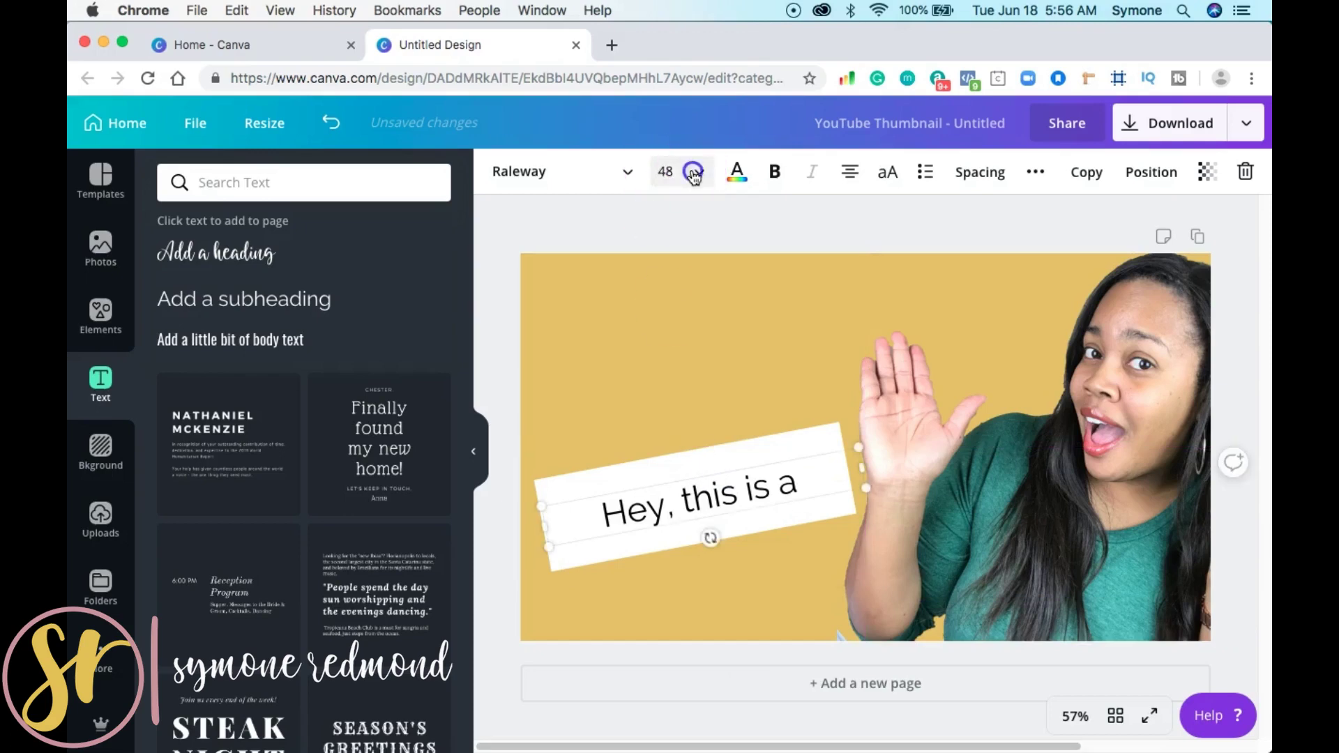
click(680, 468)
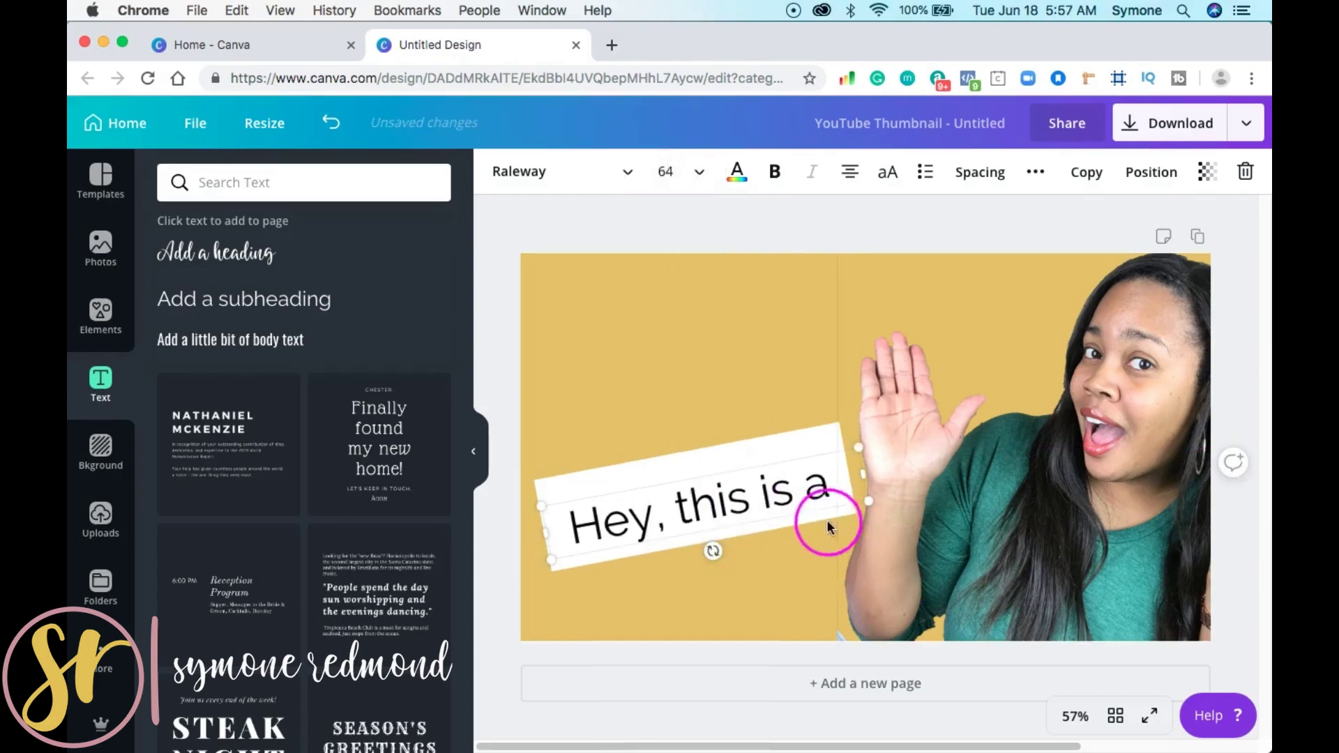
drag(721, 471, 717, 454)
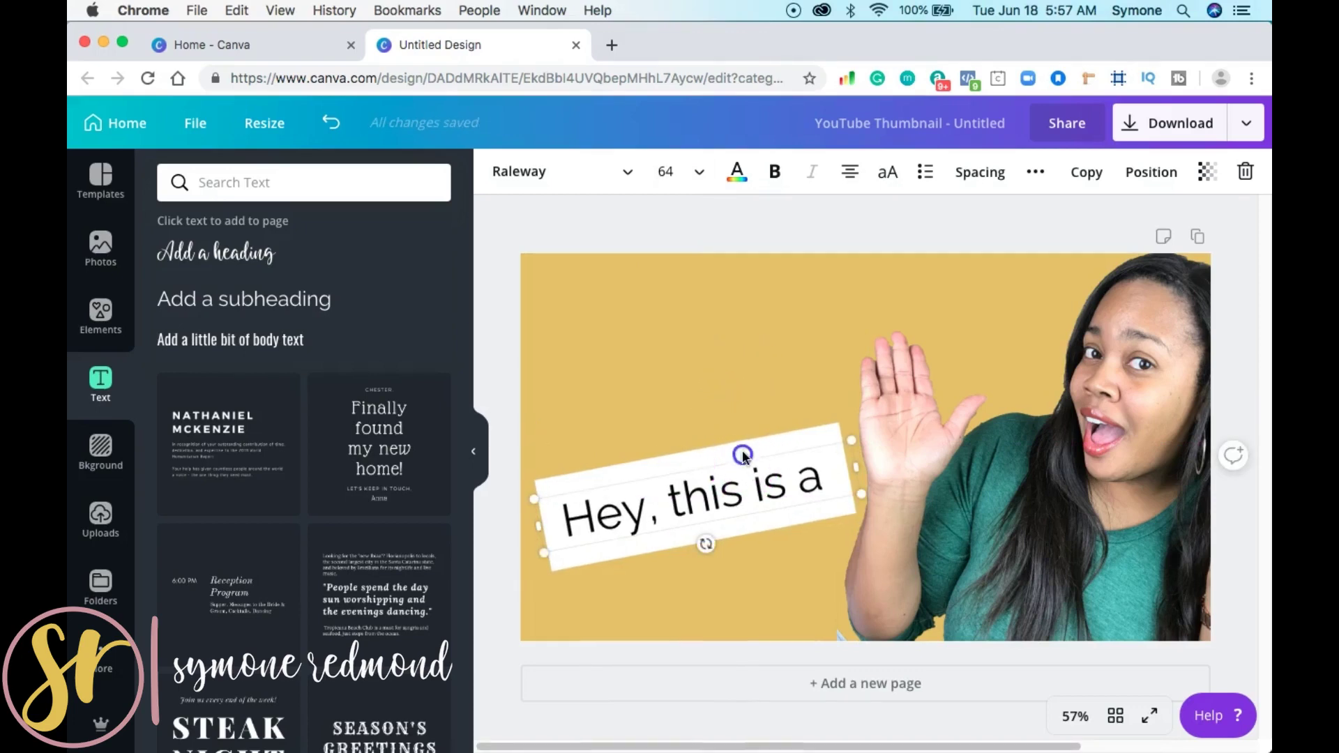
Step: Move the white strip and its "Hey, this is a" text up to the page's upper left corner
click(745, 445)
drag(748, 446, 741, 290)
click(739, 502)
drag(762, 448, 767, 295)
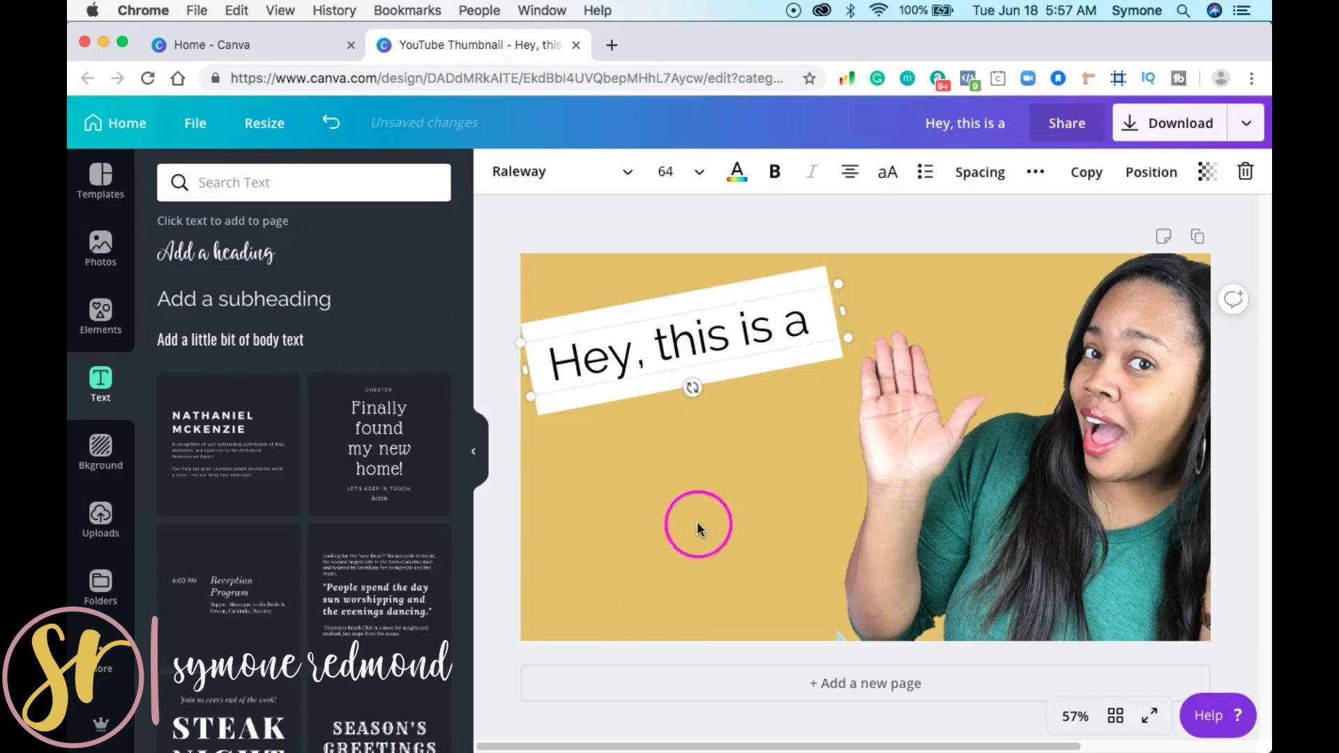
Step: Duplicate the white strip and place the copy directly below the first one
click(714, 481)
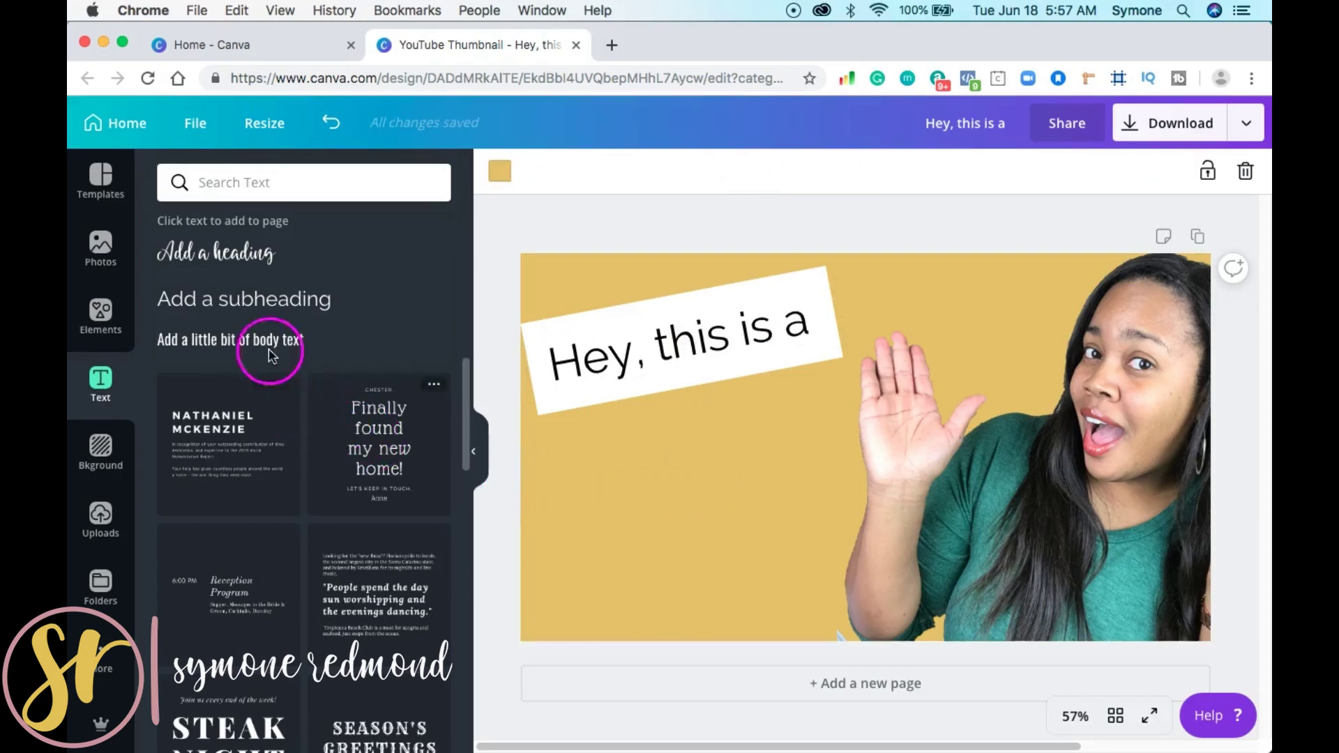
click(561, 396)
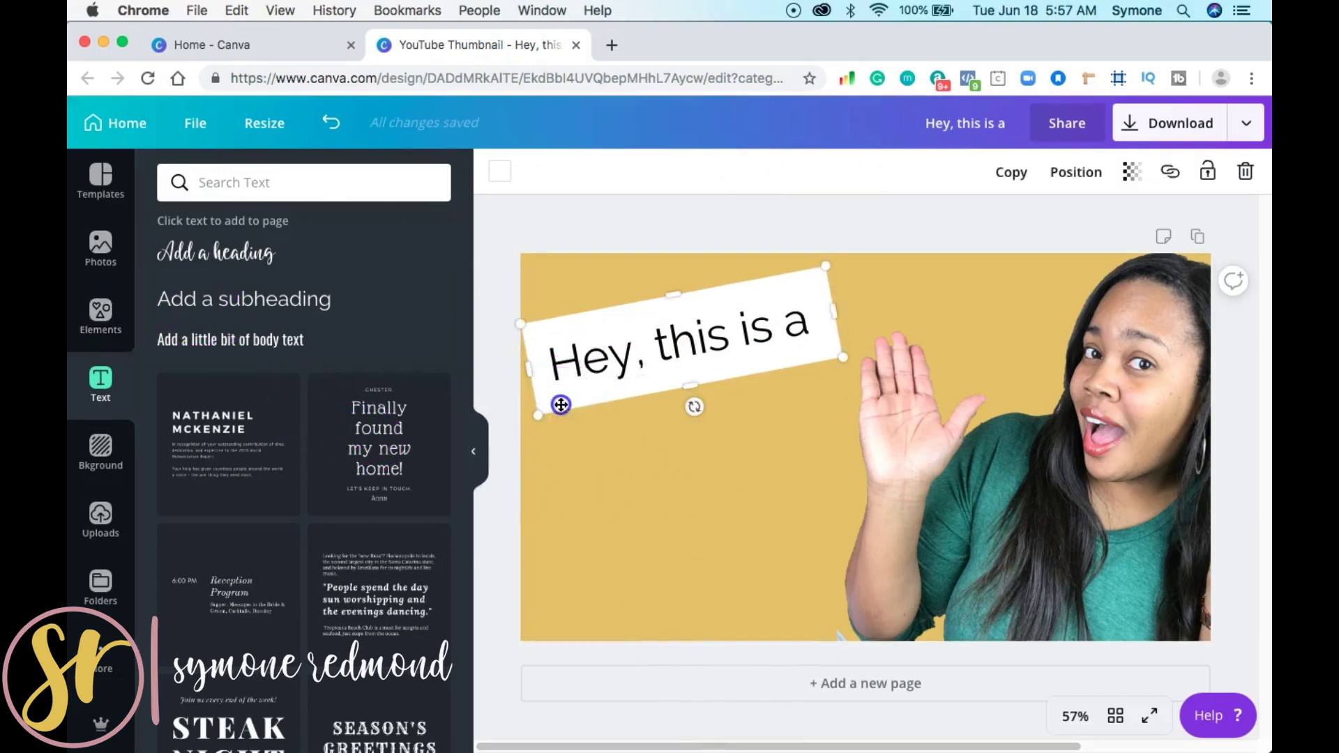
click(1011, 172)
drag(717, 389, 719, 457)
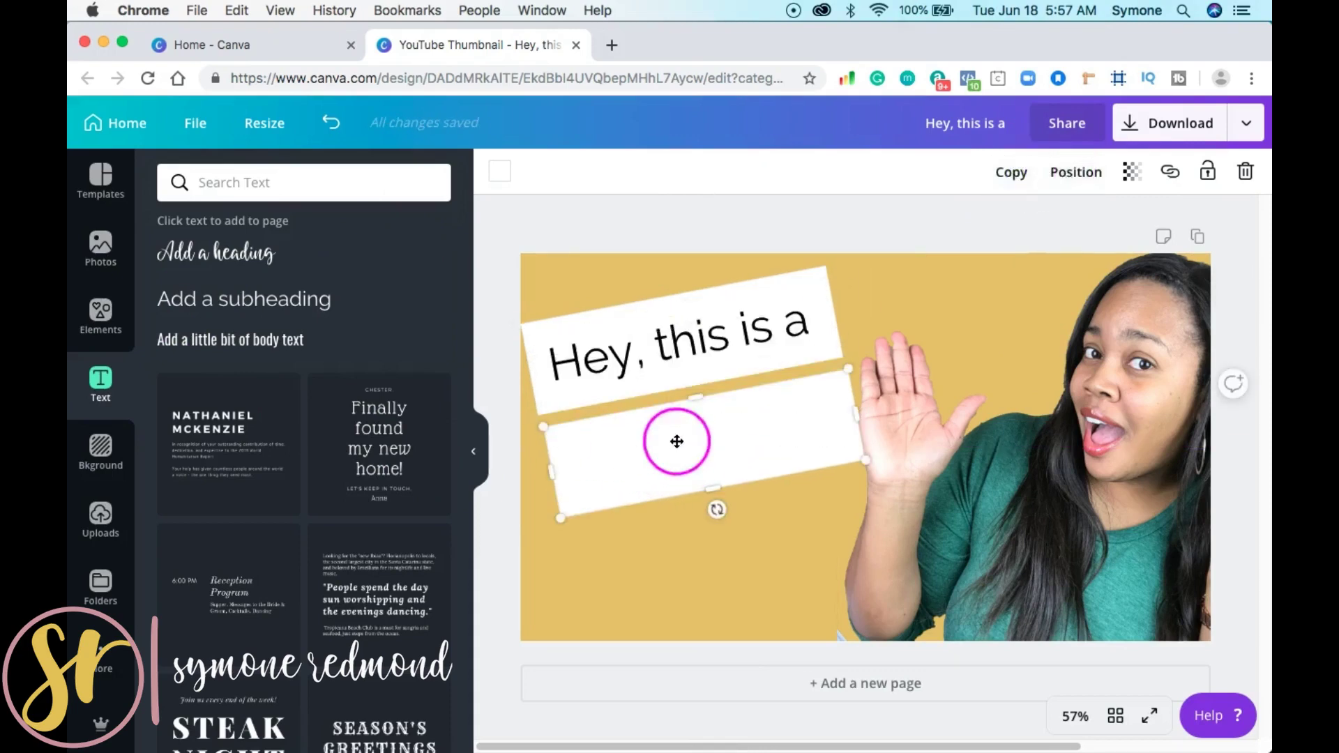
Step: Align the lower strip with the page's left edge and widen it across the raised hand, to about 832 px
click(1030, 308)
drag(702, 448, 724, 407)
drag(843, 407, 972, 379)
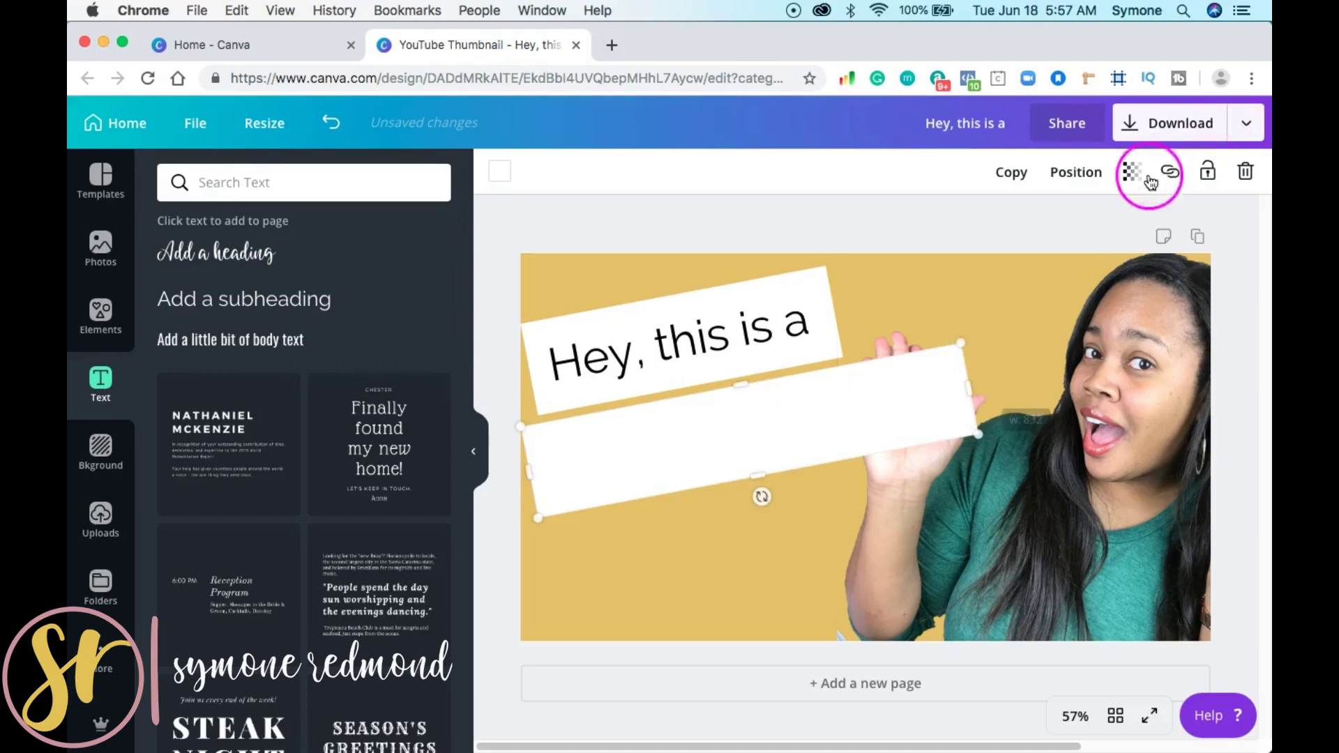
Step: Send the lower white strip backward so it sits behind the woman's hand
click(1060, 172)
click(1041, 237)
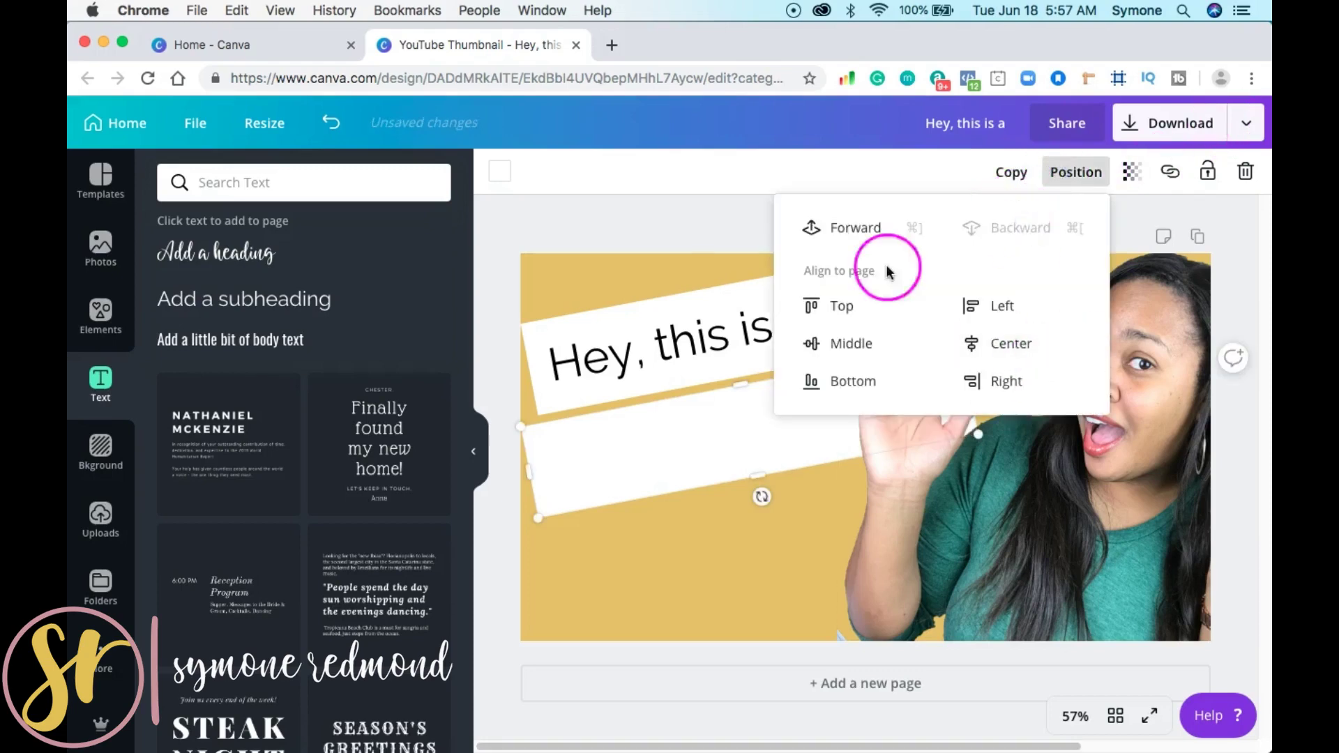
click(639, 267)
click(1177, 285)
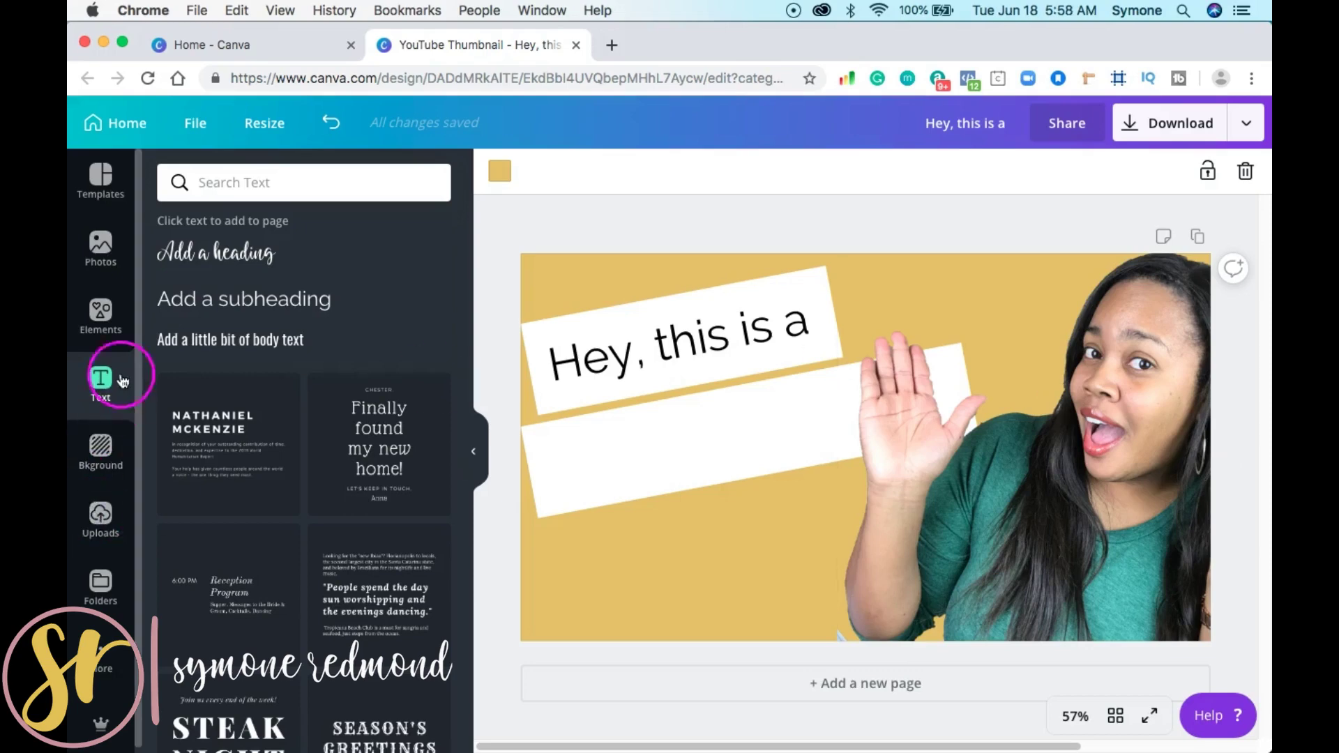
Step: Add a tilted subheading reading "YouTube Thumbnail tutorial" on the lower strip and set its size to 56
click(299, 305)
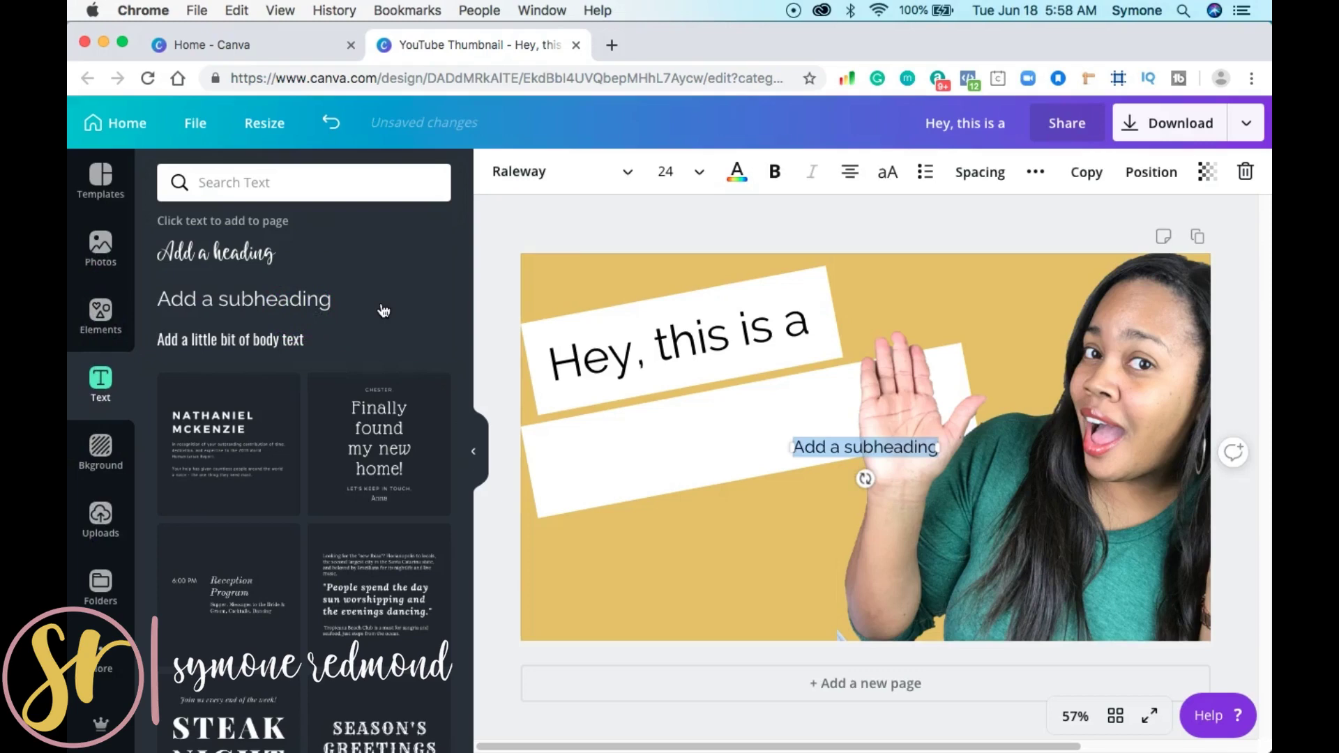
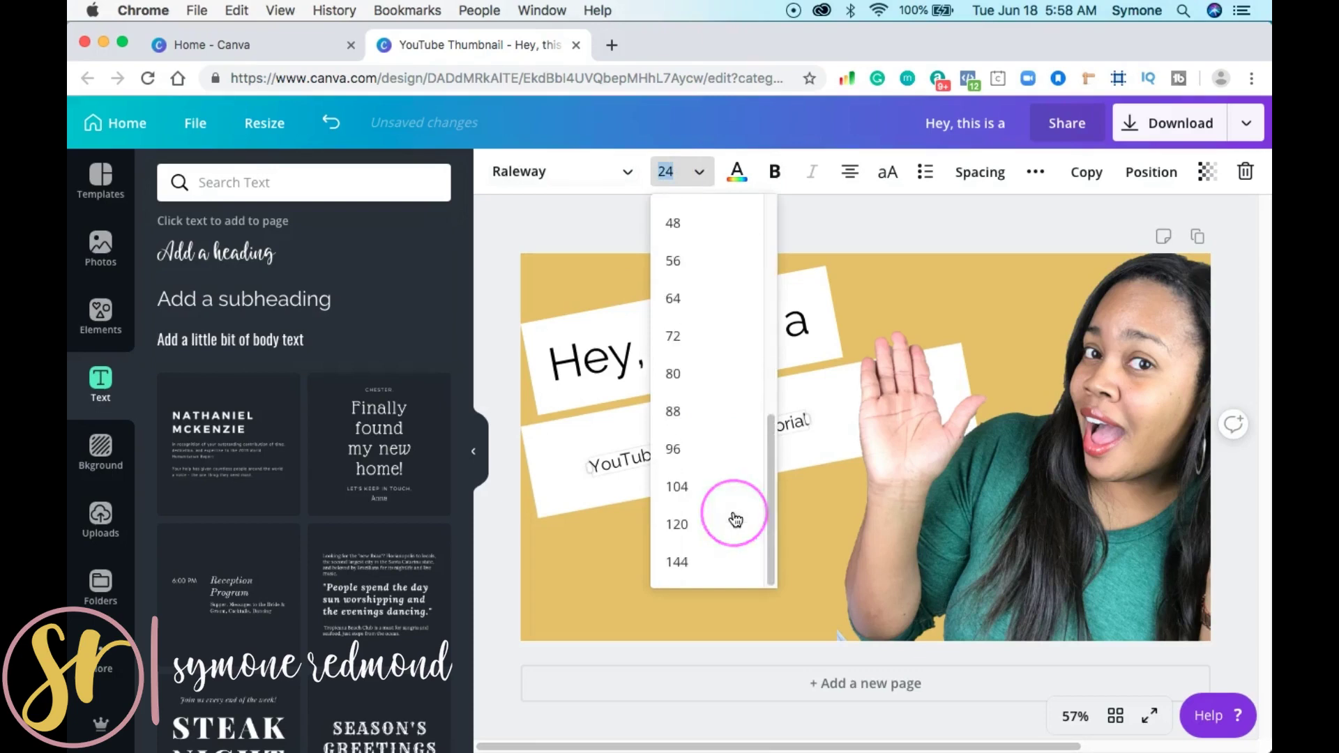
click(693, 261)
Step: Widen the "YouTube Thumbnail tutorial" text box to wrap onto two lines and fit it over the lower white strip
drag(944, 449, 1052, 463)
drag(835, 397, 766, 371)
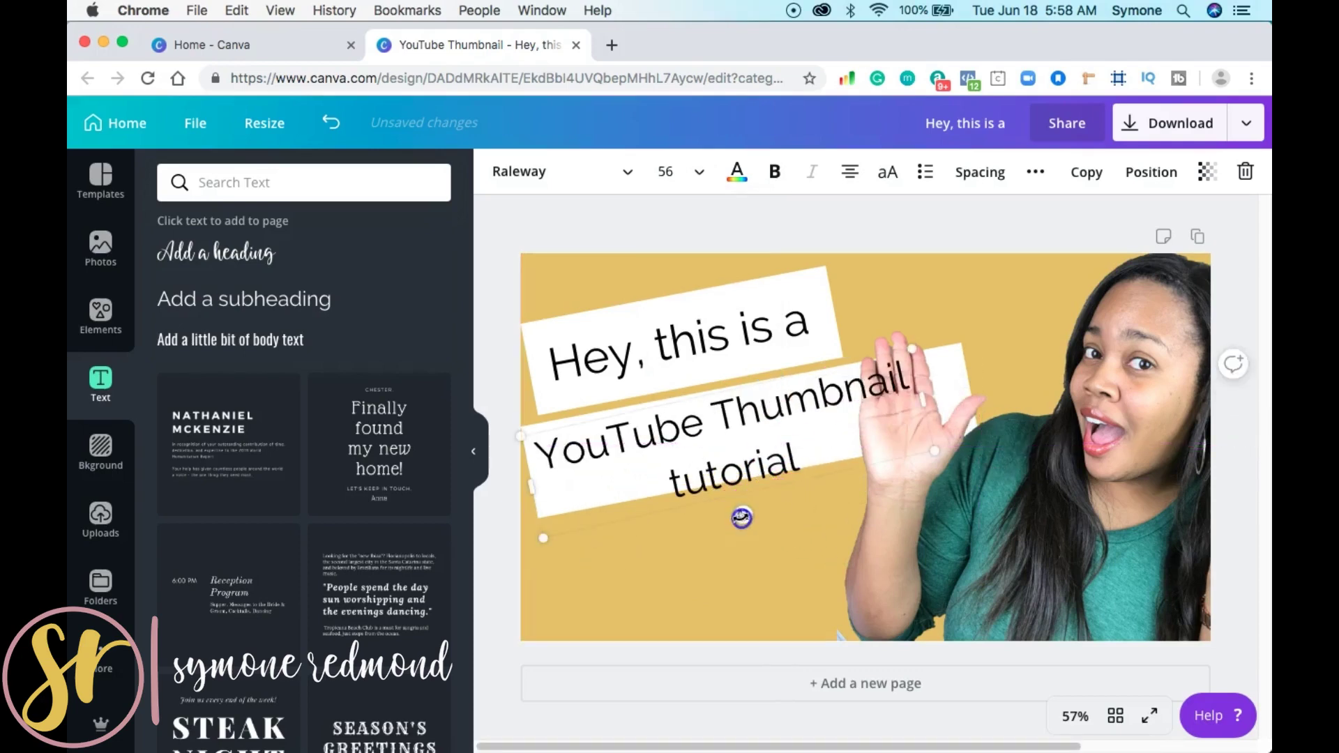
drag(738, 516, 741, 516)
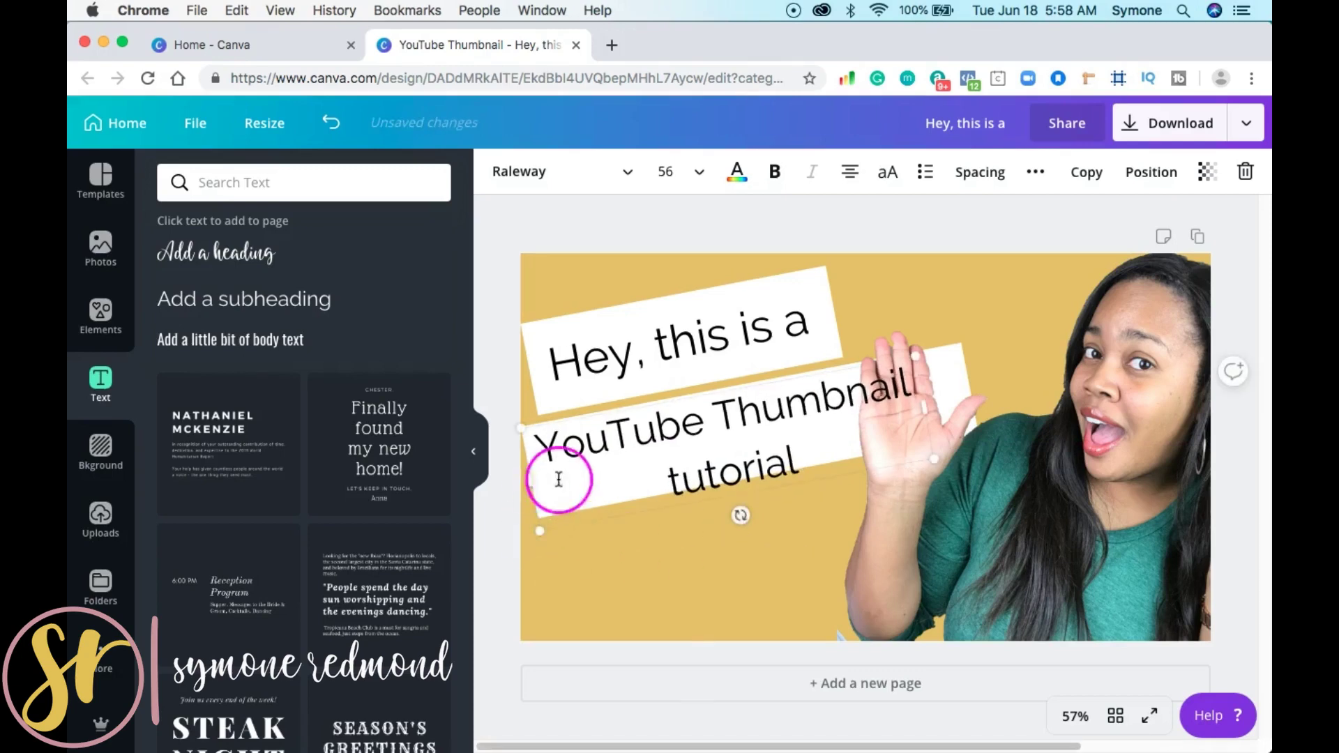
click(596, 578)
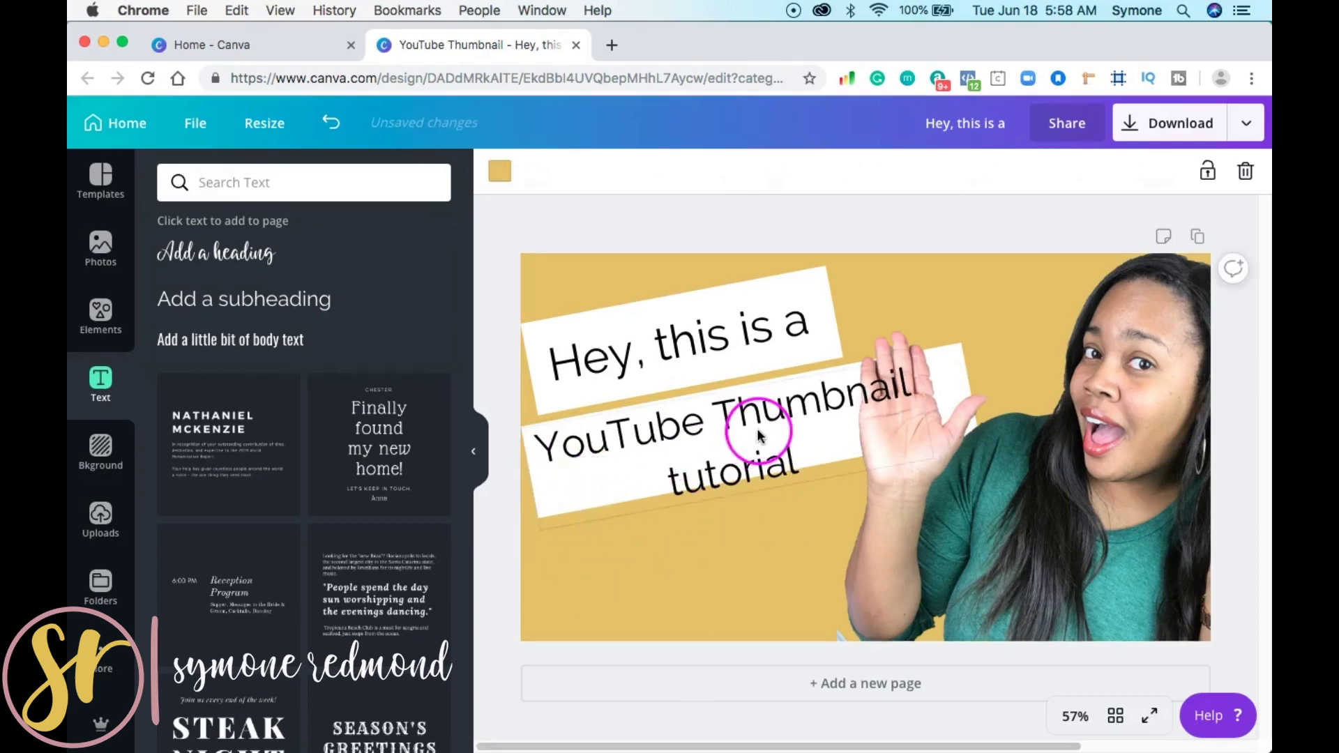
click(770, 475)
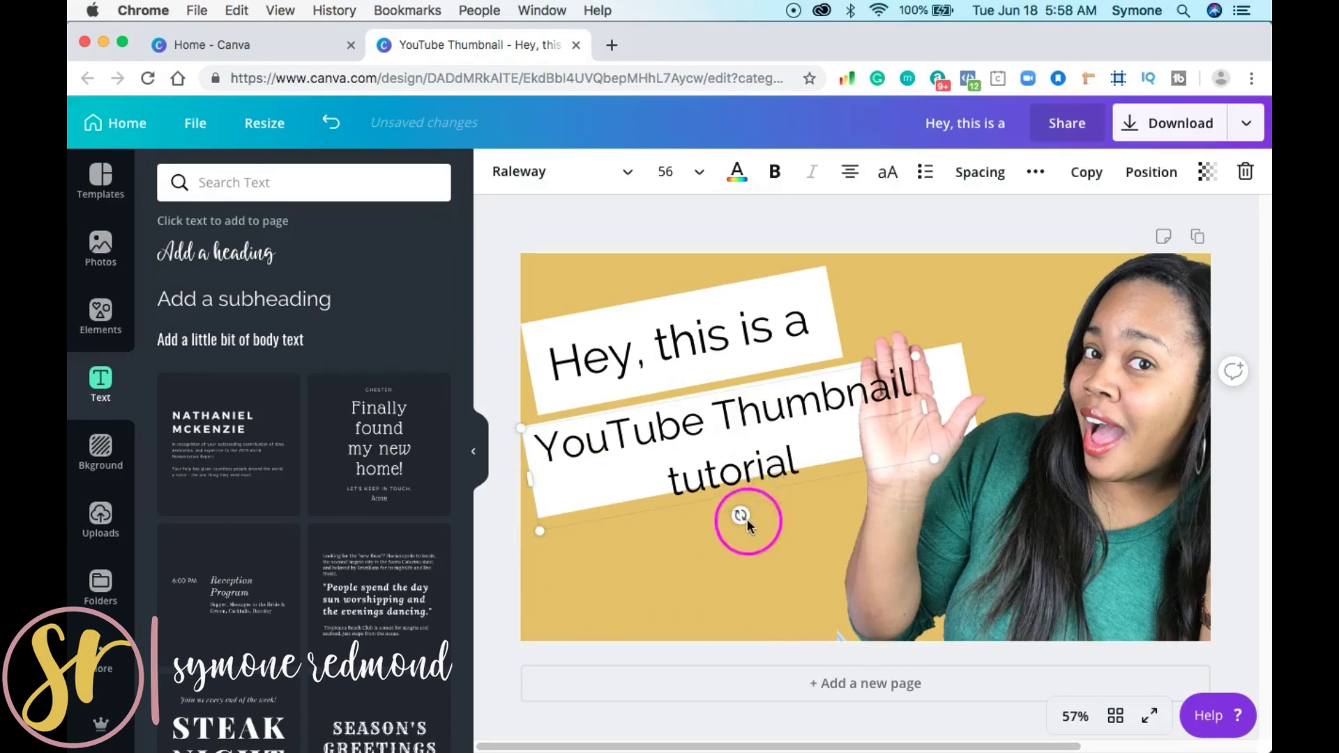
drag(743, 519, 771, 449)
click(1226, 210)
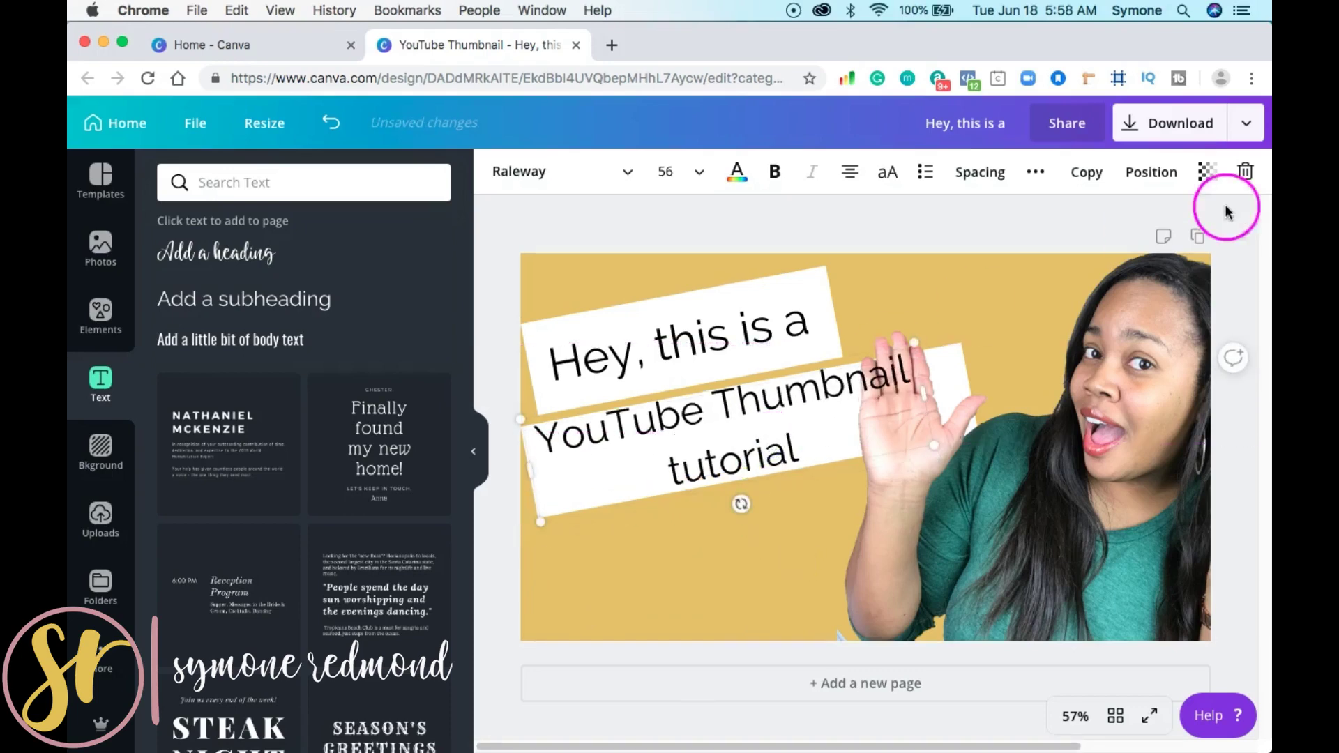
Step: Duplicate the "YouTube Thumbnail tutorial" text and delete the copy
click(1090, 182)
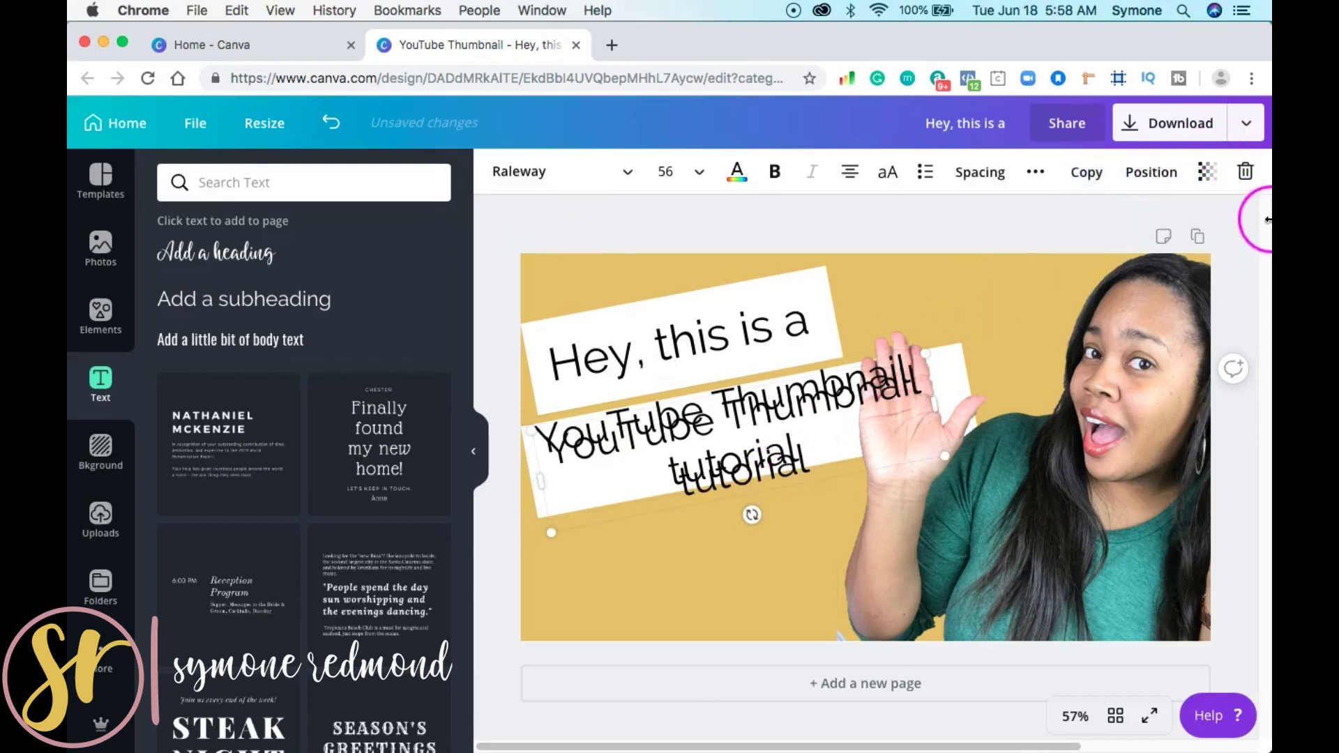
click(1246, 171)
Step: Tighten the line height of the "YouTube Thumbnail tutorial" text to 0.99
click(798, 438)
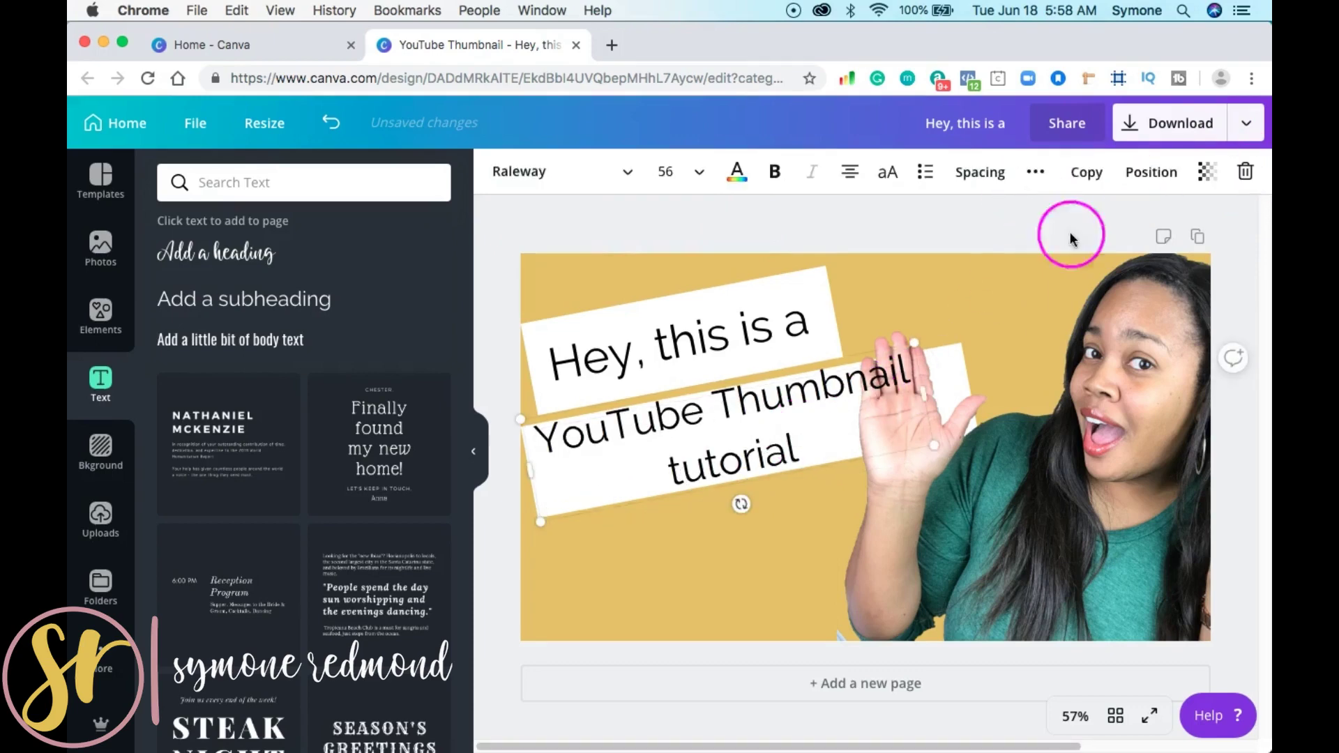
click(980, 172)
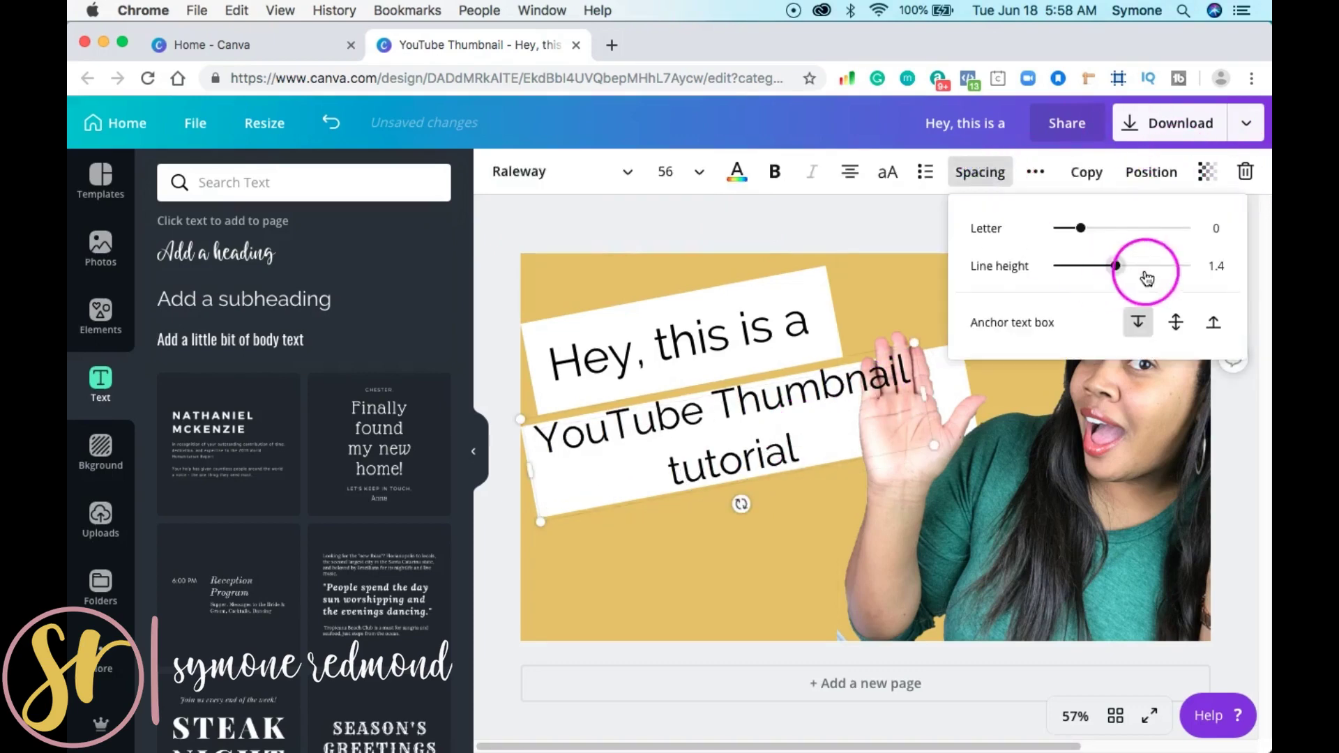
drag(1115, 266, 1087, 275)
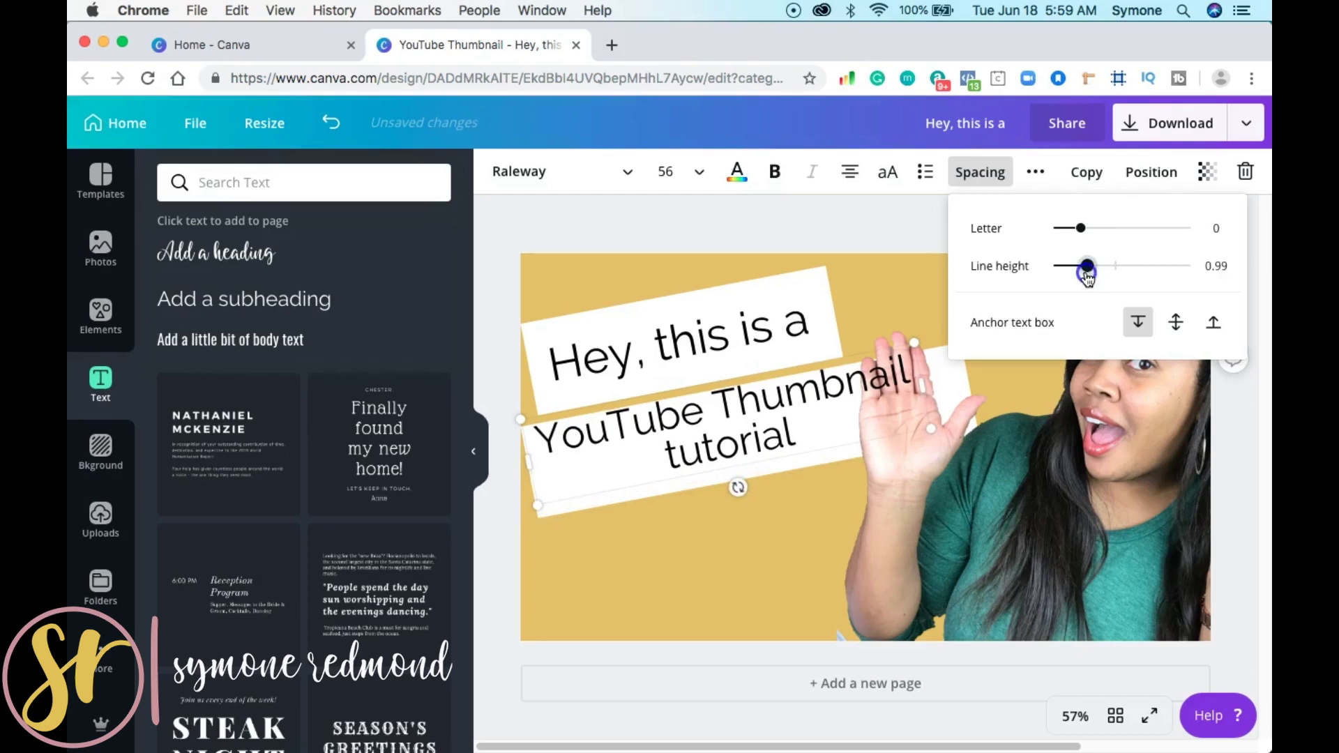
click(927, 267)
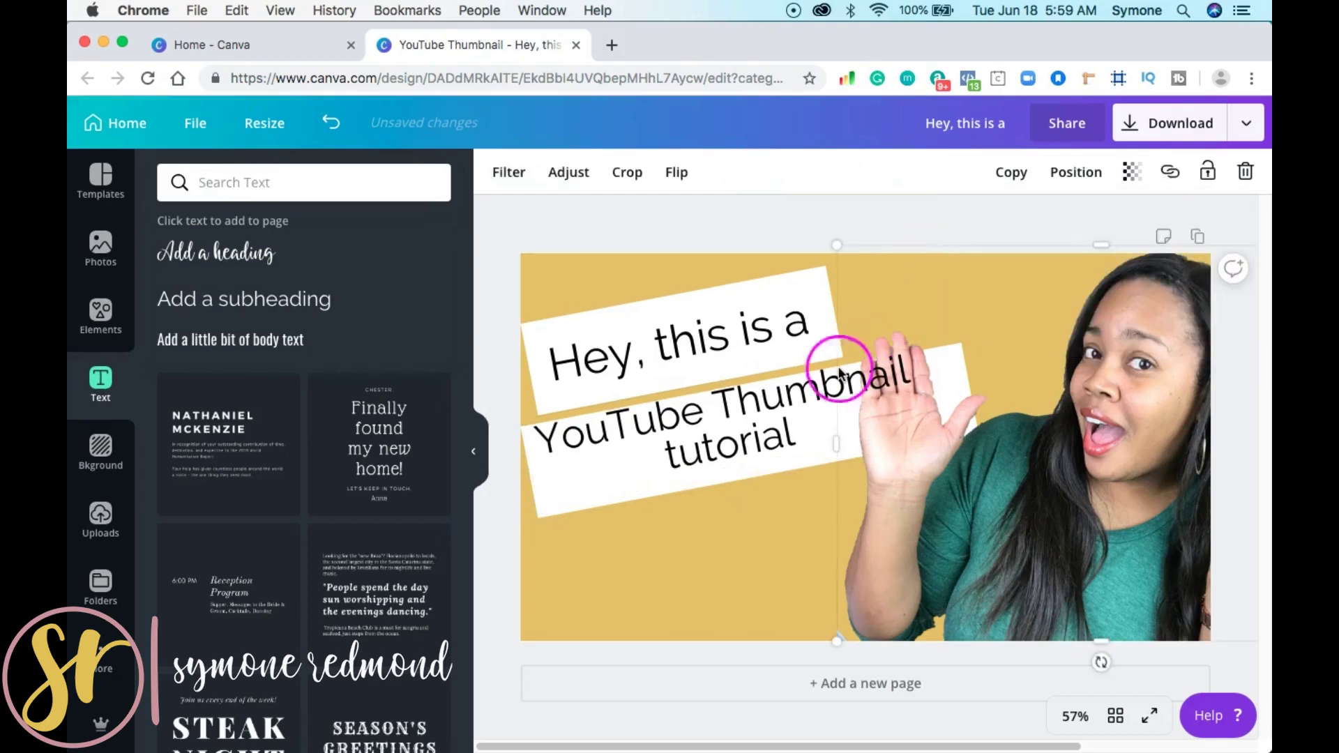
Step: Narrow the "YouTube Thumbnail tutorial" text box so it wraps onto three lines, clear of the woman's hand
click(795, 390)
drag(926, 385, 841, 415)
drag(728, 416, 727, 409)
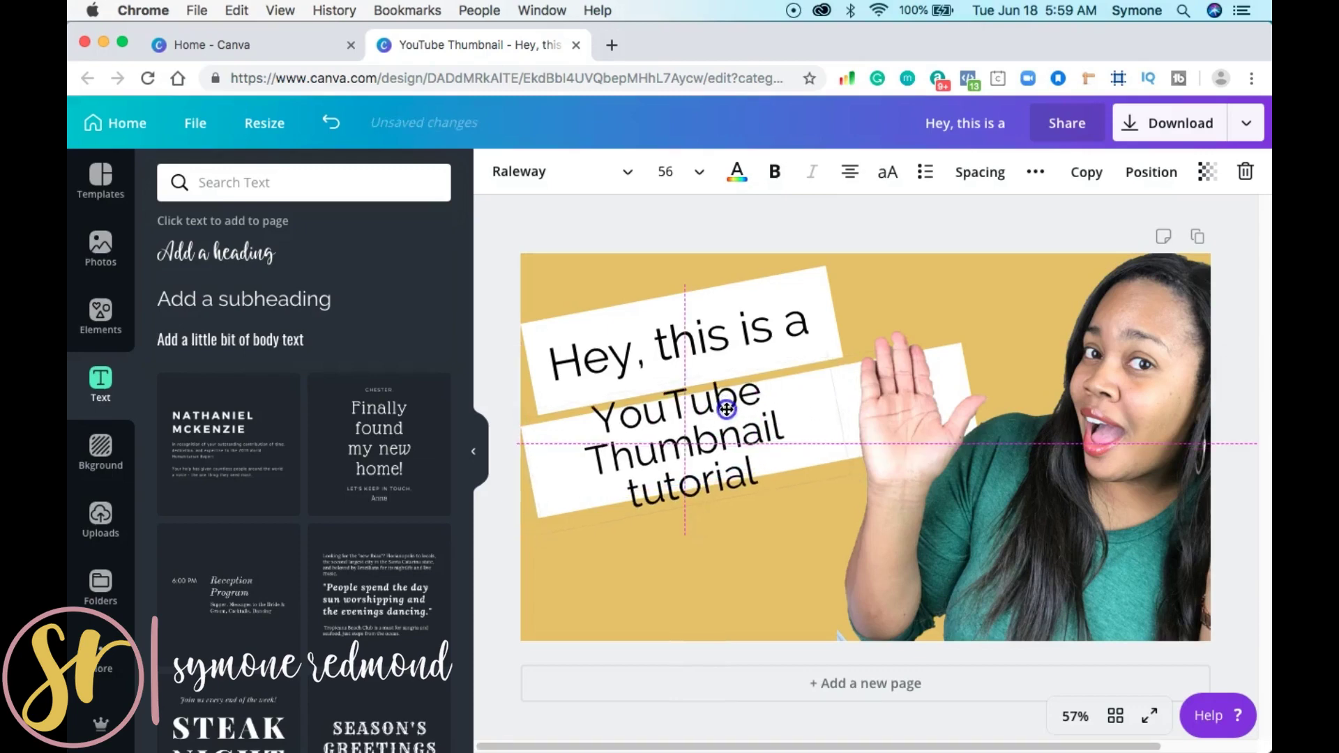
click(792, 545)
click(704, 616)
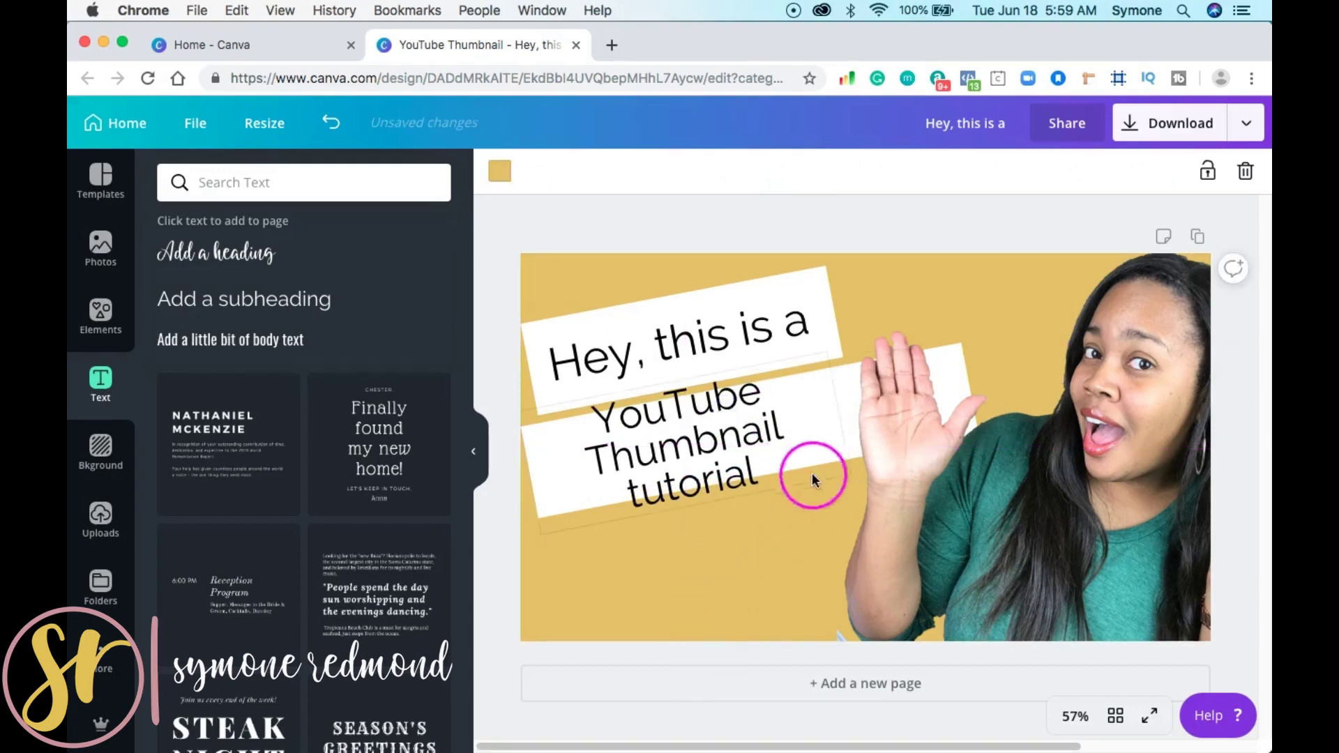
Step: Extend the lower white strip downward to a height of about 251 and reposition the three-line text within it
click(840, 409)
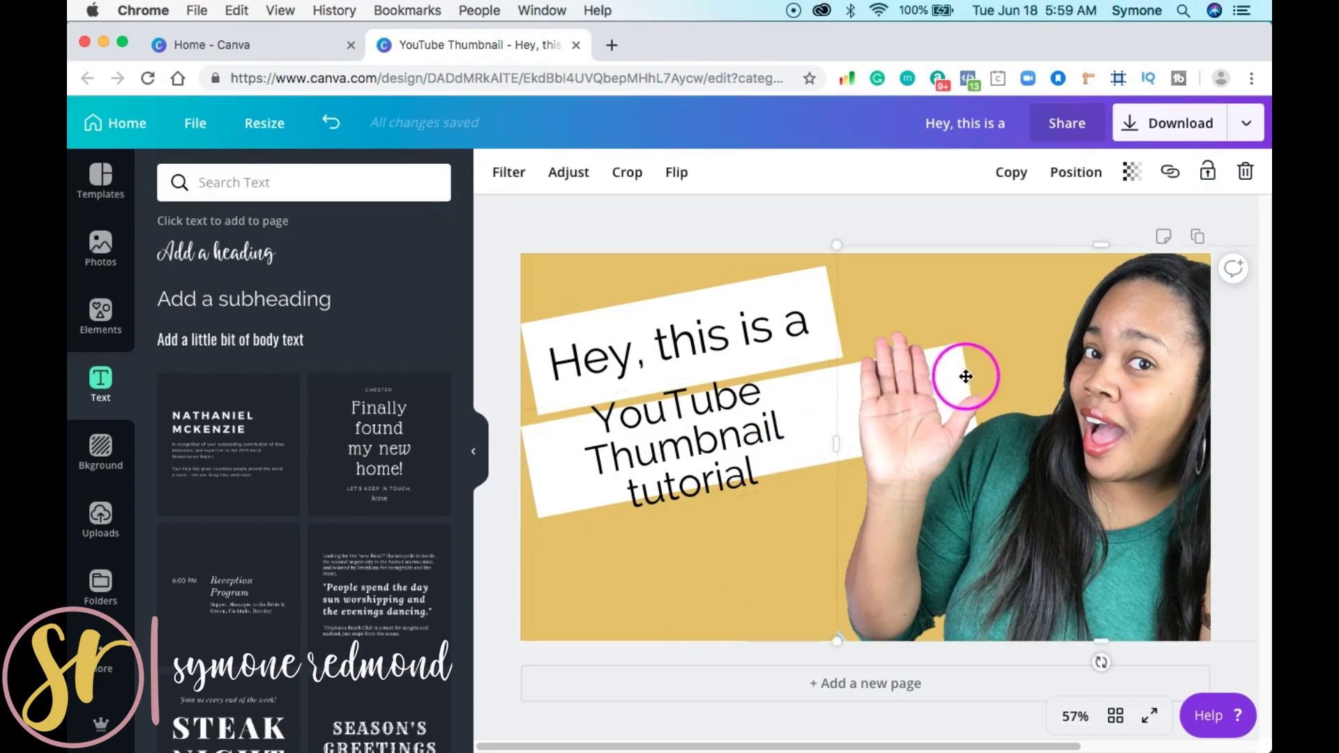
click(847, 455)
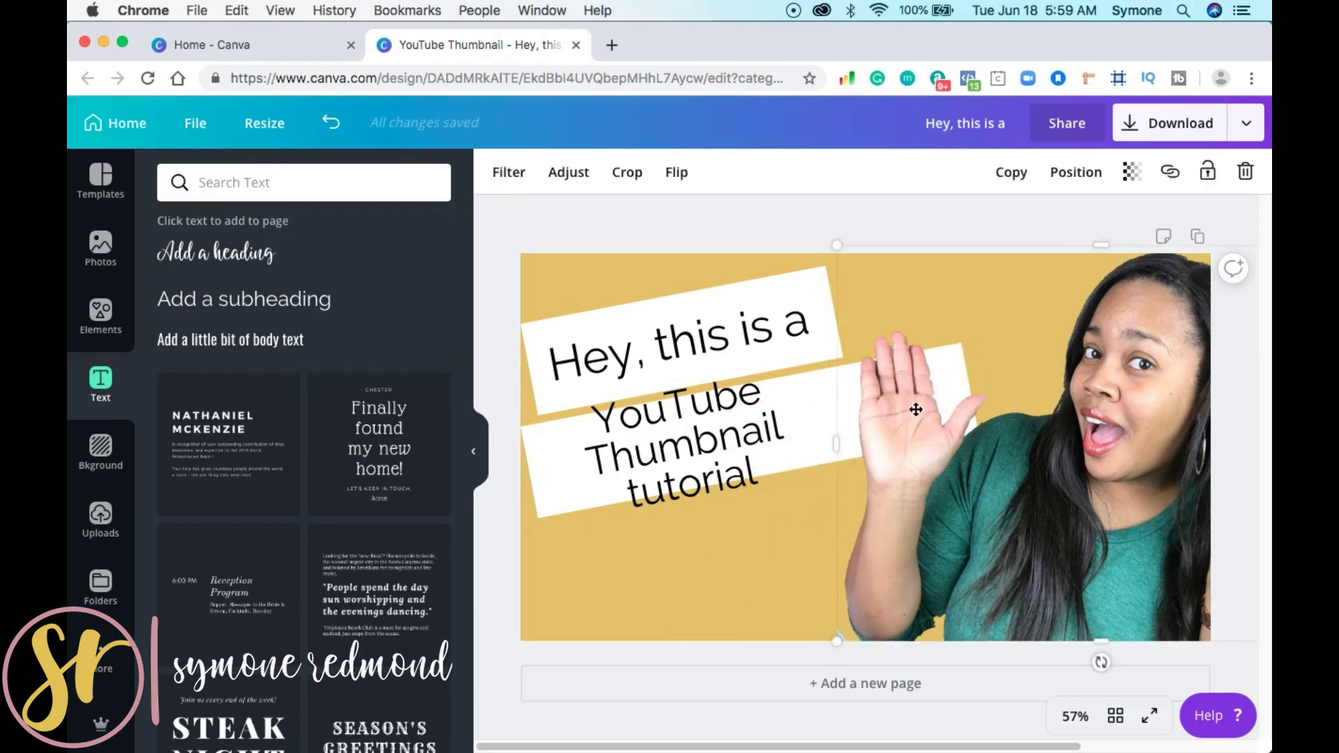
click(807, 230)
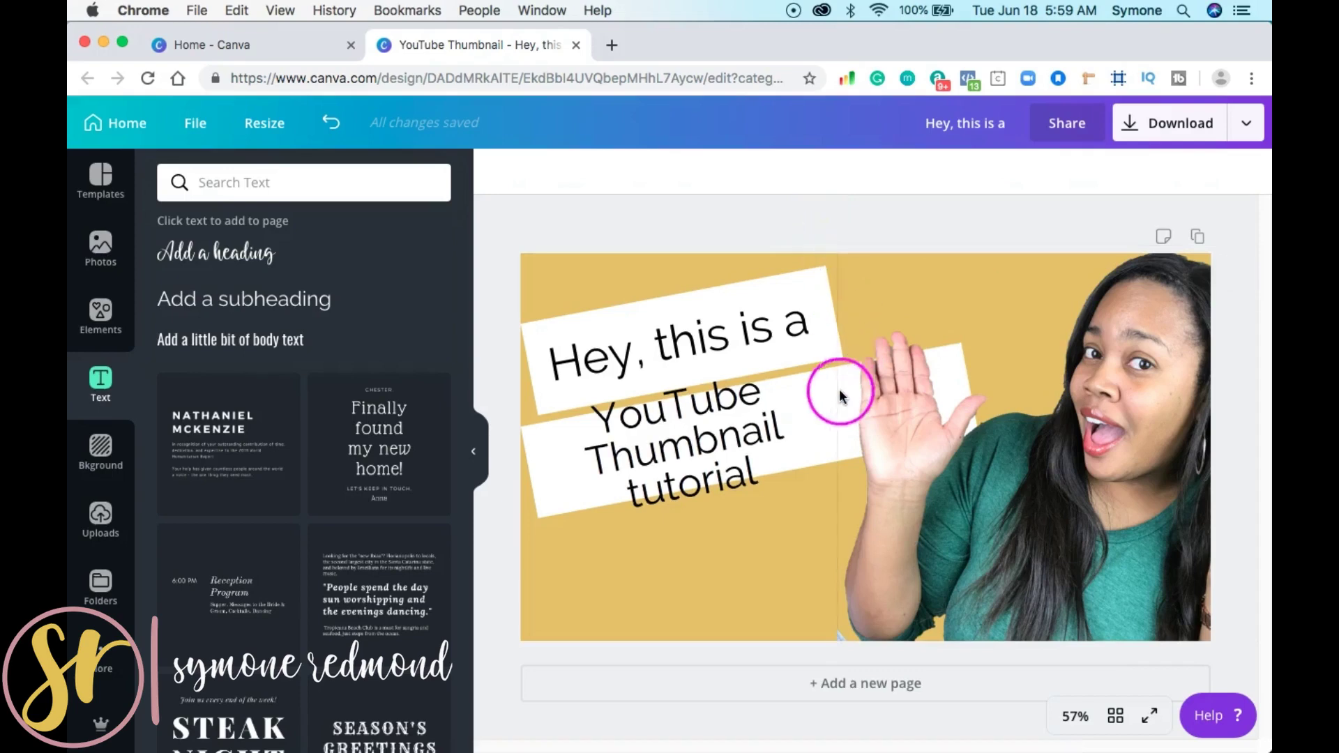
drag(732, 469, 676, 469)
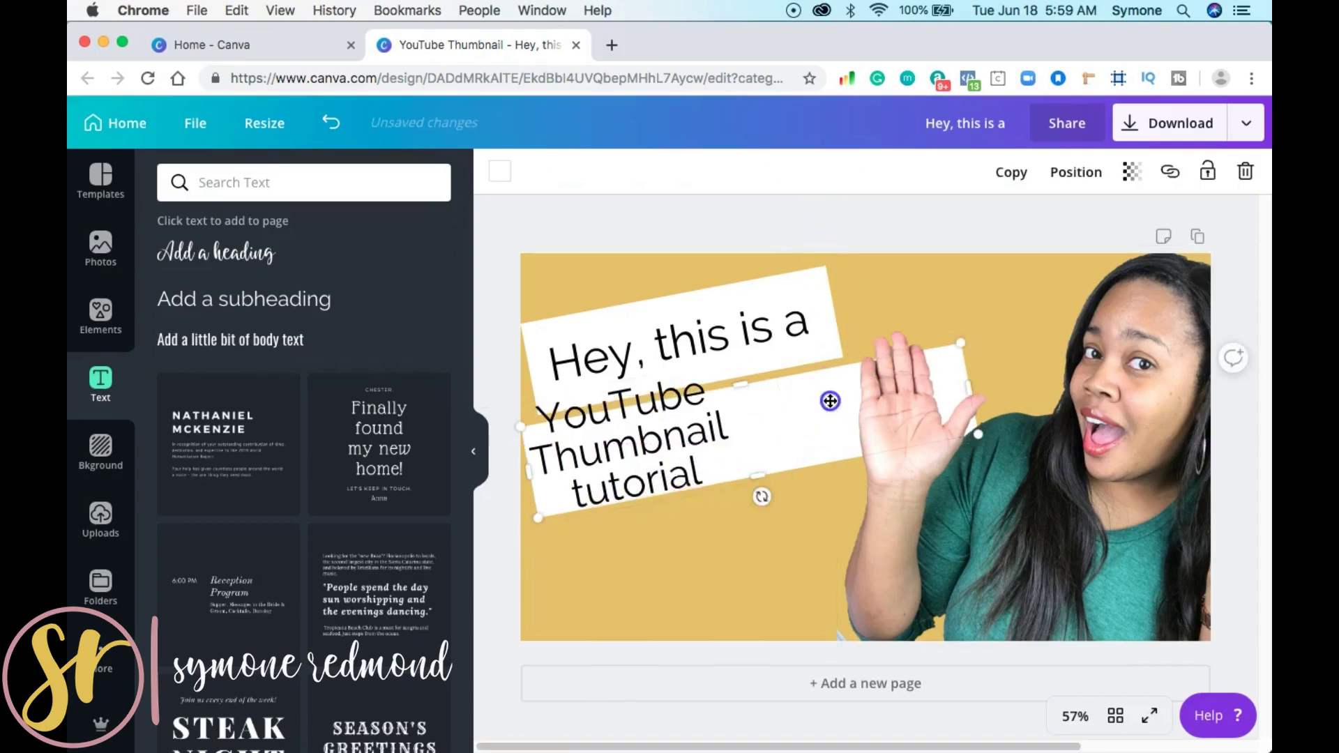
drag(758, 476, 761, 519)
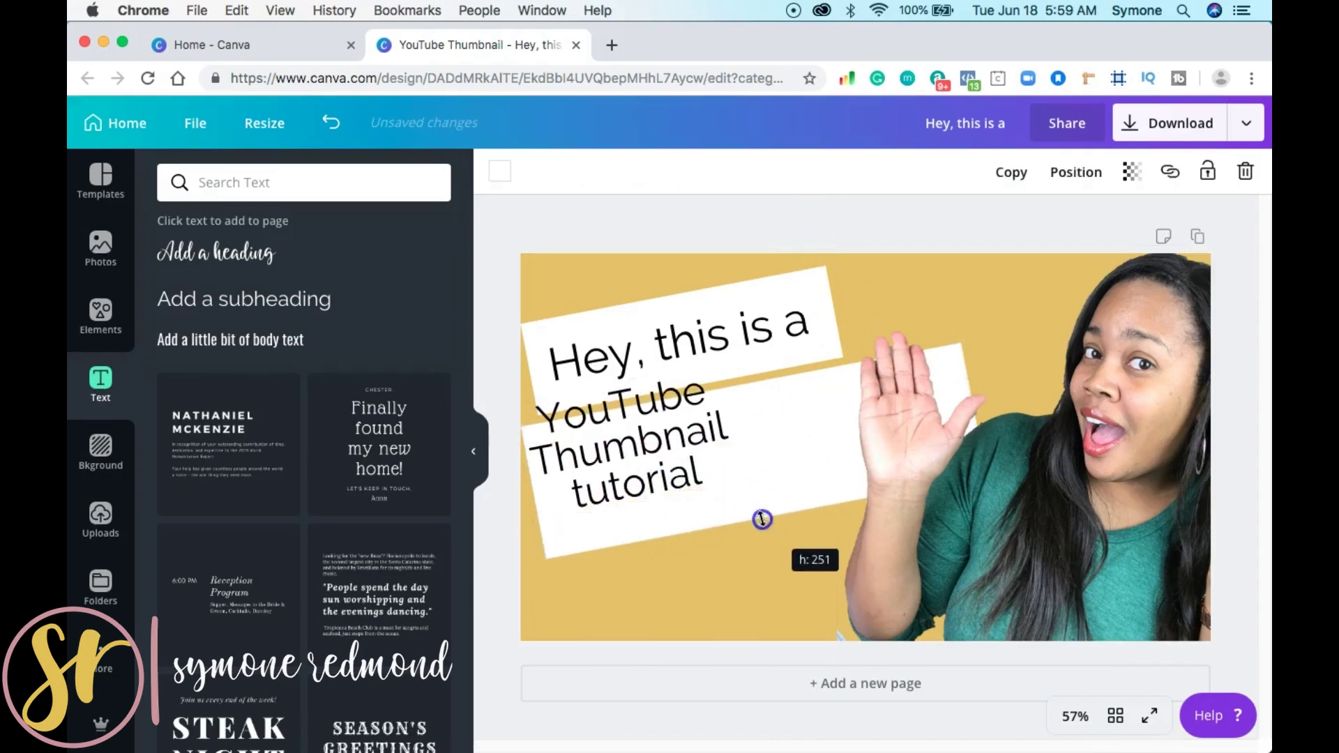
drag(670, 436, 732, 440)
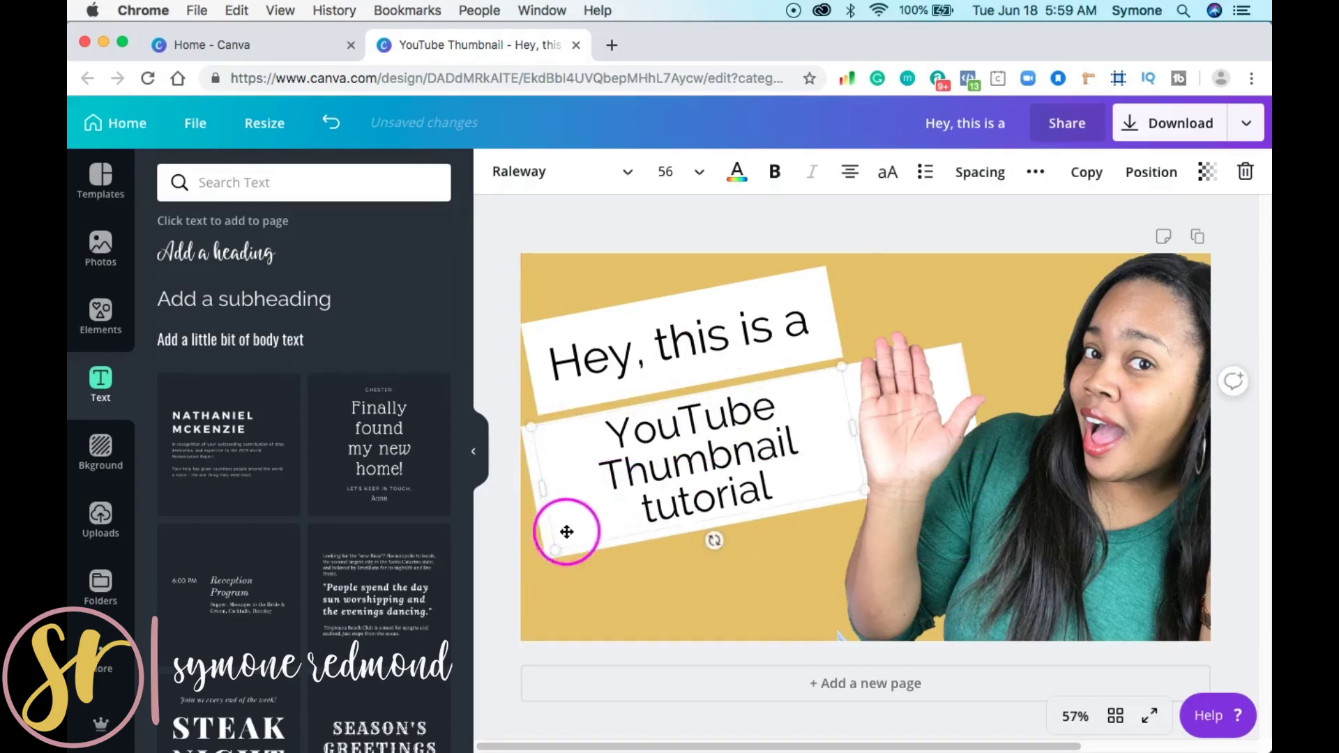
click(656, 572)
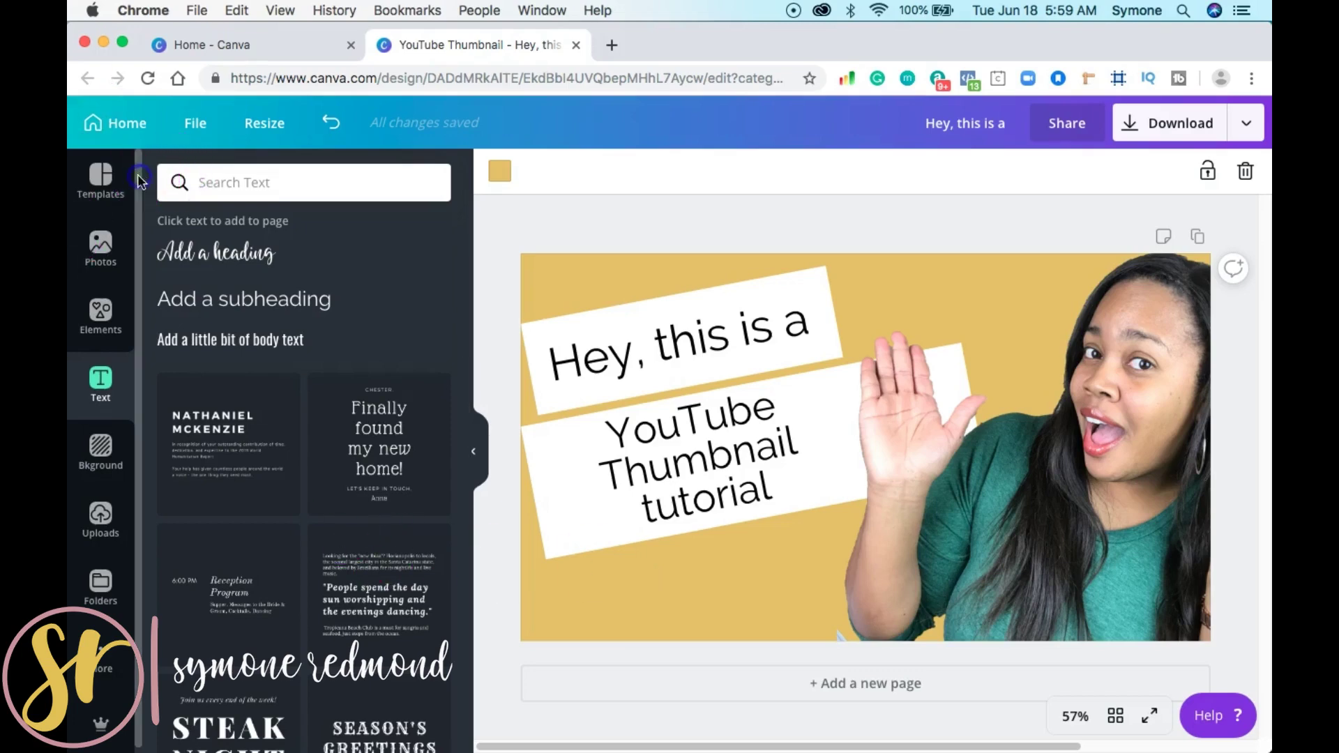
Step: Try out the "Perfect Long Lashes" and "Everyday Makeup Routine" templates on the thumbnail
click(113, 187)
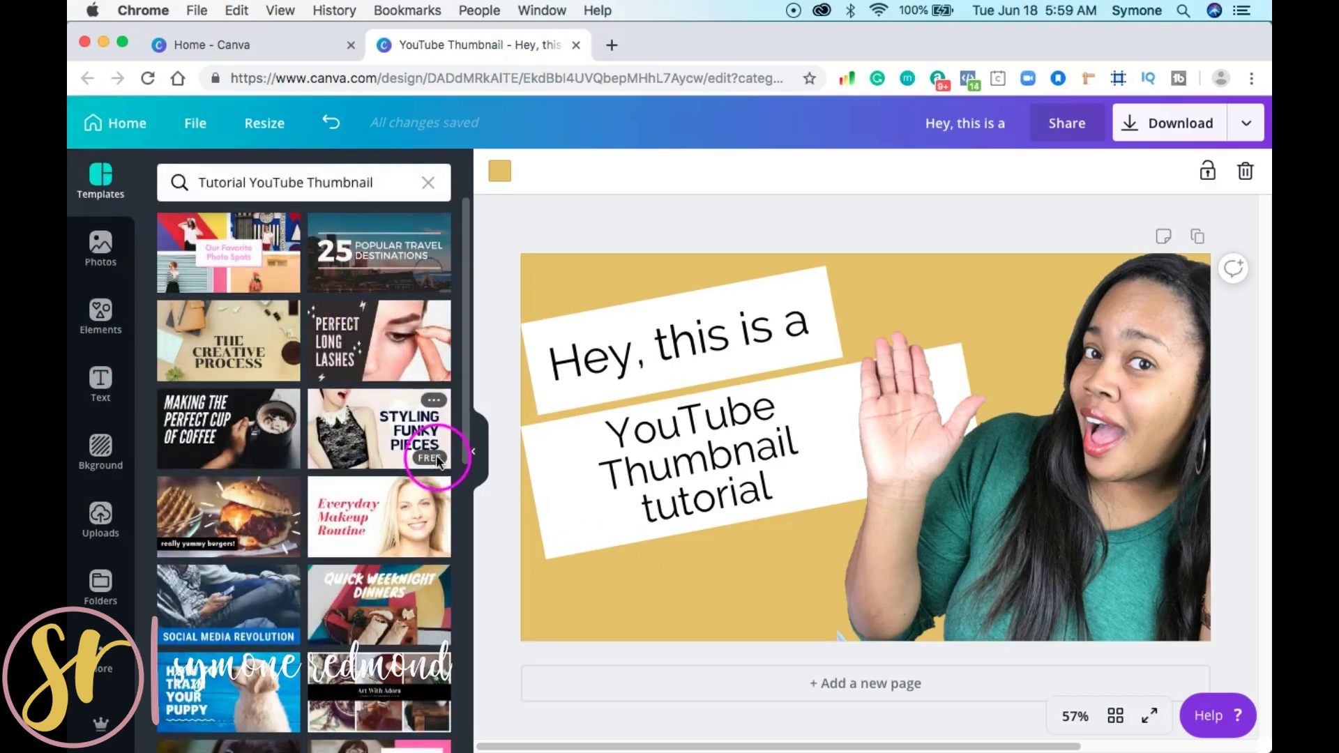
click(388, 366)
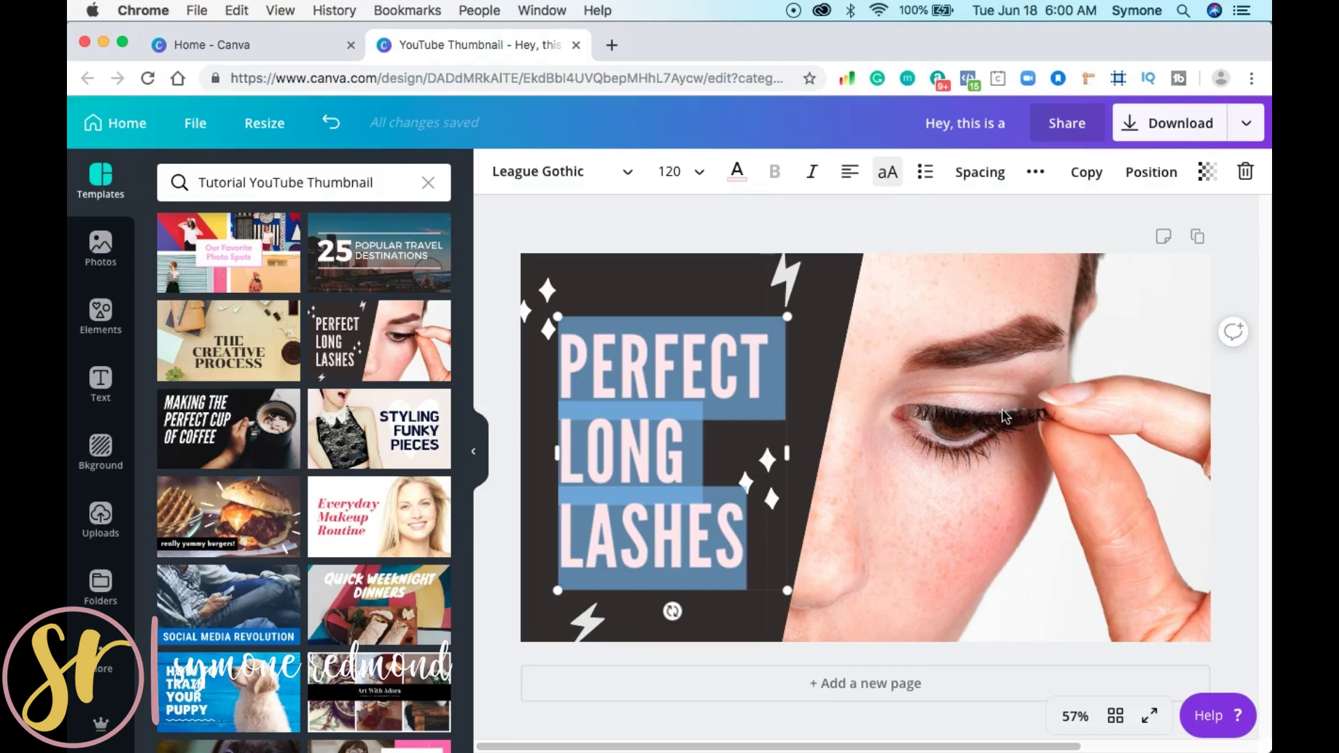
click(342, 507)
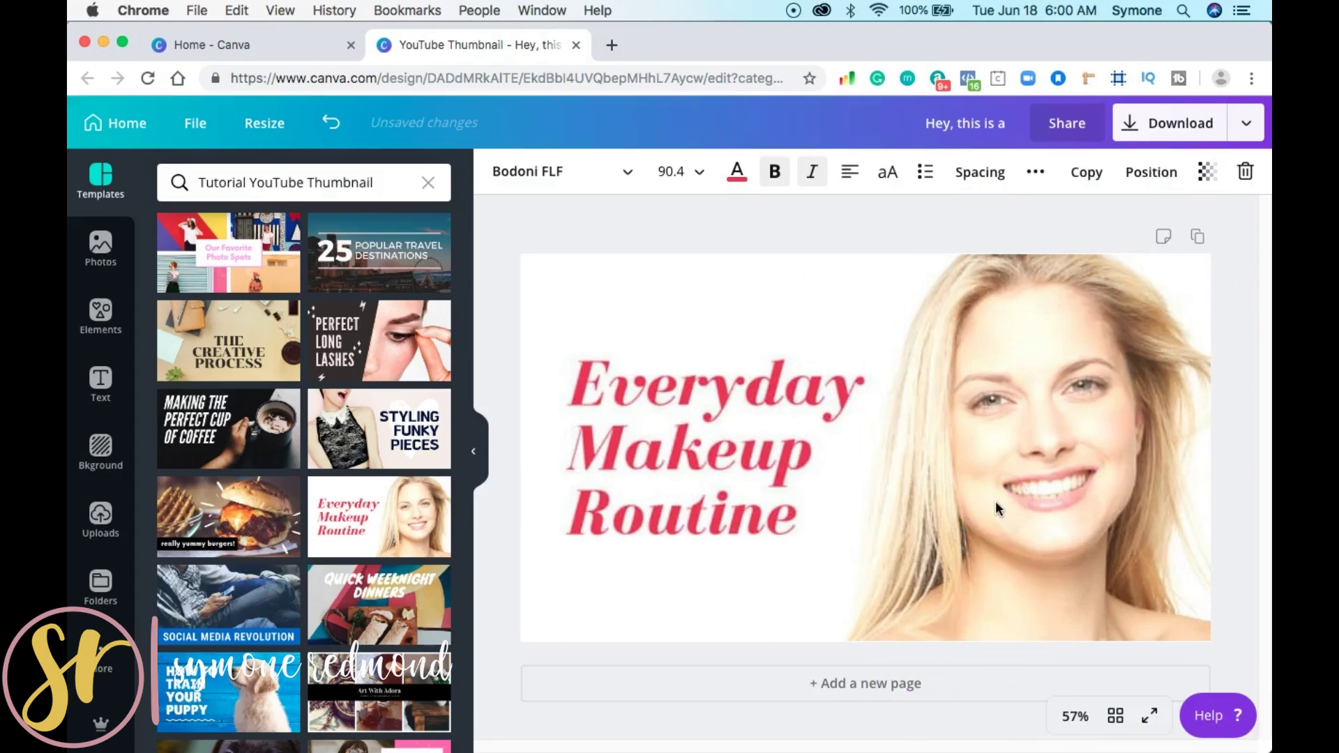
key(Return)
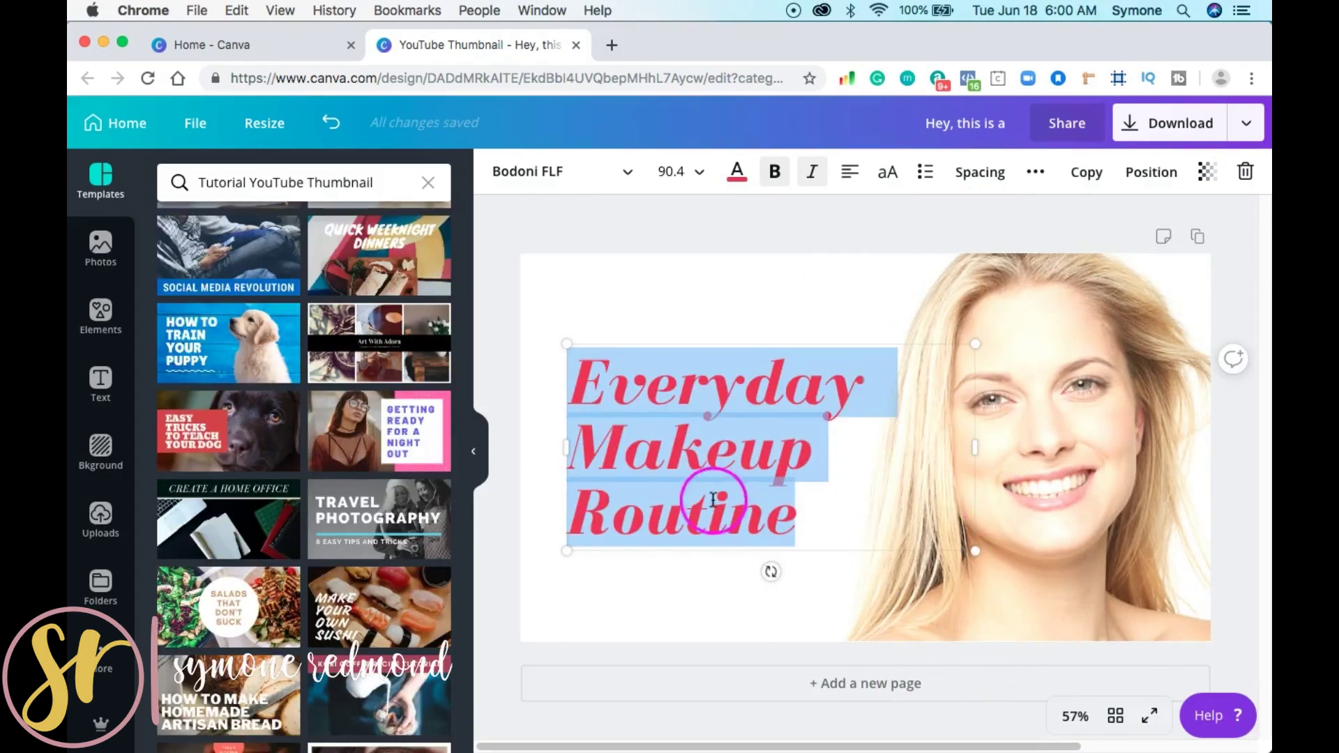
Step: Try out the three-photo "Tutorials for handmade crafts" template and select its photo grid
click(401, 361)
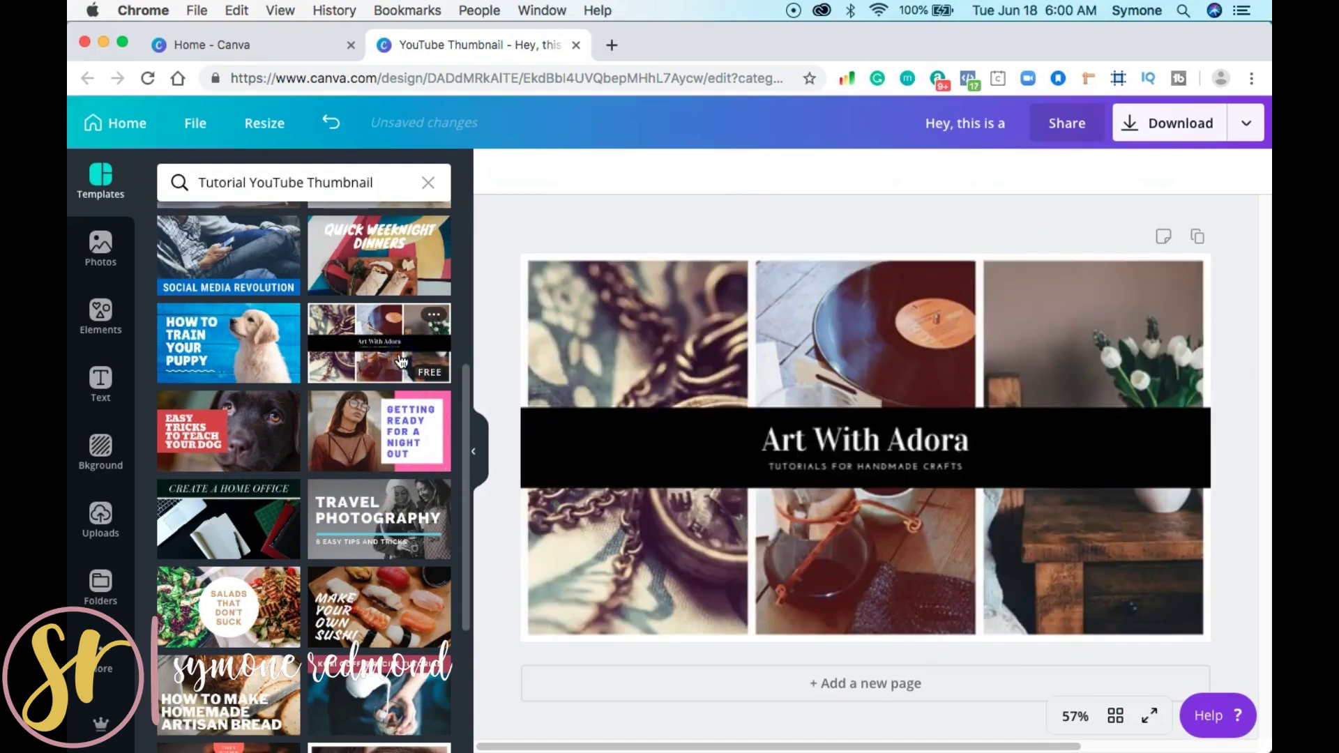
scroll(401, 360, up, 5)
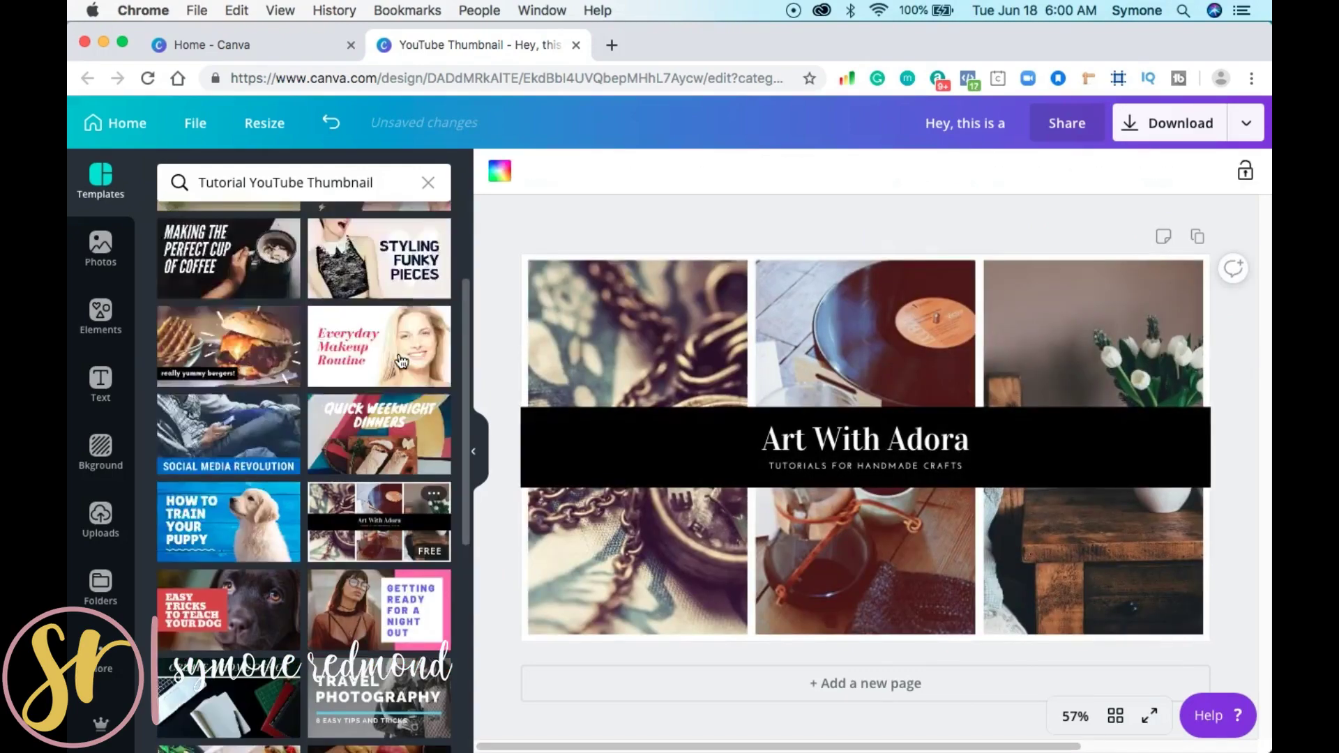
click(387, 283)
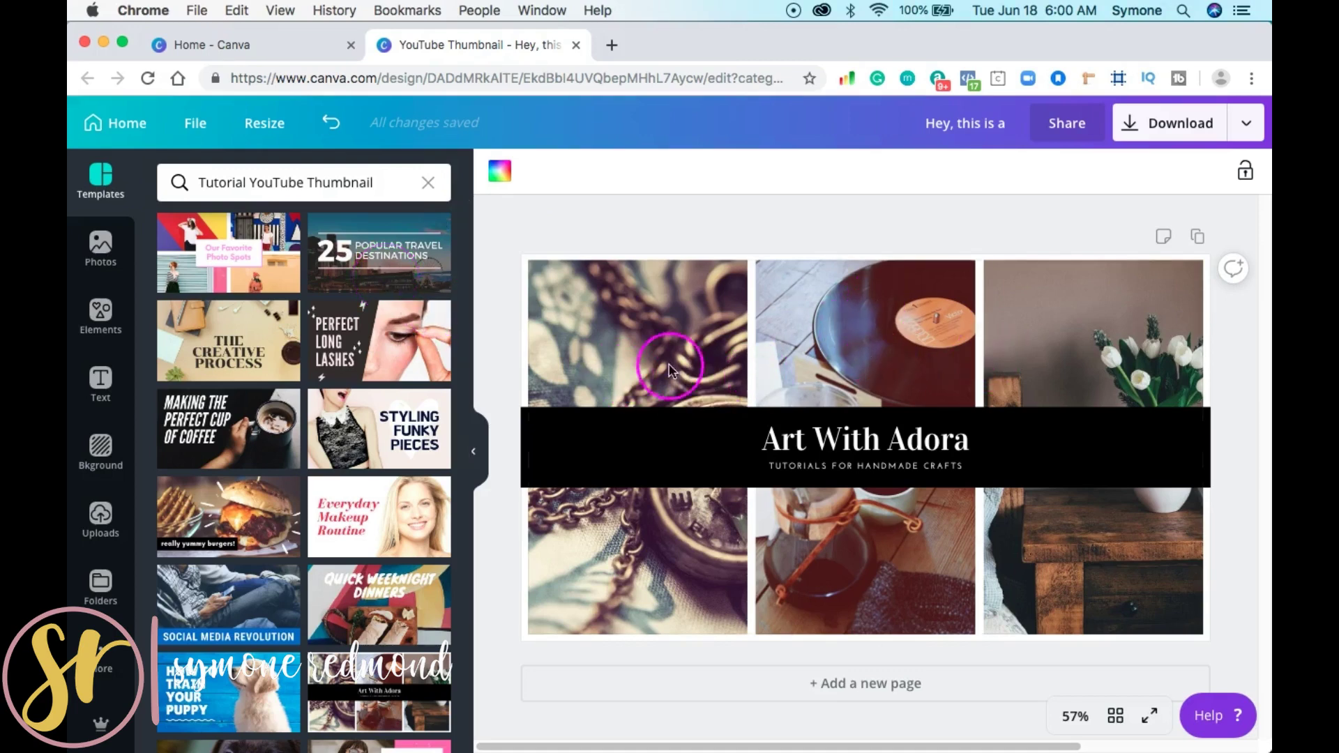
click(642, 351)
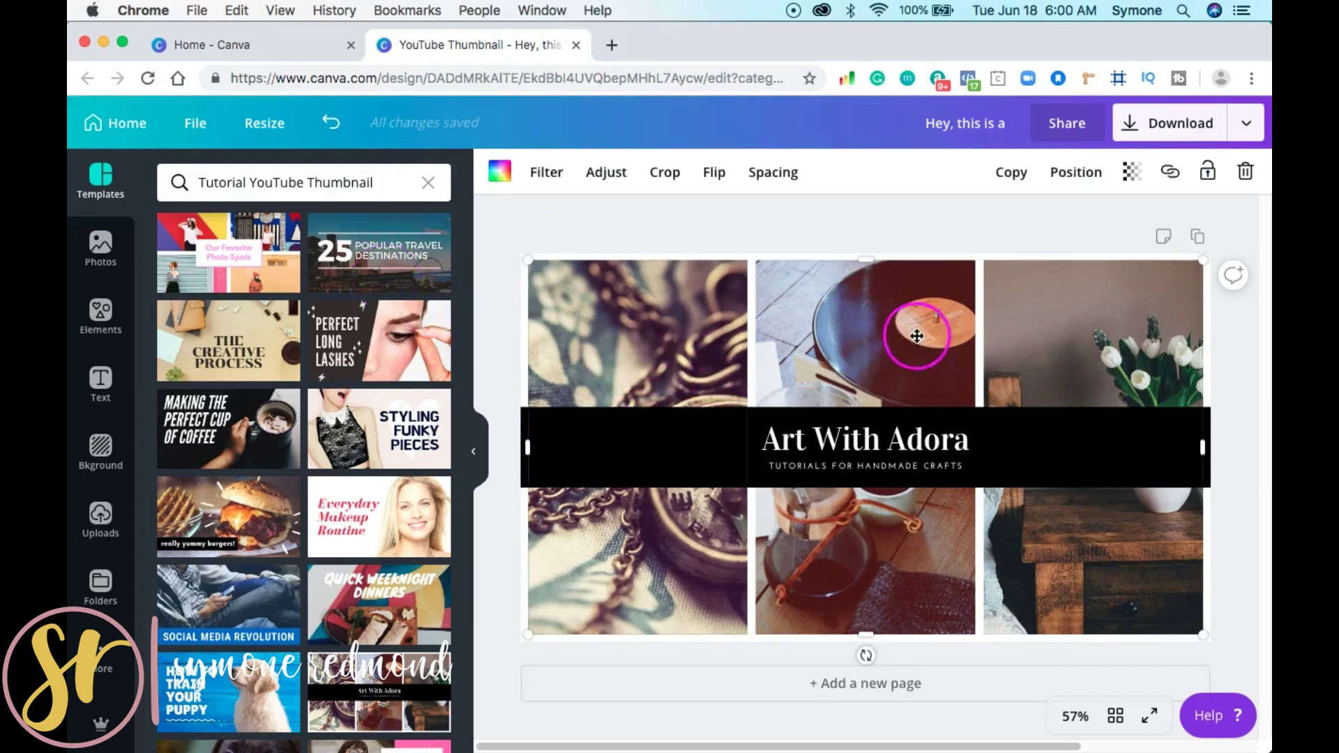
mouse_move(636, 343)
mouse_down()
mouse_move(636, 415)
mouse_move(647, 344)
mouse_move(636, 344)
mouse_up()
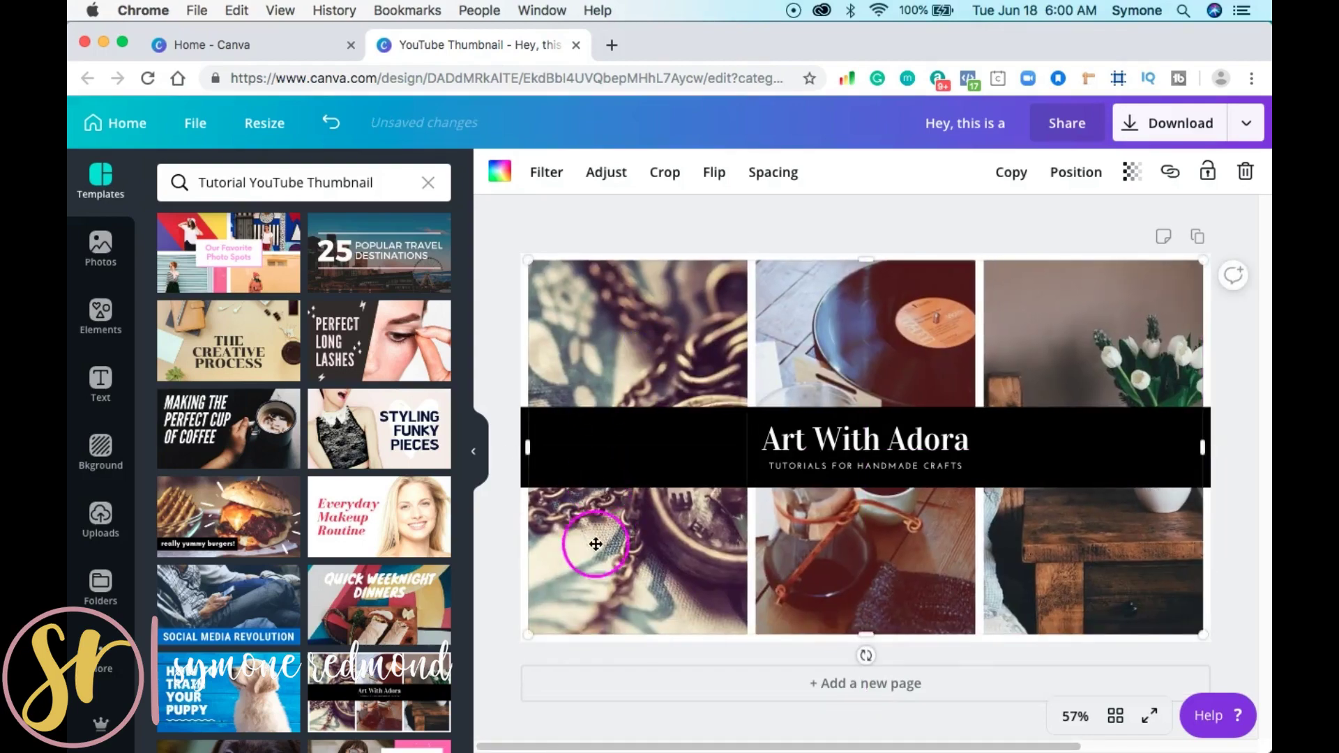
click(542, 465)
click(711, 306)
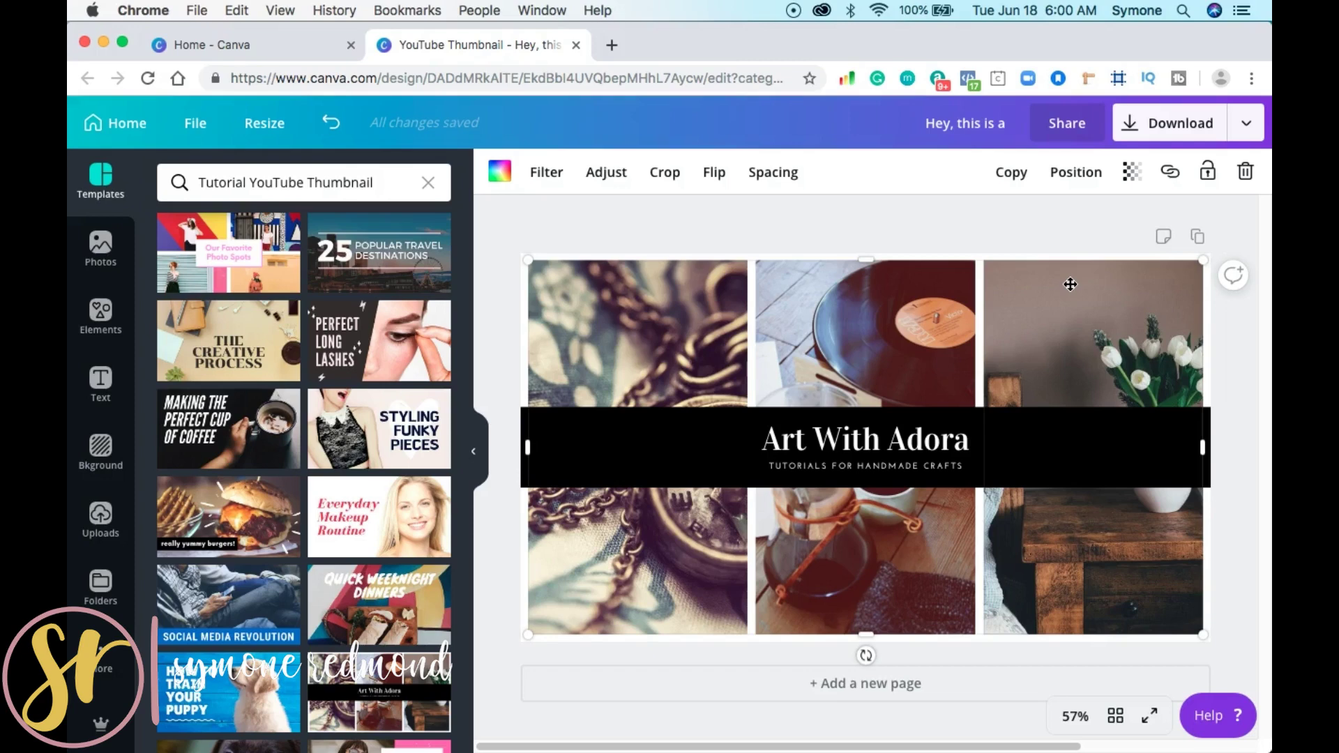
Step: Try out "The Creative Process" template and select its title text and background photo
click(240, 362)
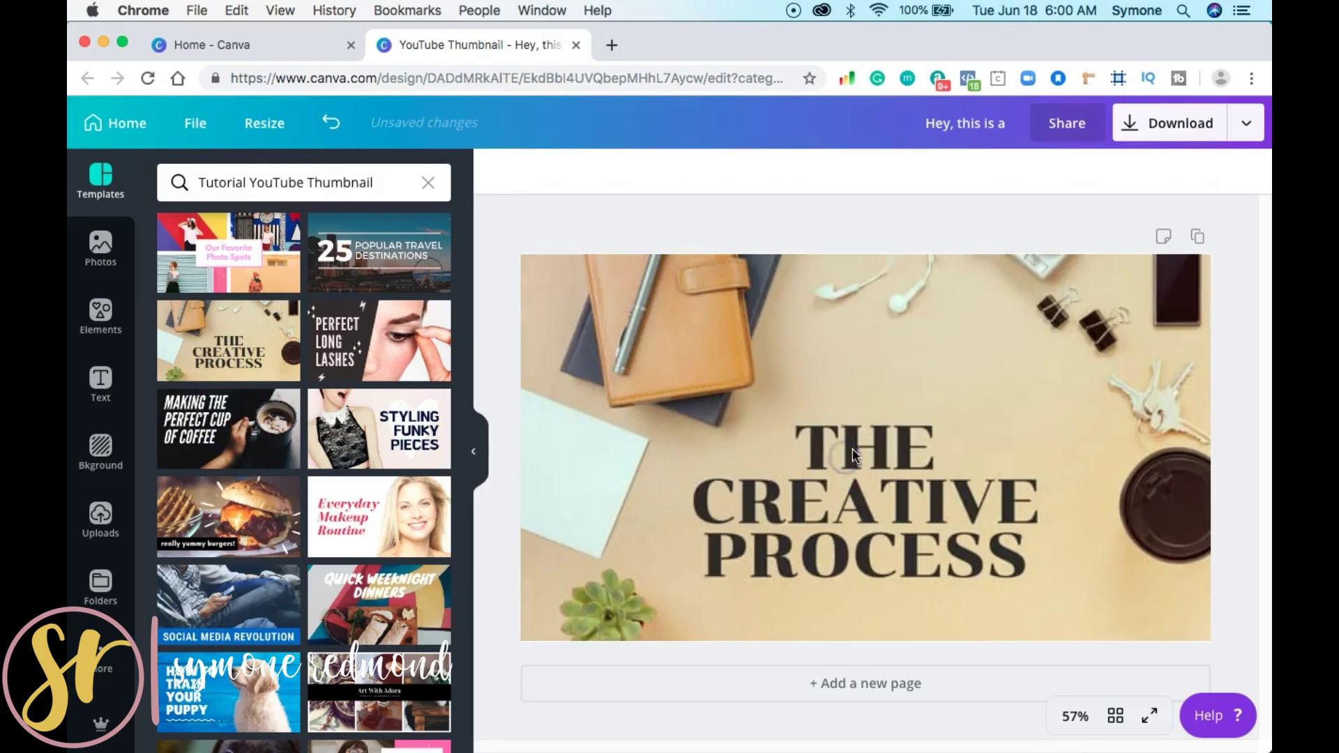
click(904, 460)
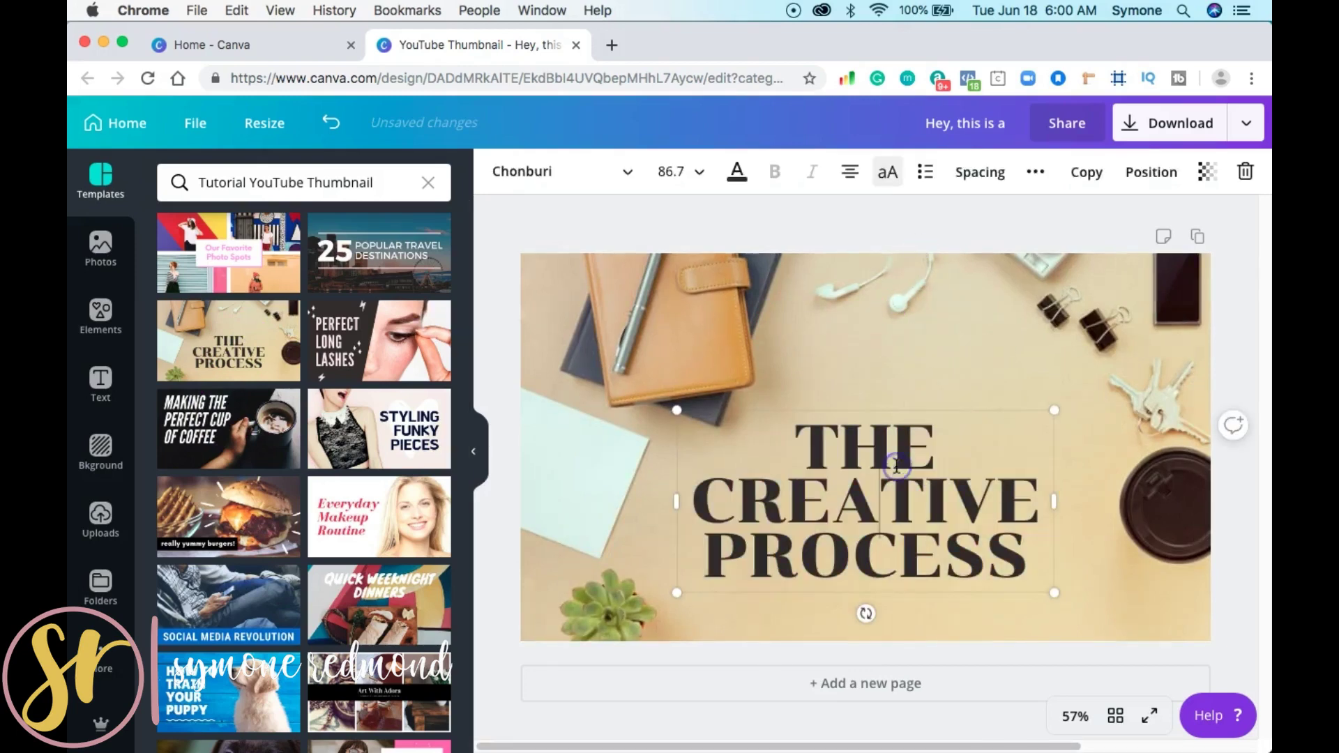
click(930, 284)
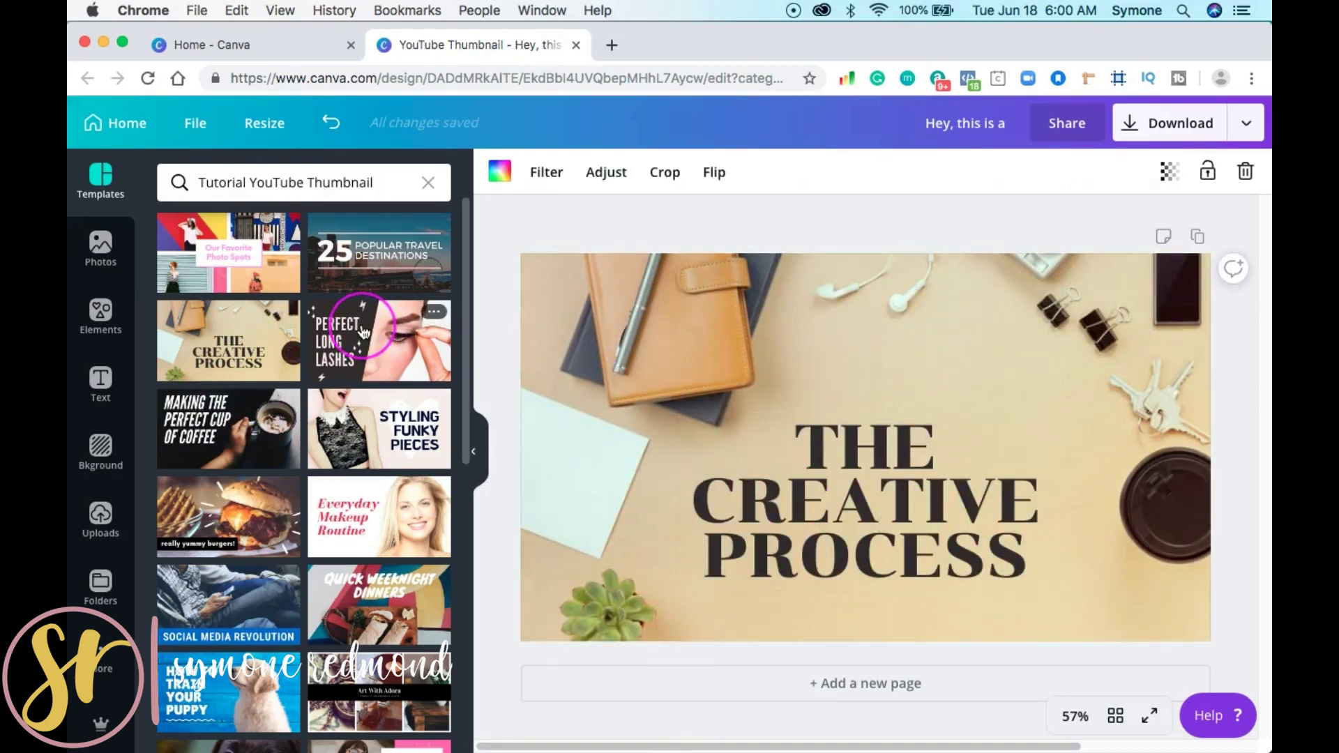
Step: Apply the four-photo "Our Favorite Photo Spots" template and select its photo grid
click(198, 260)
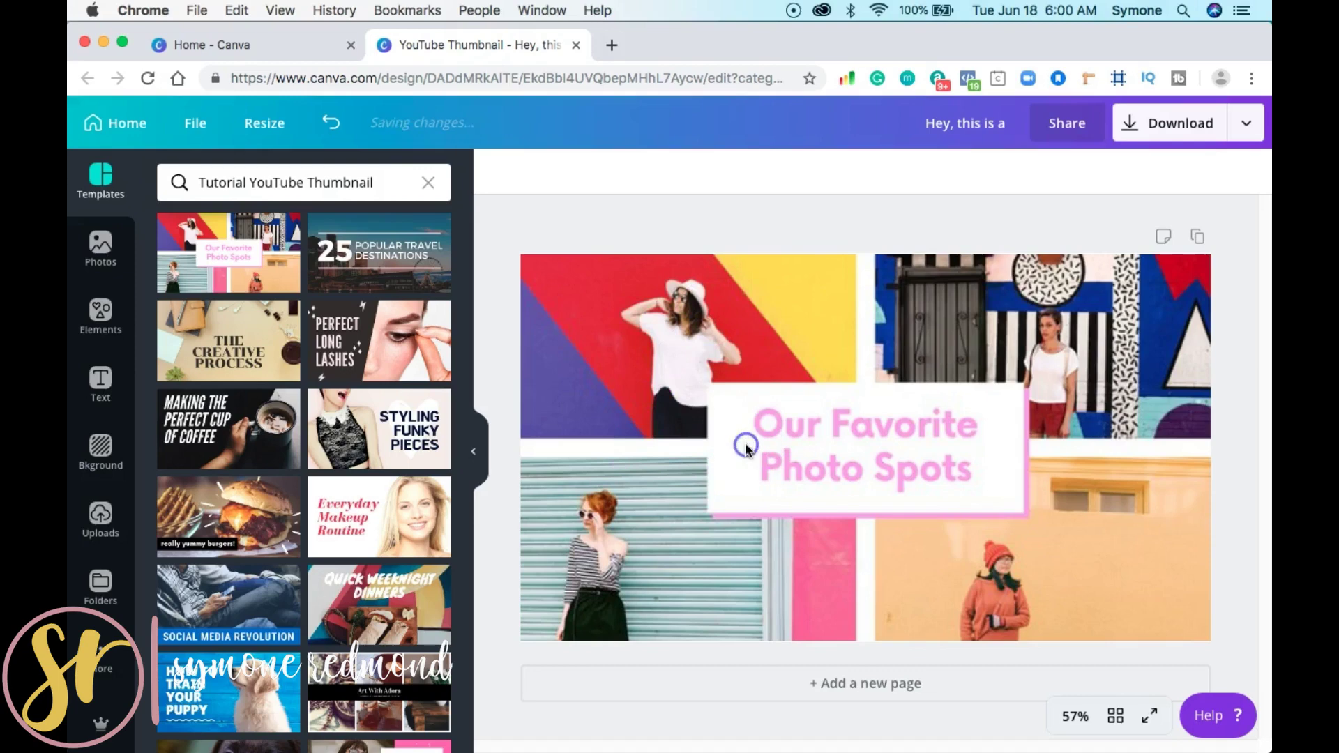
click(781, 333)
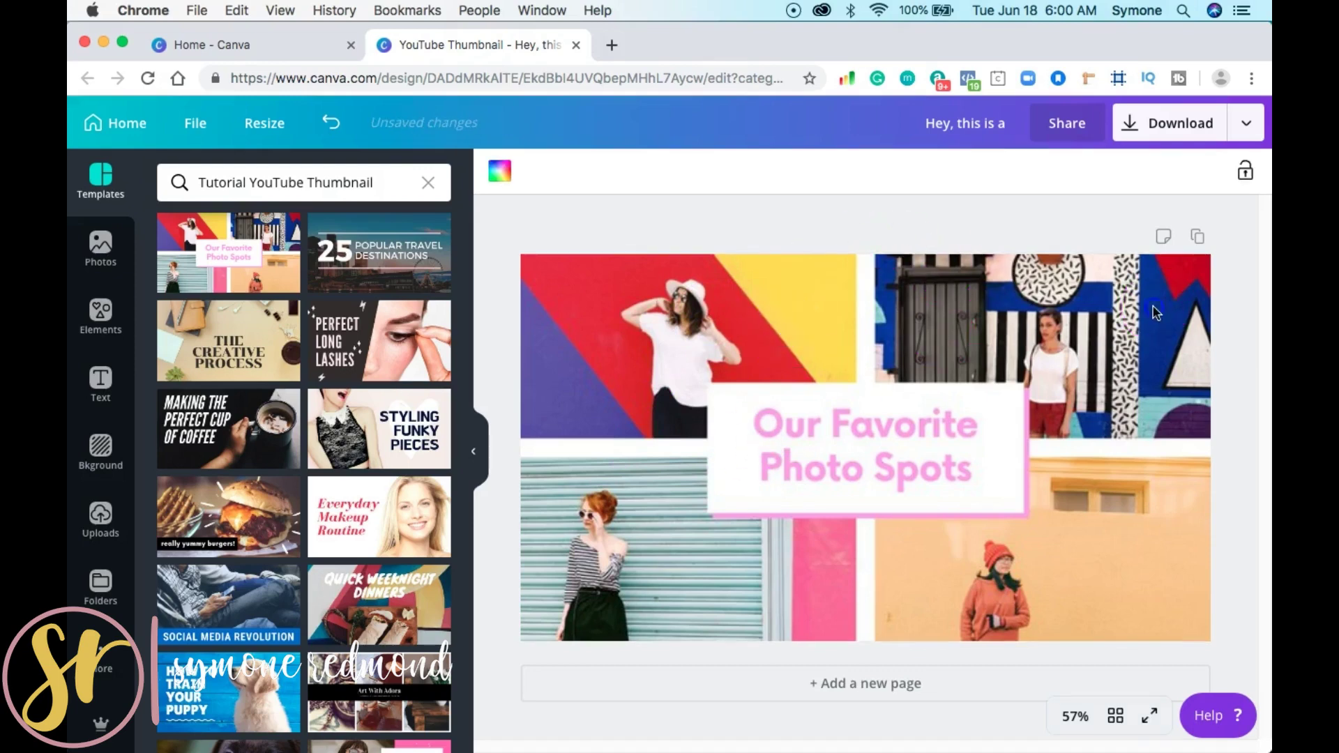
click(679, 570)
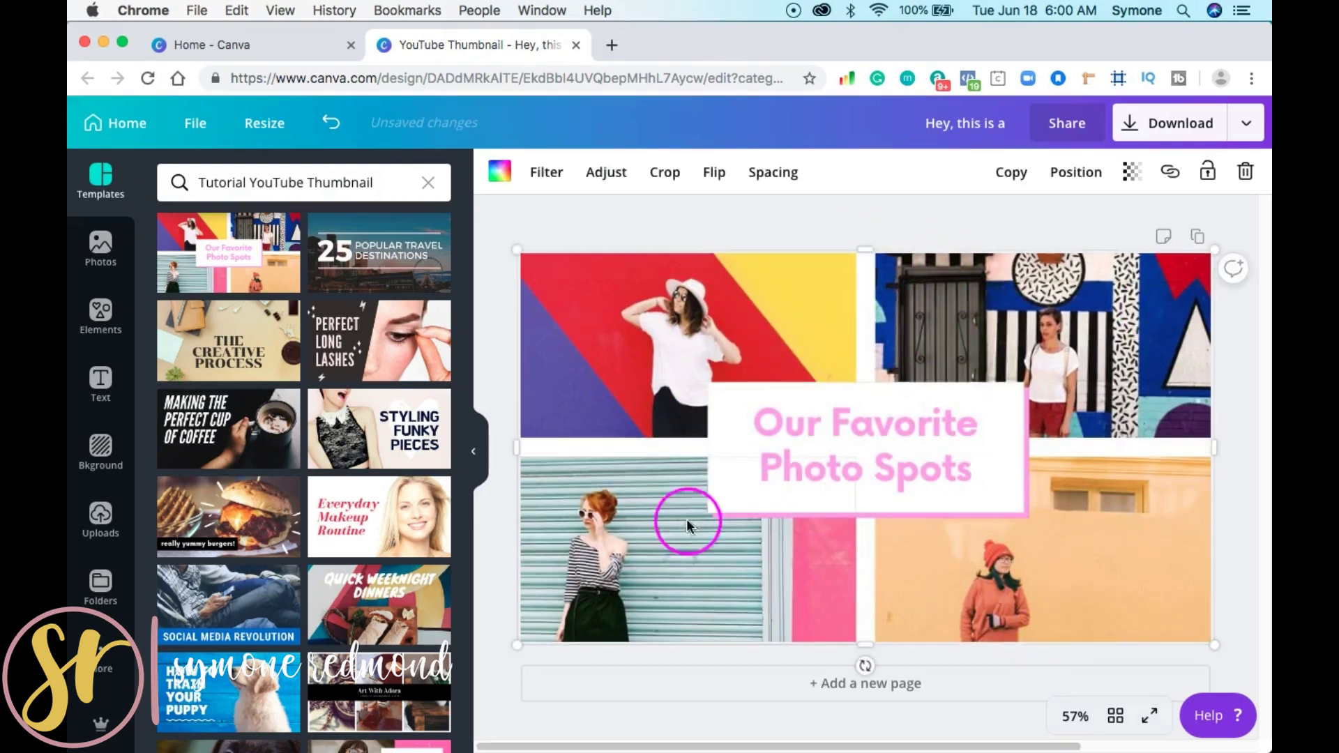
click(747, 332)
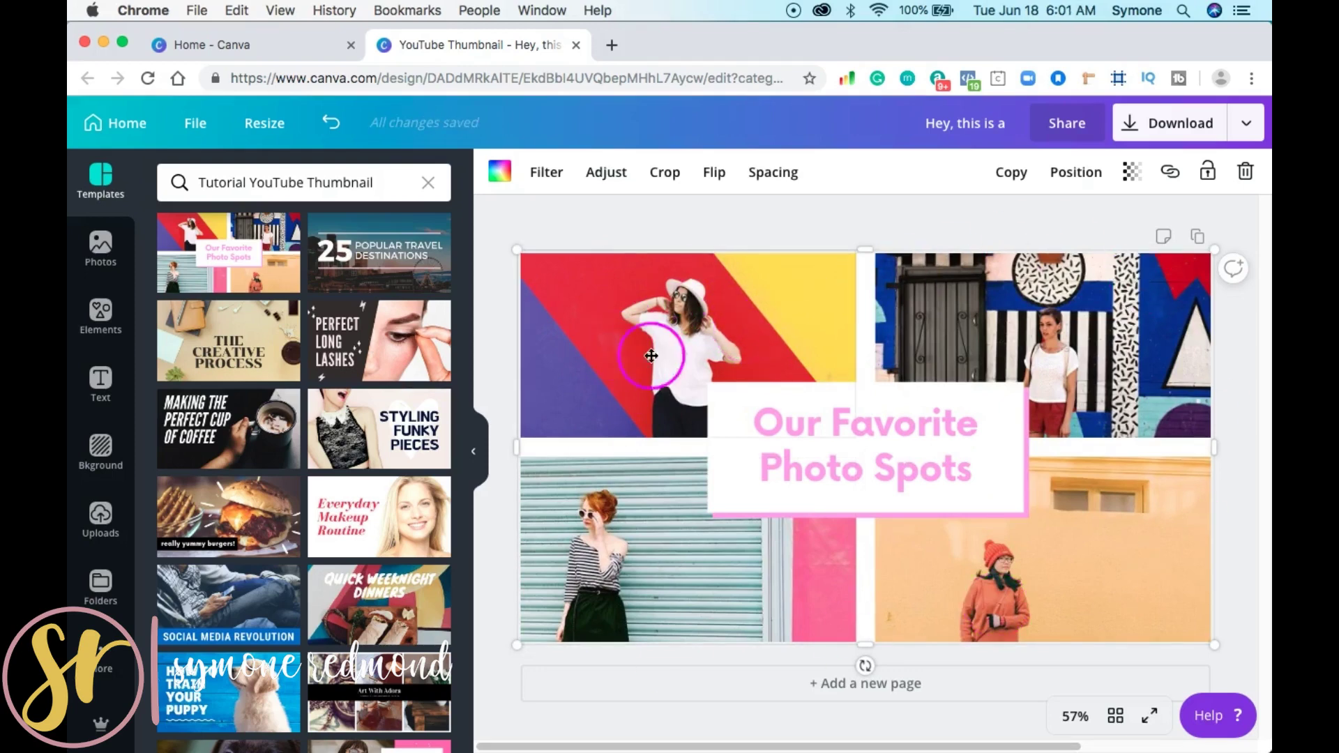
click(893, 474)
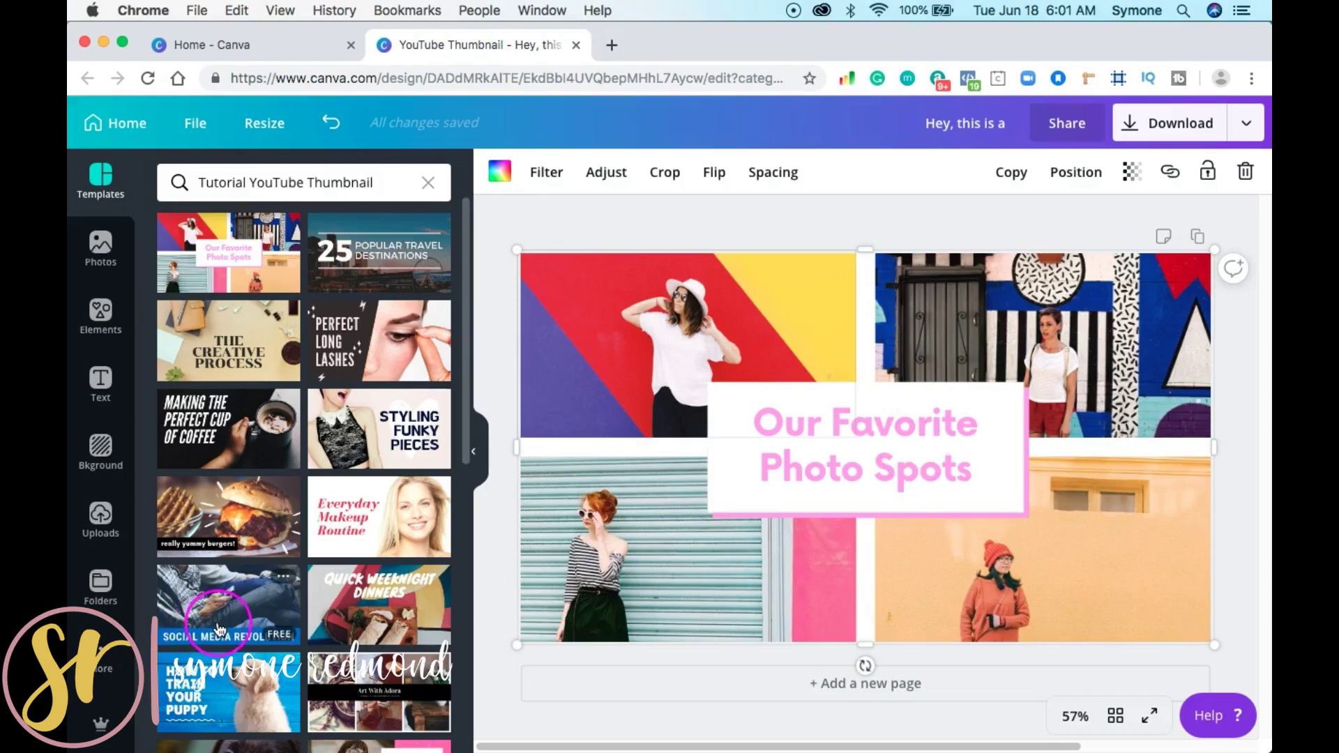
scroll(220, 630, down, 5)
scroll(220, 630, down, 2)
scroll(219, 629, up, 7)
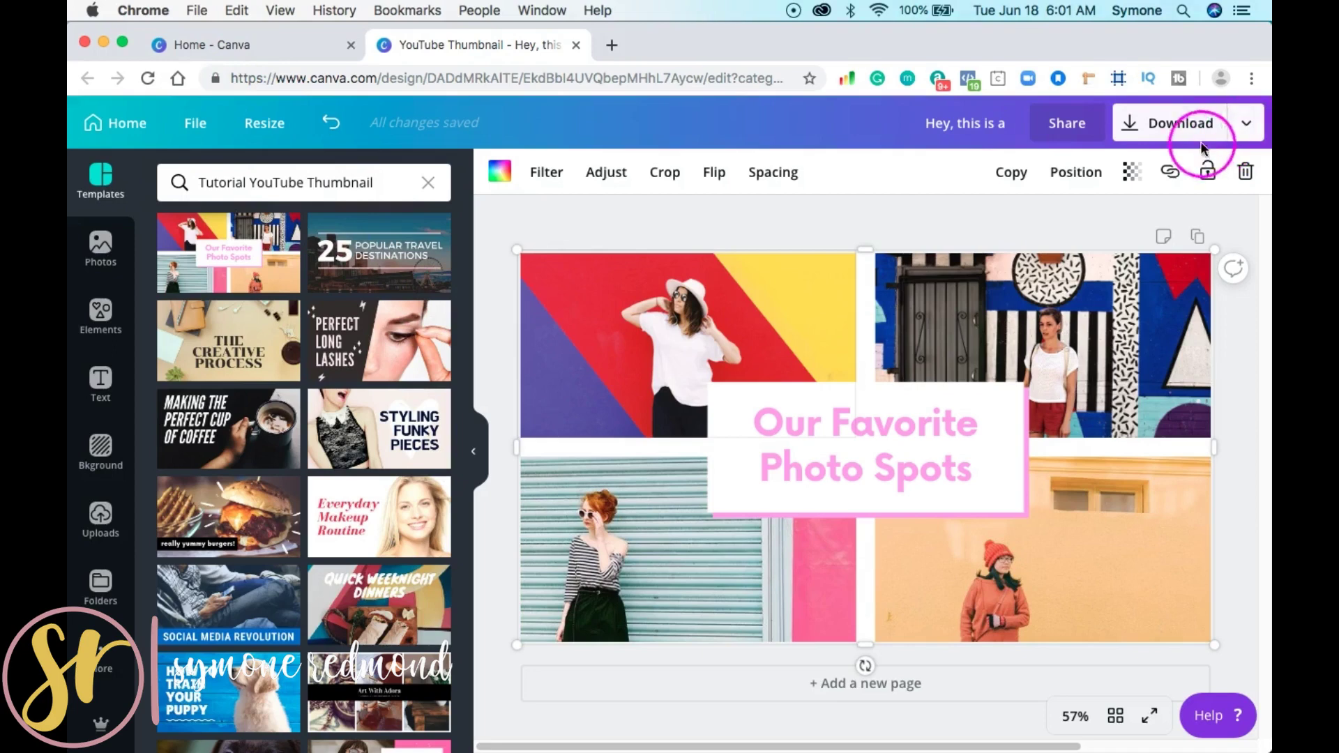
Step: Download the thumbnail design as a PNG and return to the editor
click(1183, 124)
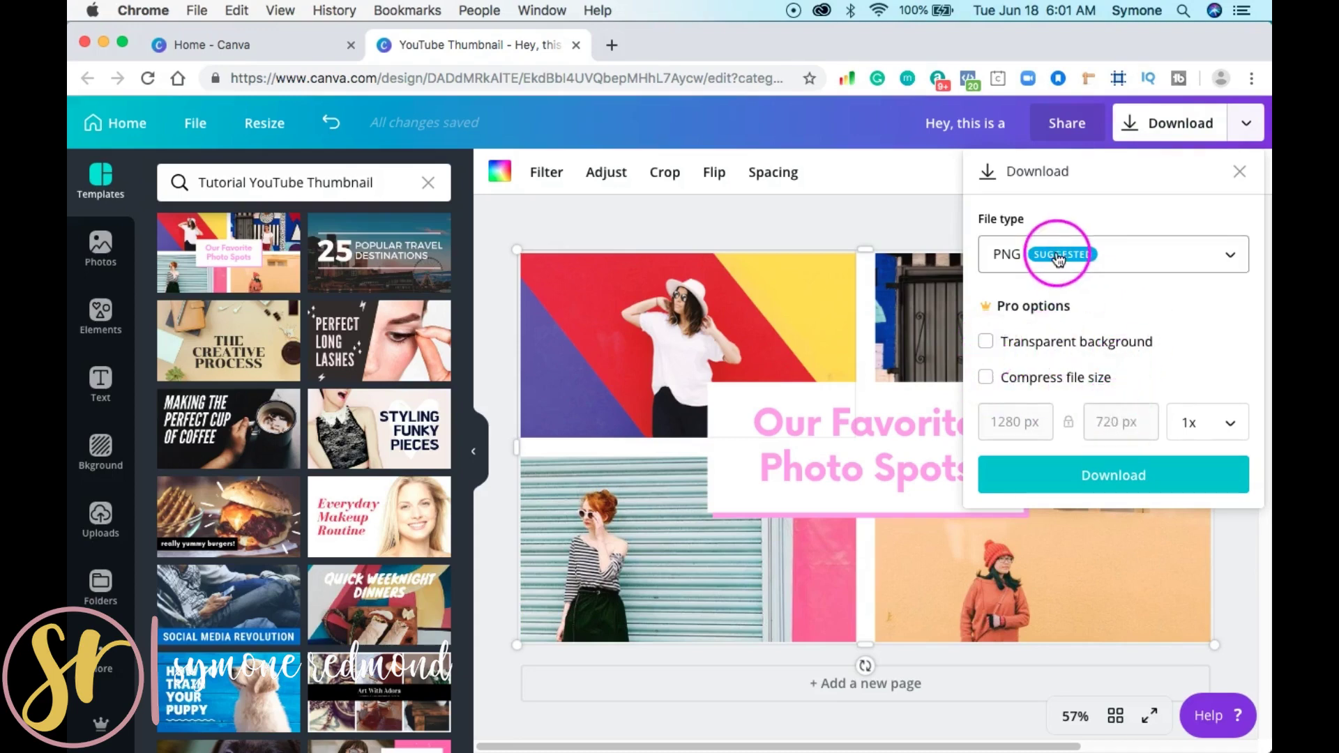
click(1113, 475)
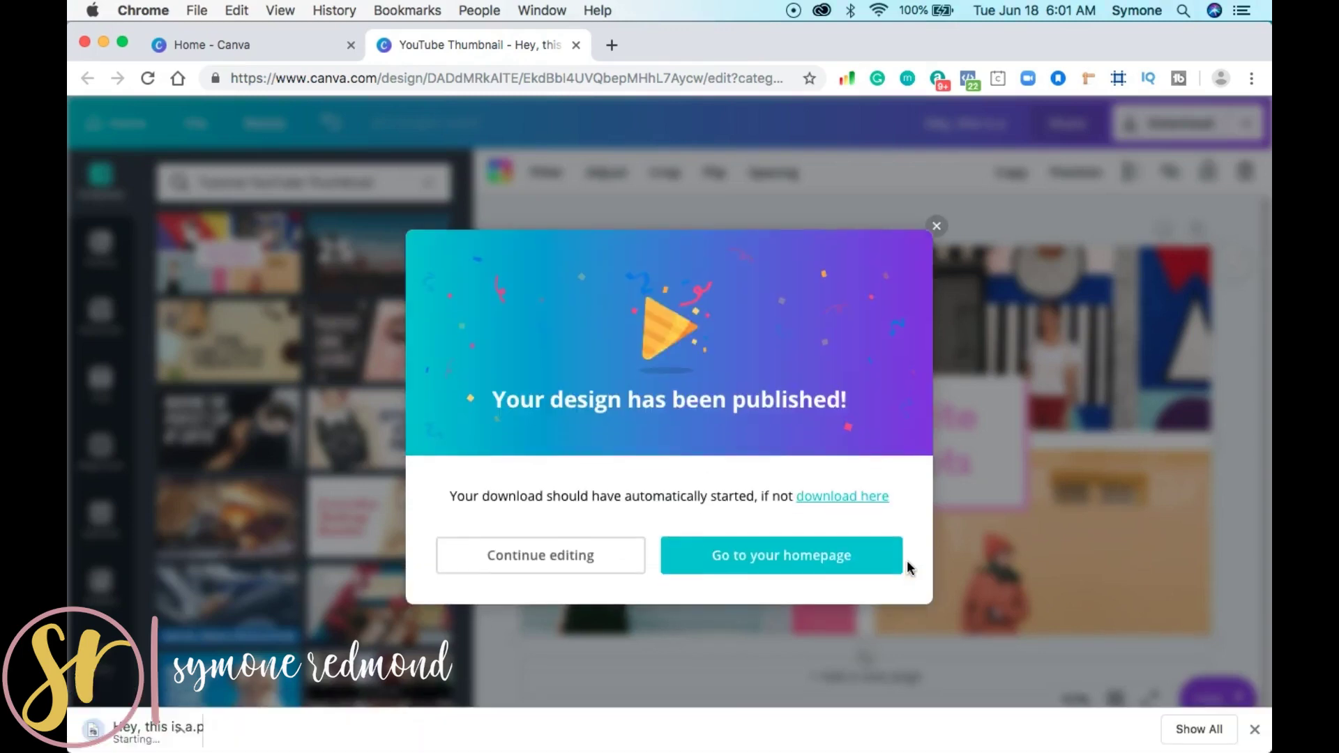
click(936, 211)
click(564, 477)
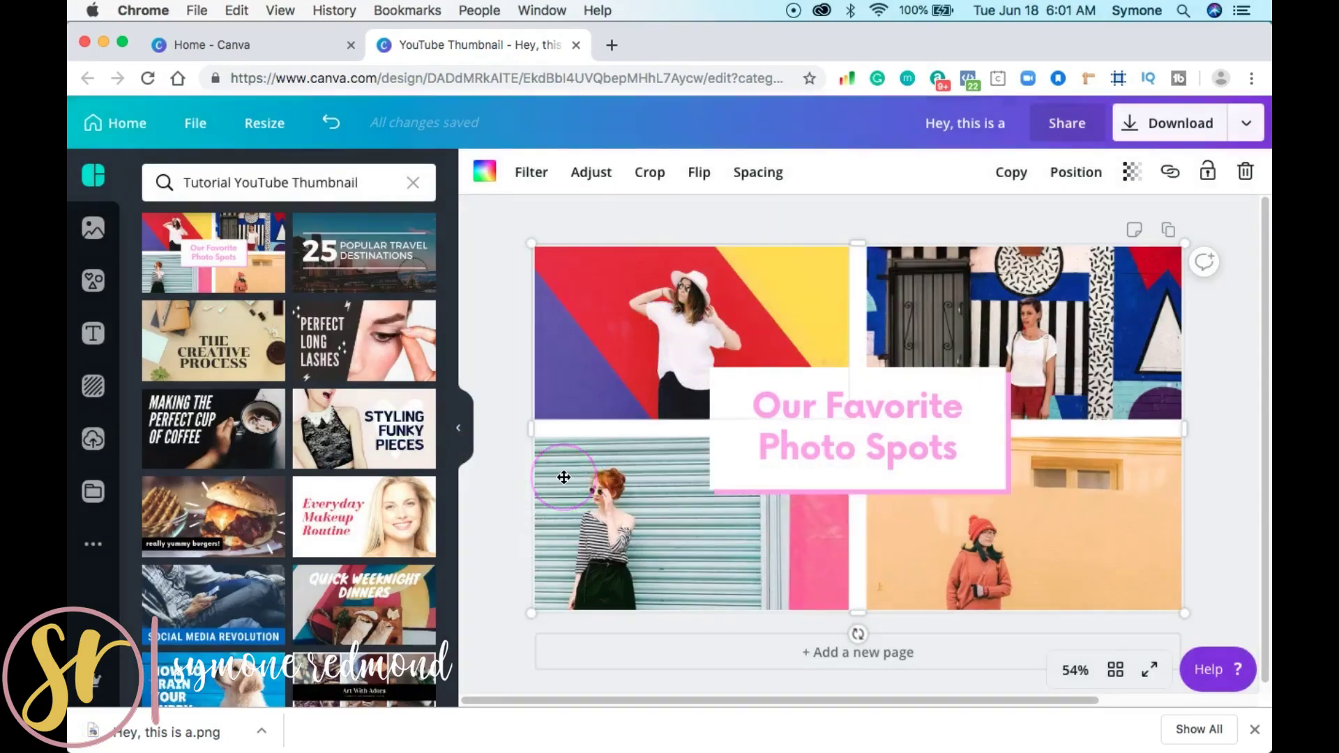
Step: Look through the text styles, the background collections and the previously uploaded photos available for the thumbnail
click(91, 335)
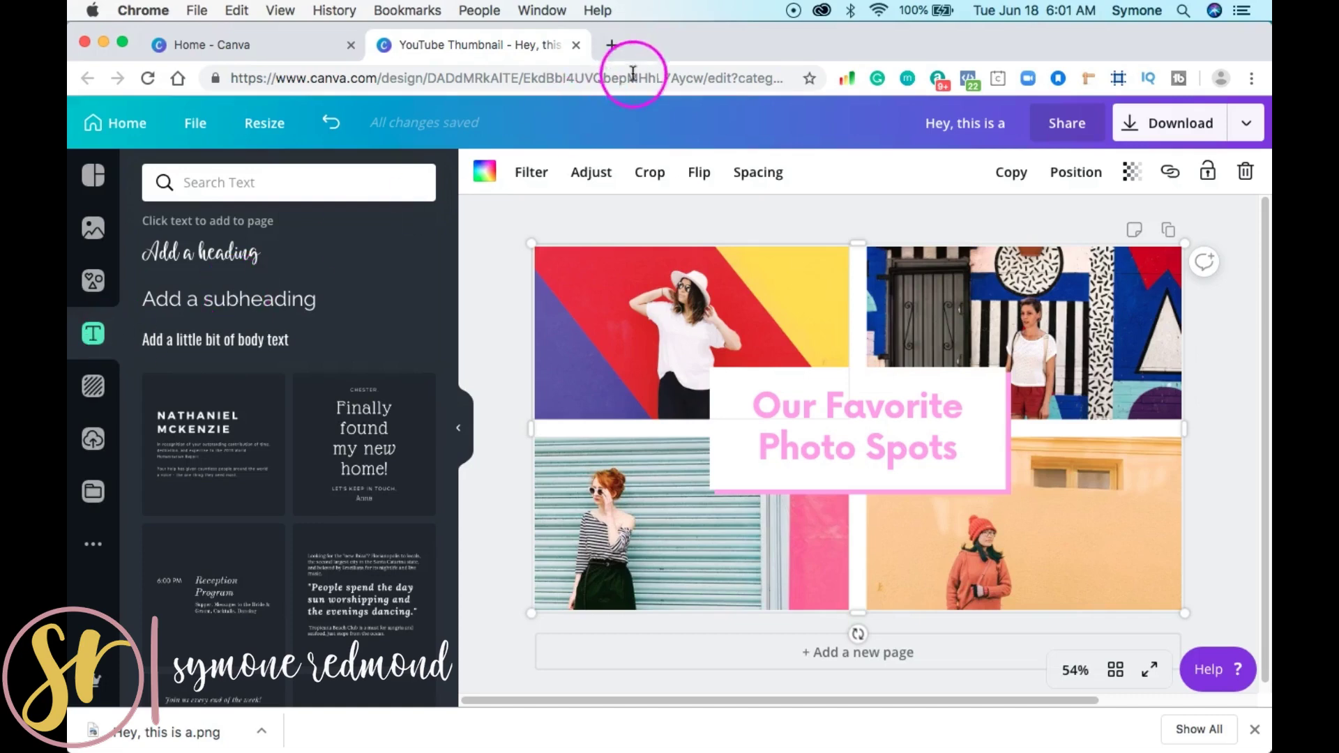
click(94, 385)
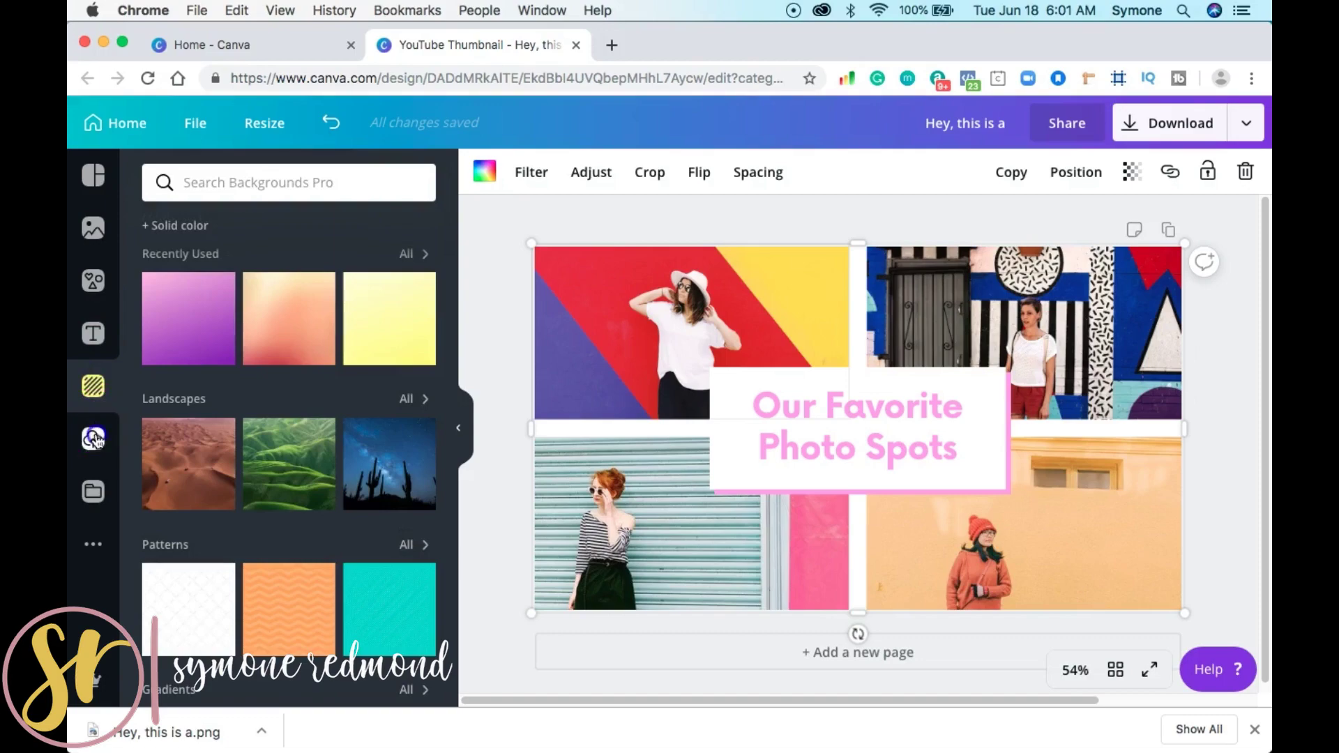
click(95, 438)
scroll(283, 435, down, 5)
scroll(282, 435, up, 10)
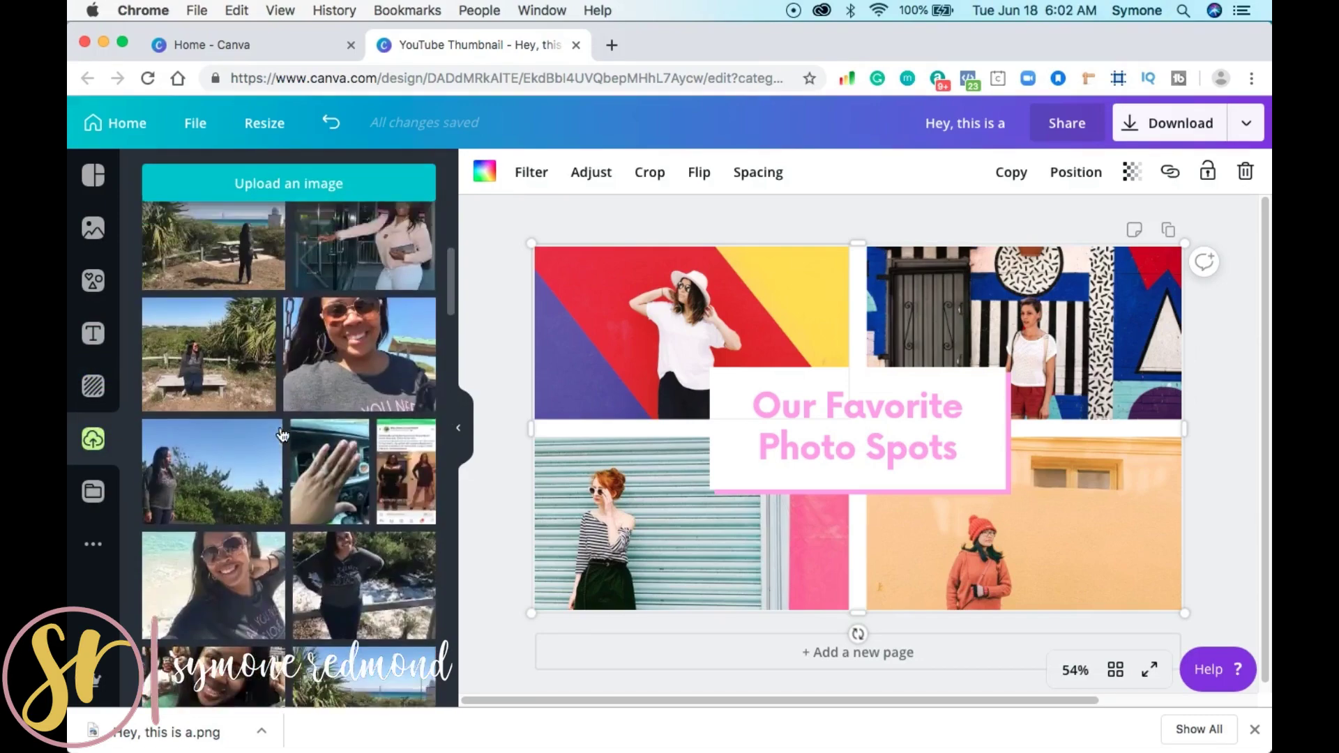
scroll(283, 436, up, 5)
scroll(283, 435, down, 15)
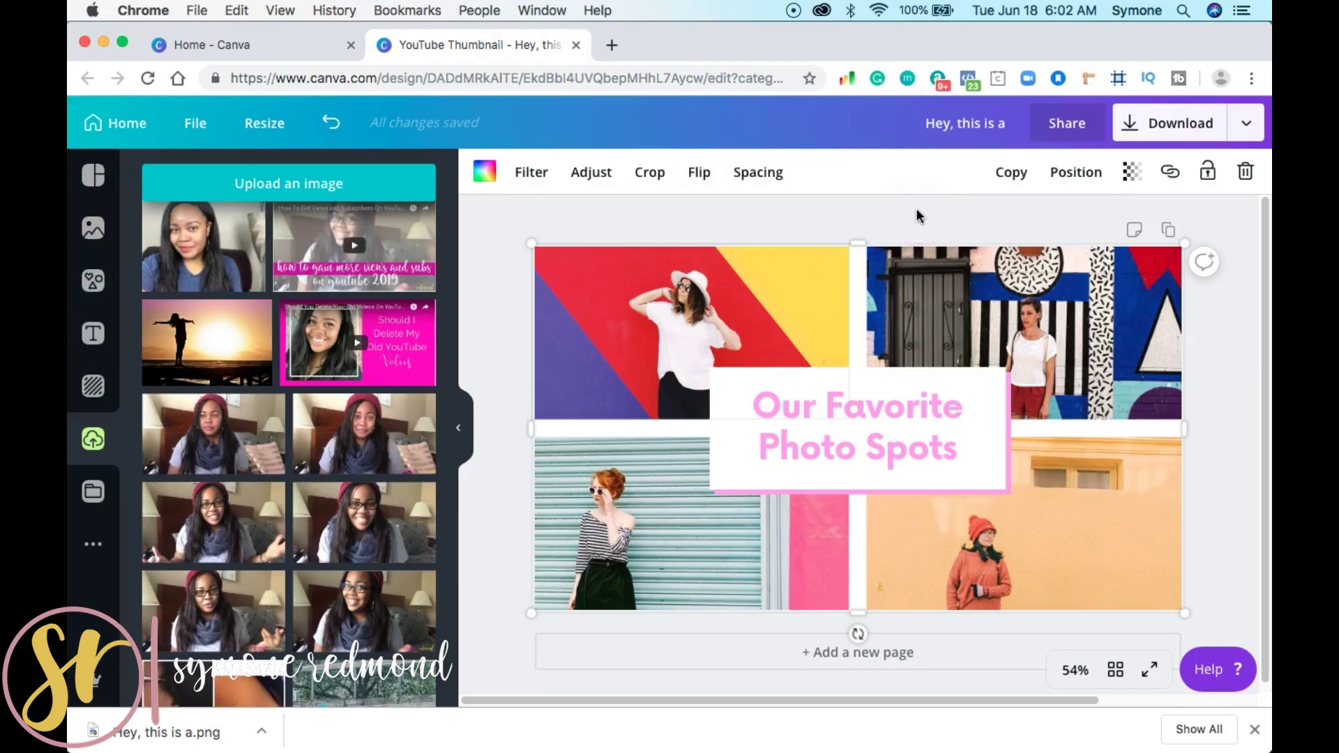
Step: Open youtube.com in a new browser tab and go to the signed-in account's own channel page
click(611, 45)
text(youtube.com)
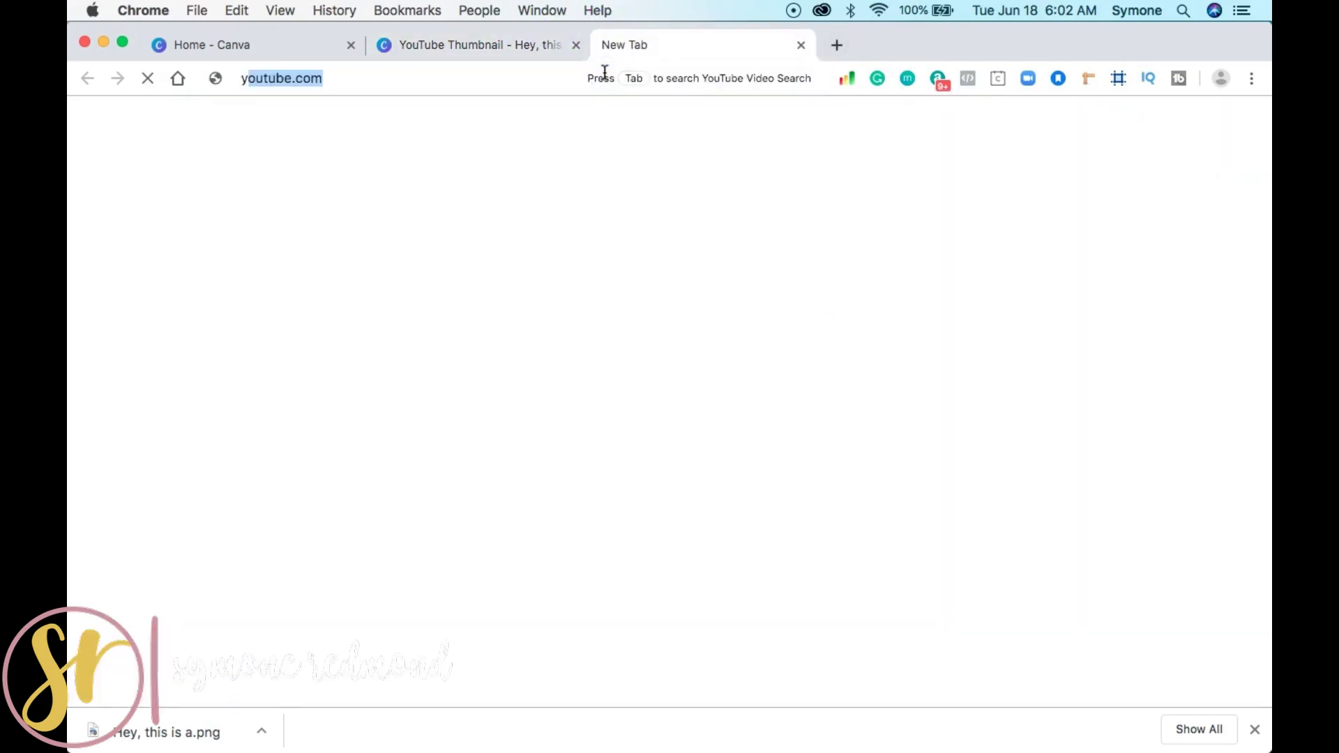
key(Return)
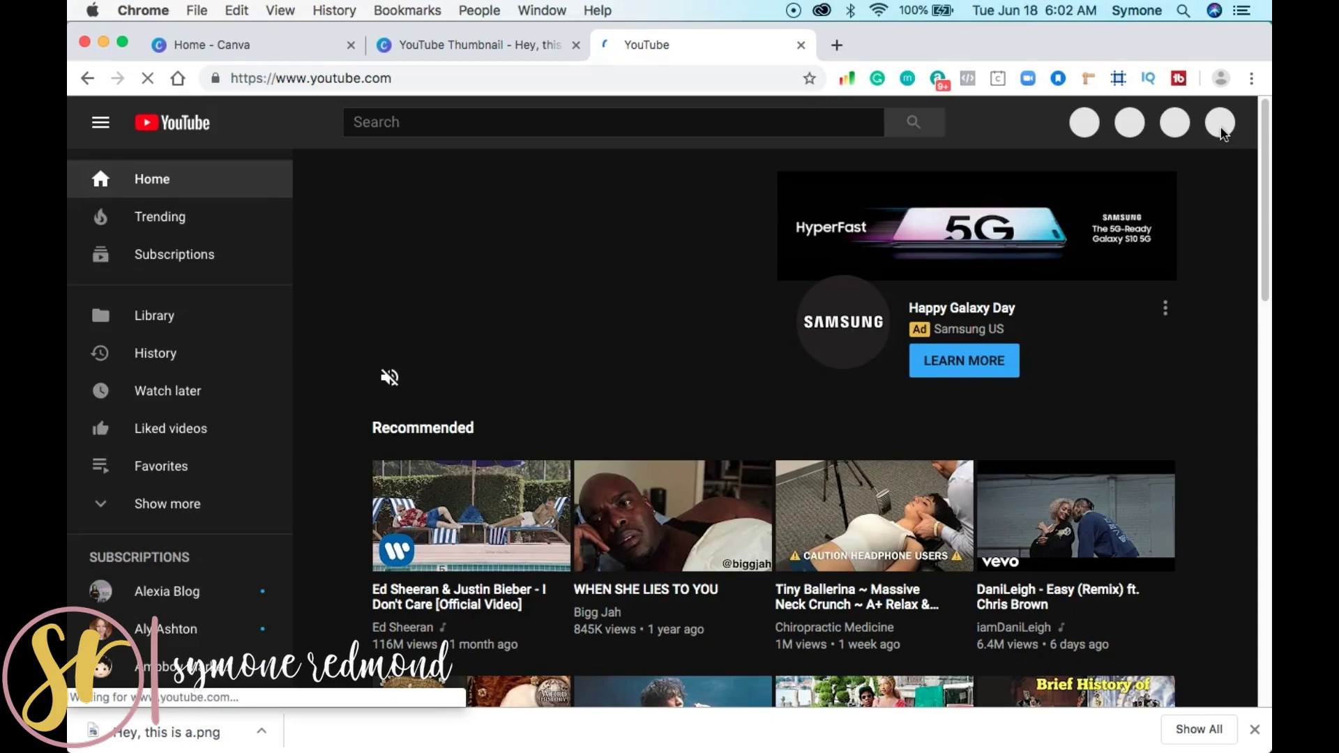
click(1220, 123)
click(1022, 233)
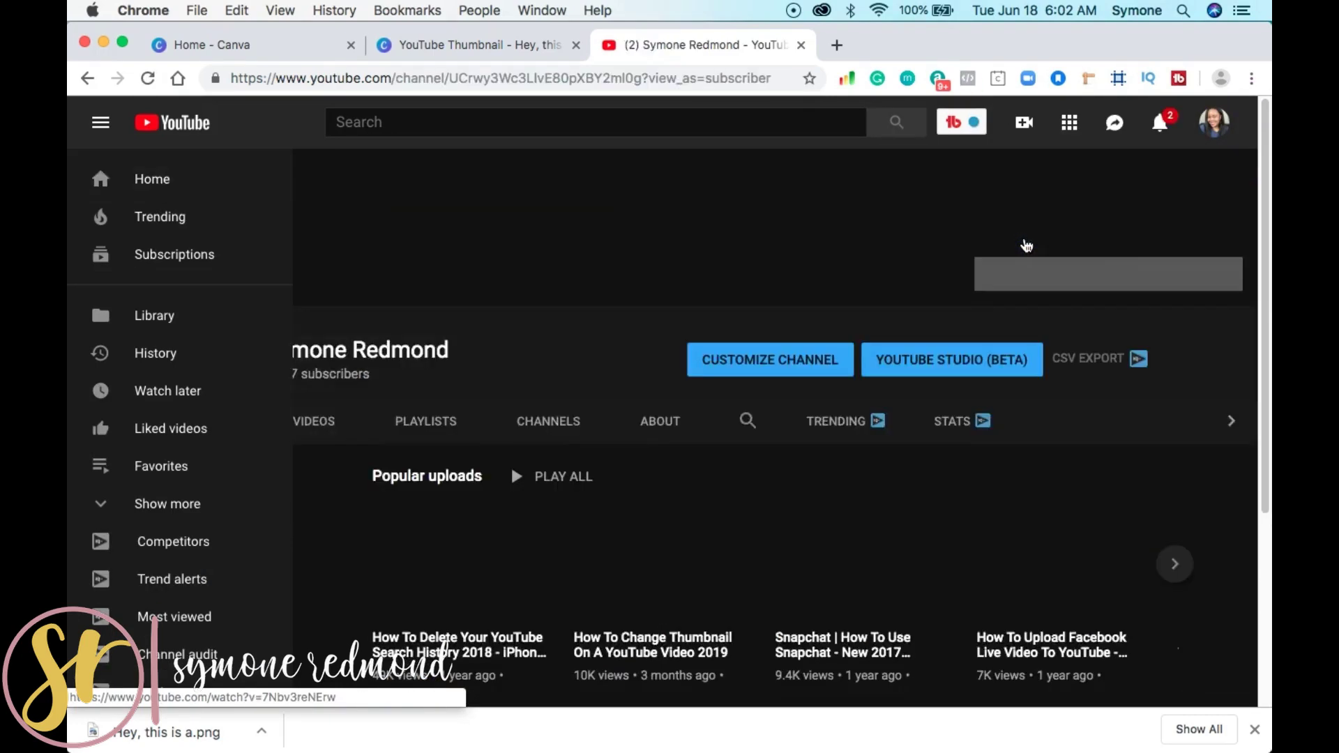
click(876, 564)
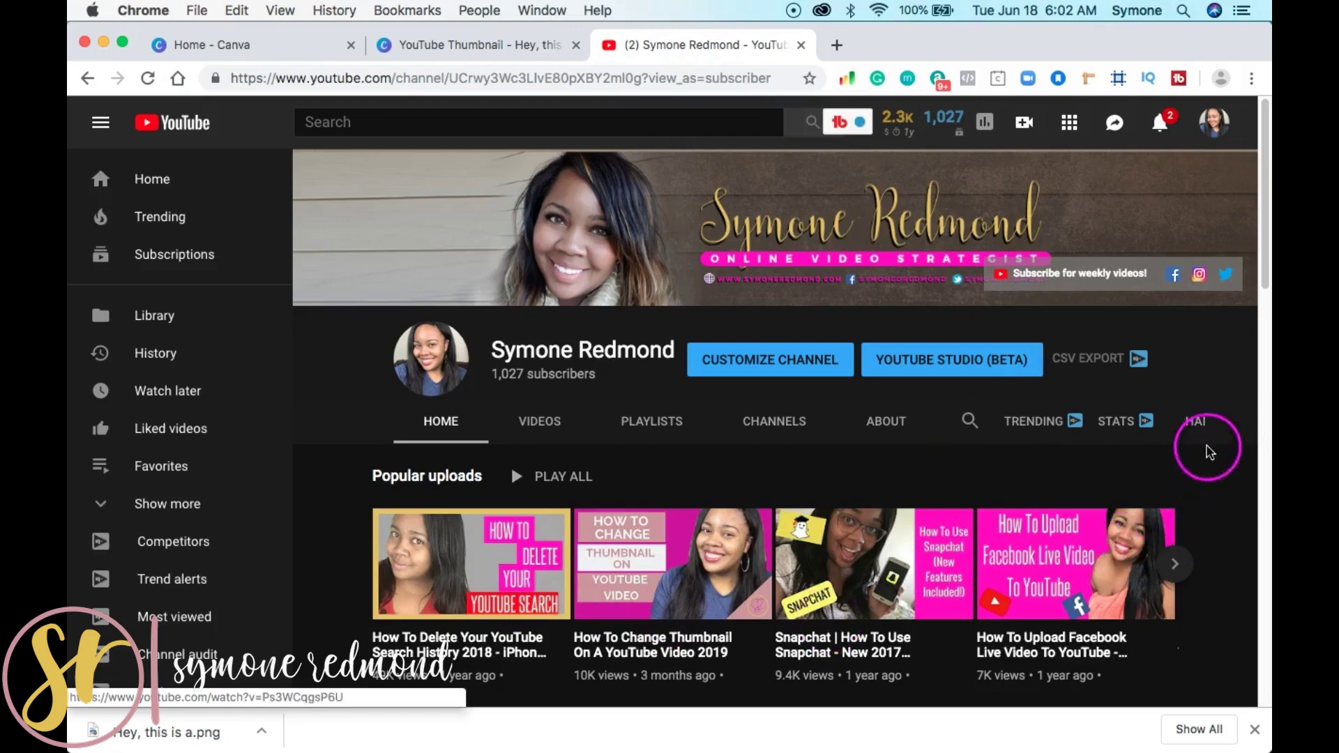
Step: Examine the thumbnails in the popular uploads, recent uploads and playlist sections of the channel's home page
scroll(1229, 519, down, 5)
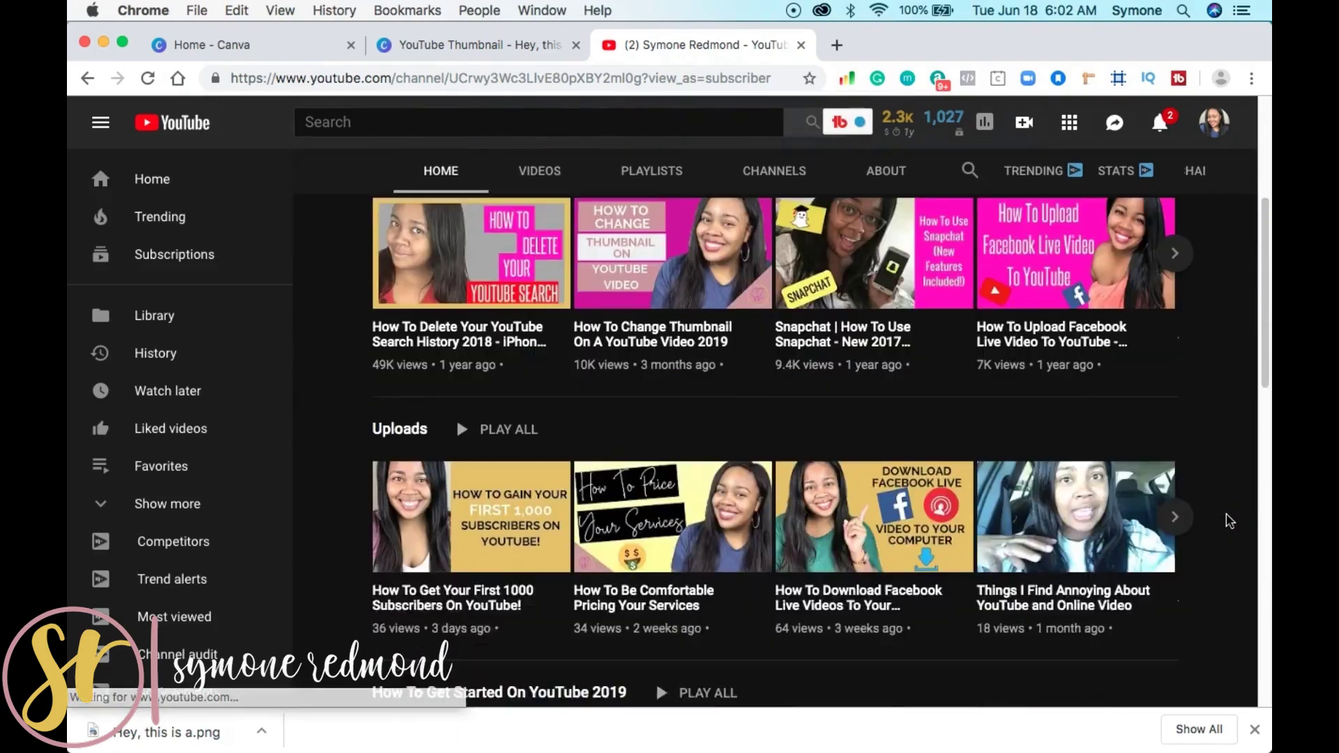
scroll(1229, 520, down, 8)
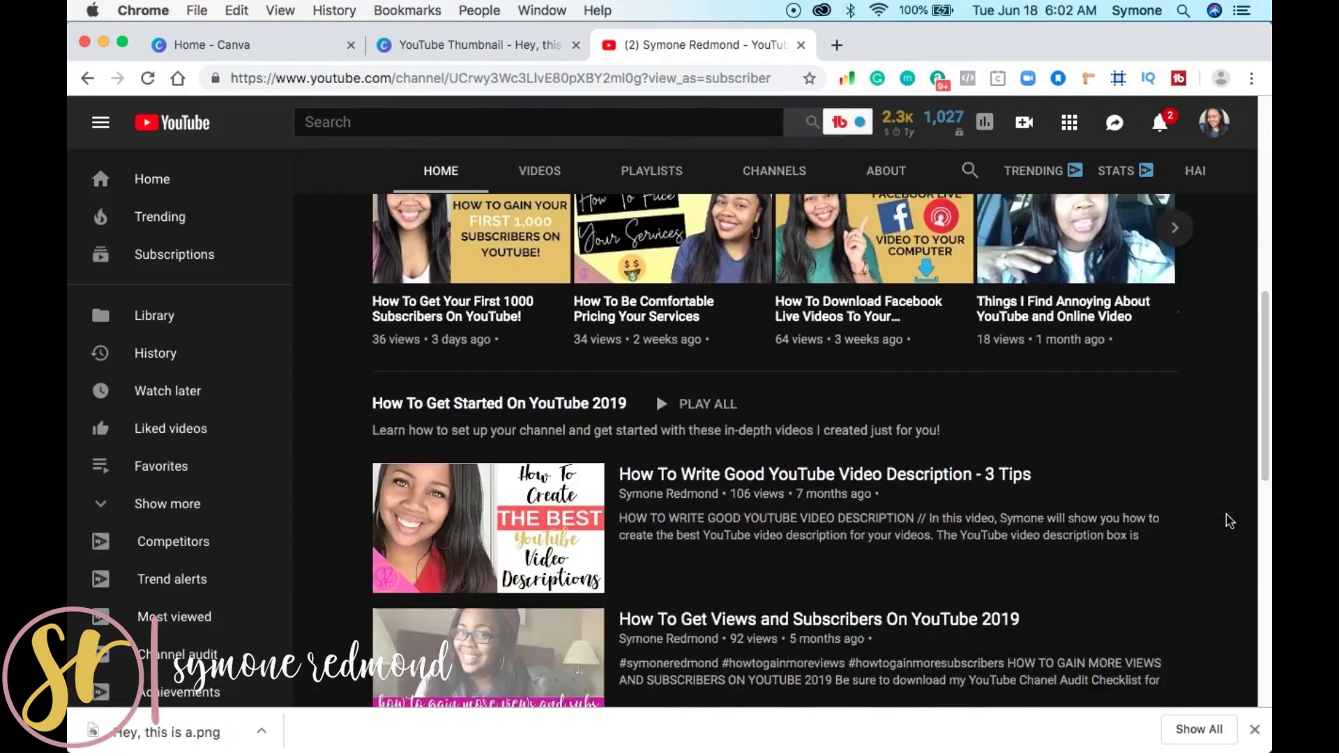
scroll(1229, 520, down, 7)
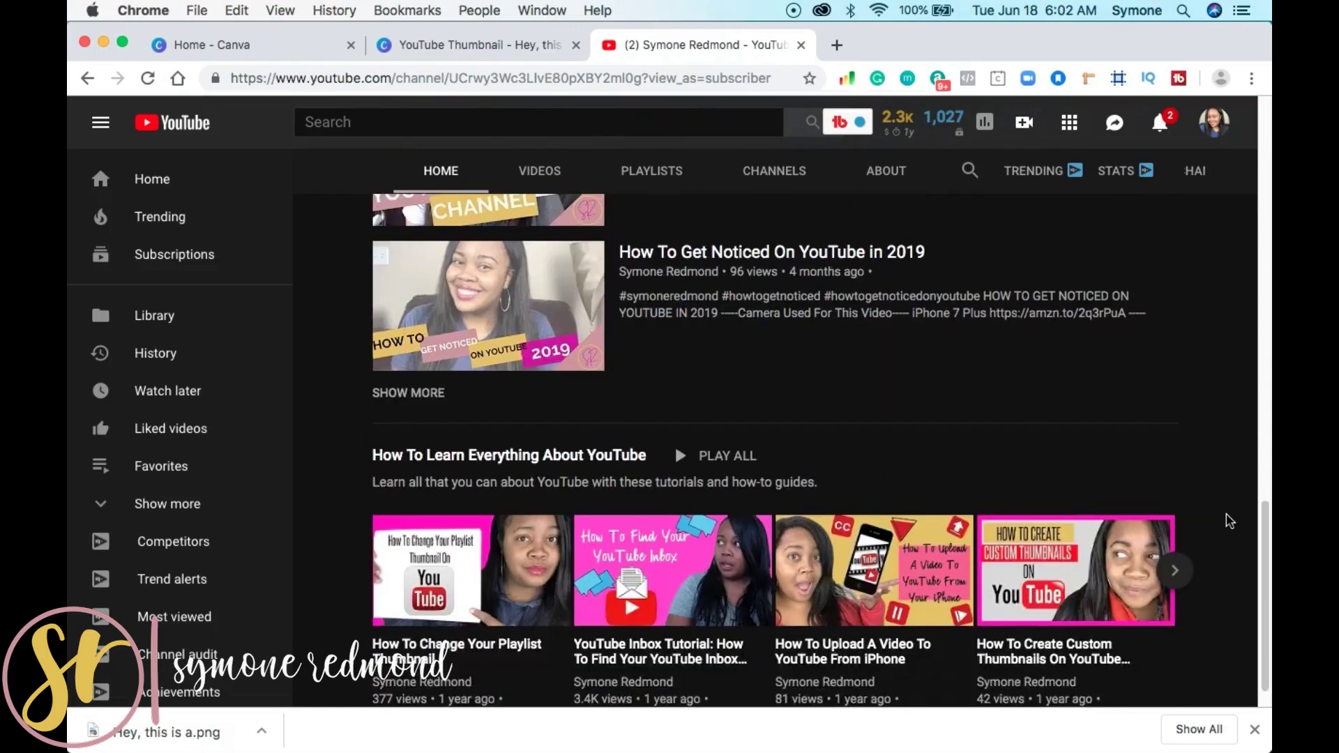
scroll(1228, 520, up, 20)
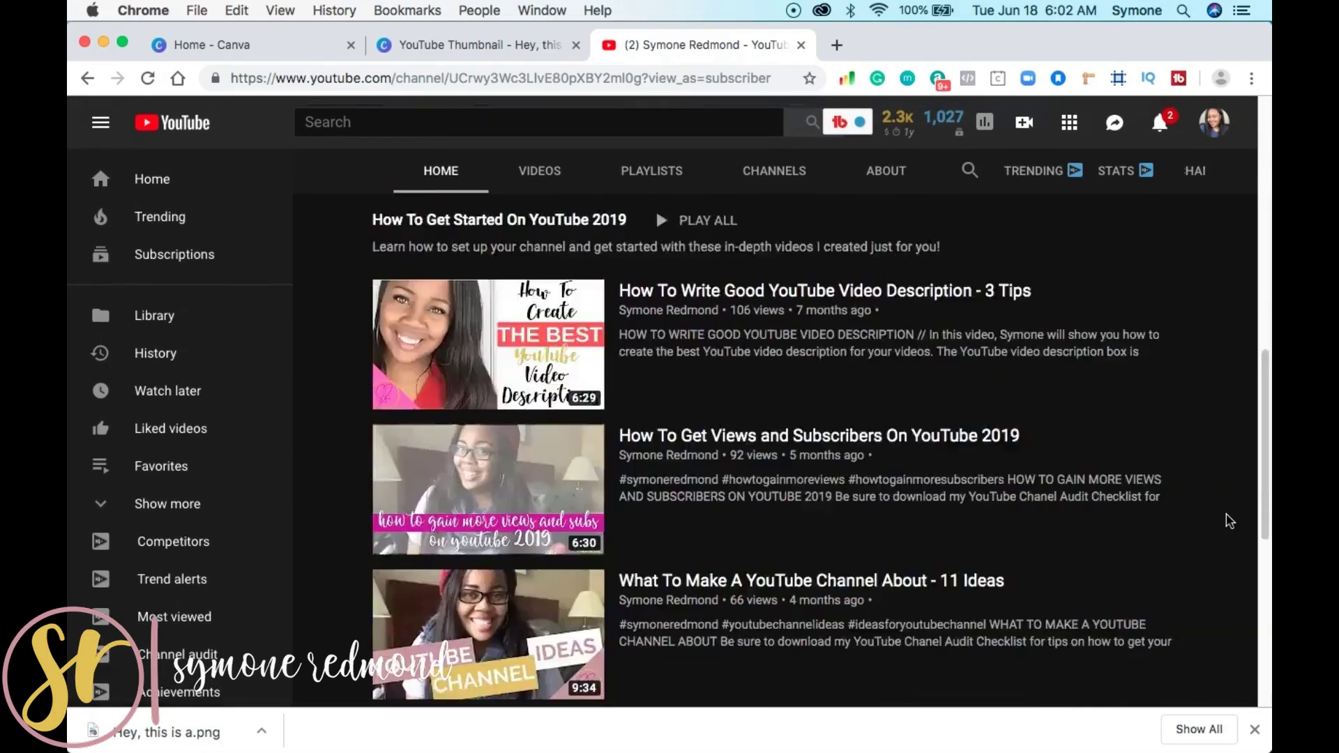
scroll(1229, 488, up, 2)
Step: Open the channel's full list of videos and examine the thumbnail designs from the newest uploads to the oldest
click(541, 424)
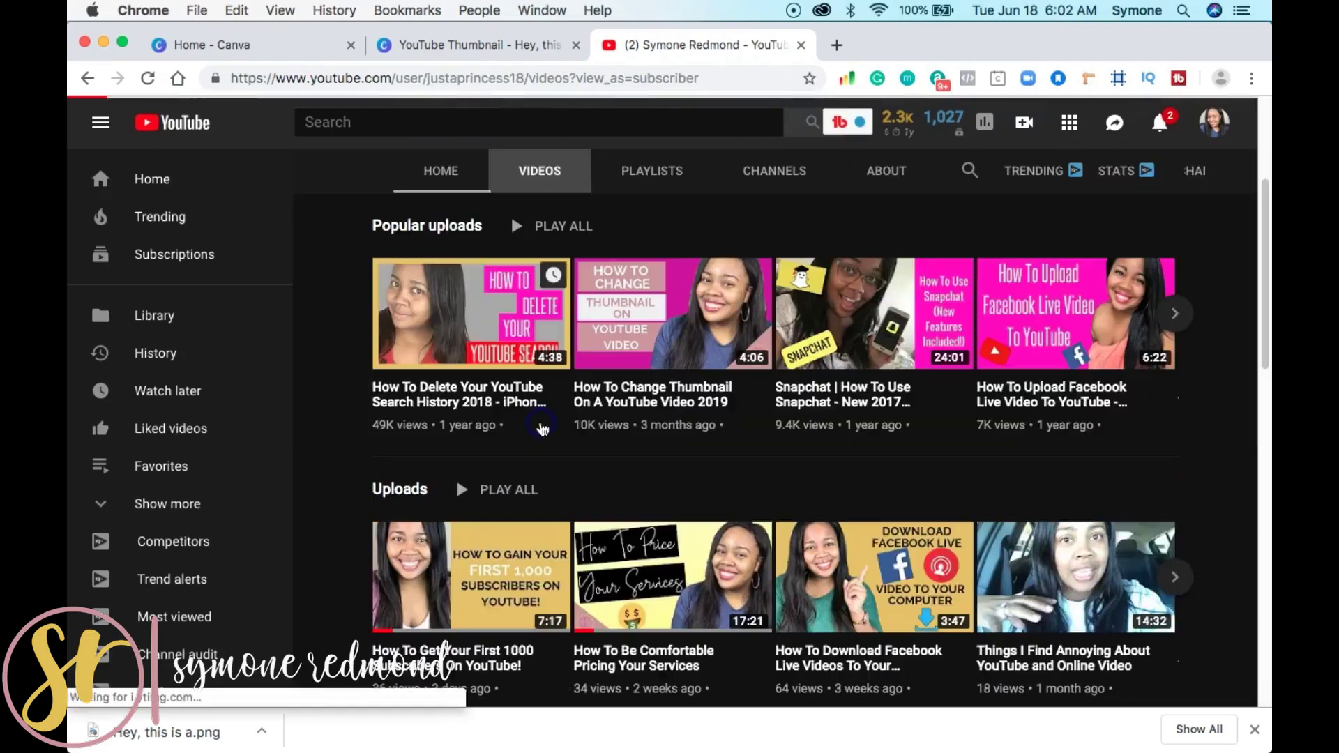
scroll(1207, 433, down, 5)
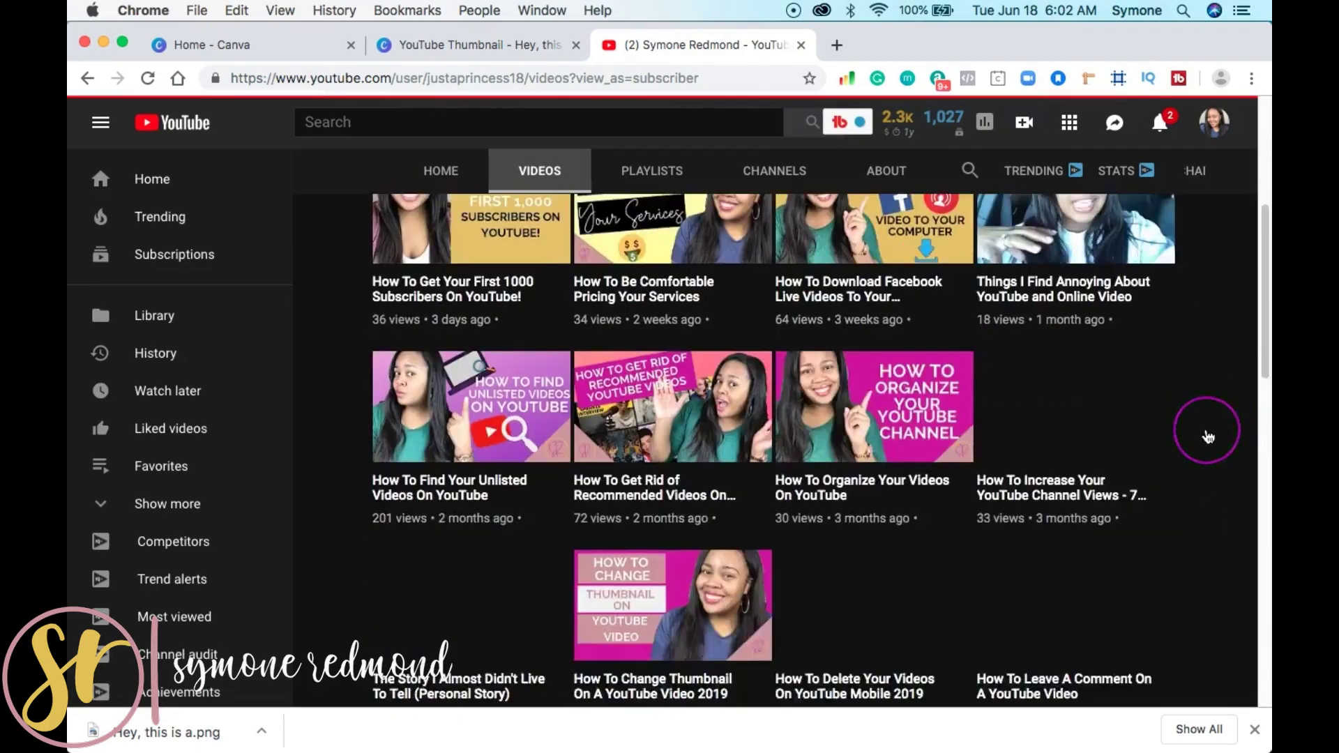
scroll(1208, 437, down, 5)
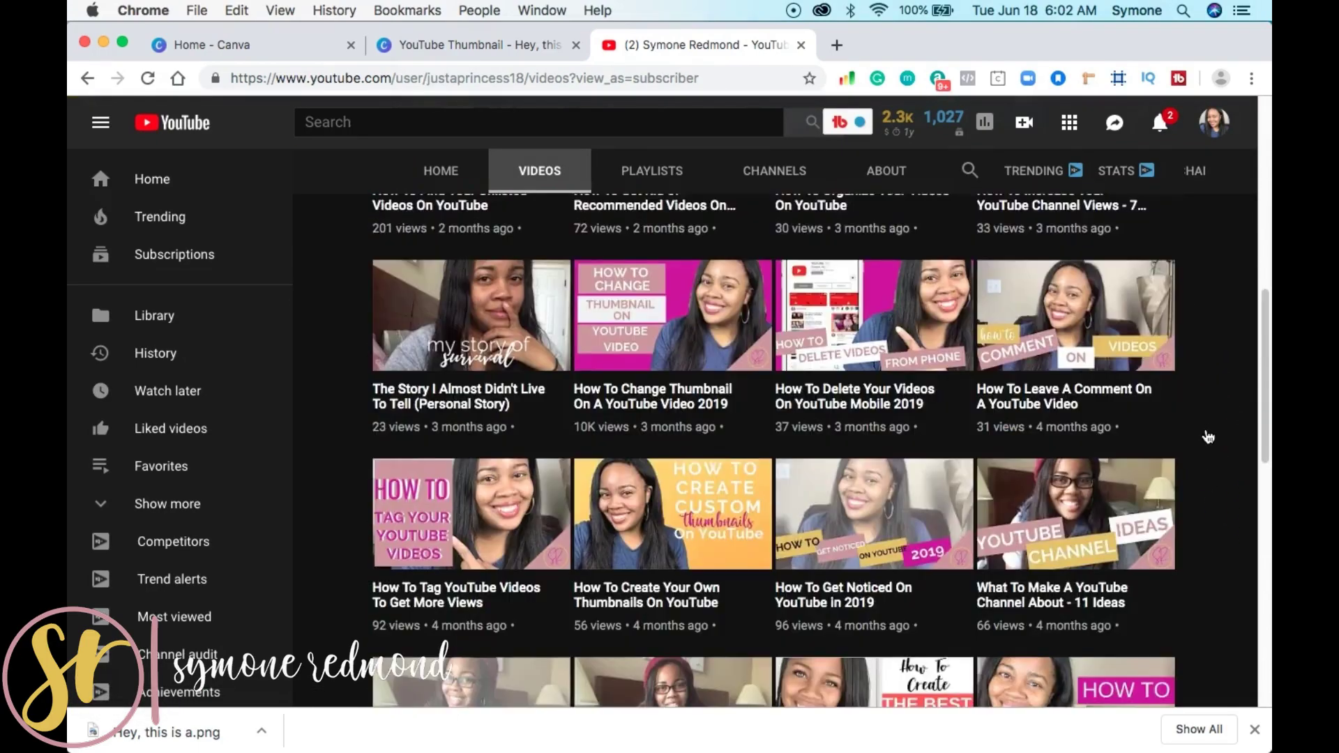
click(520, 293)
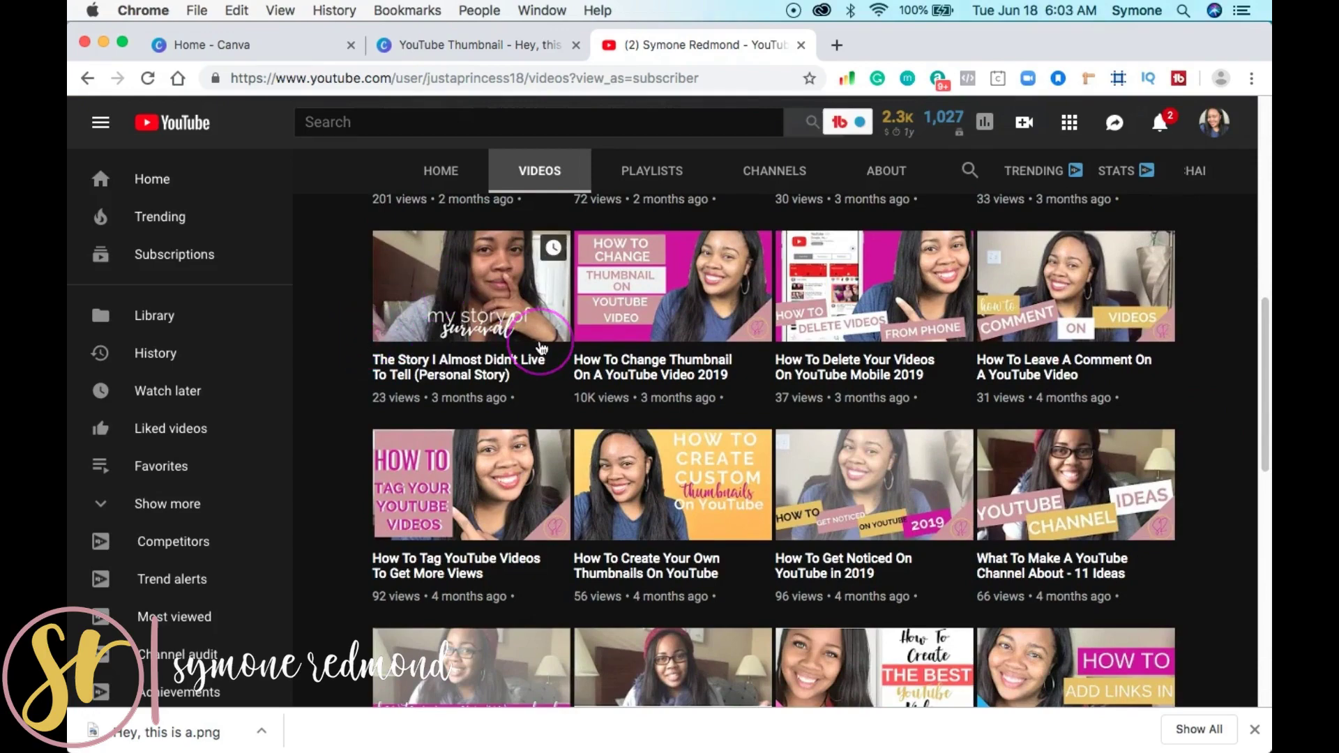
scroll(1225, 459, down, 5)
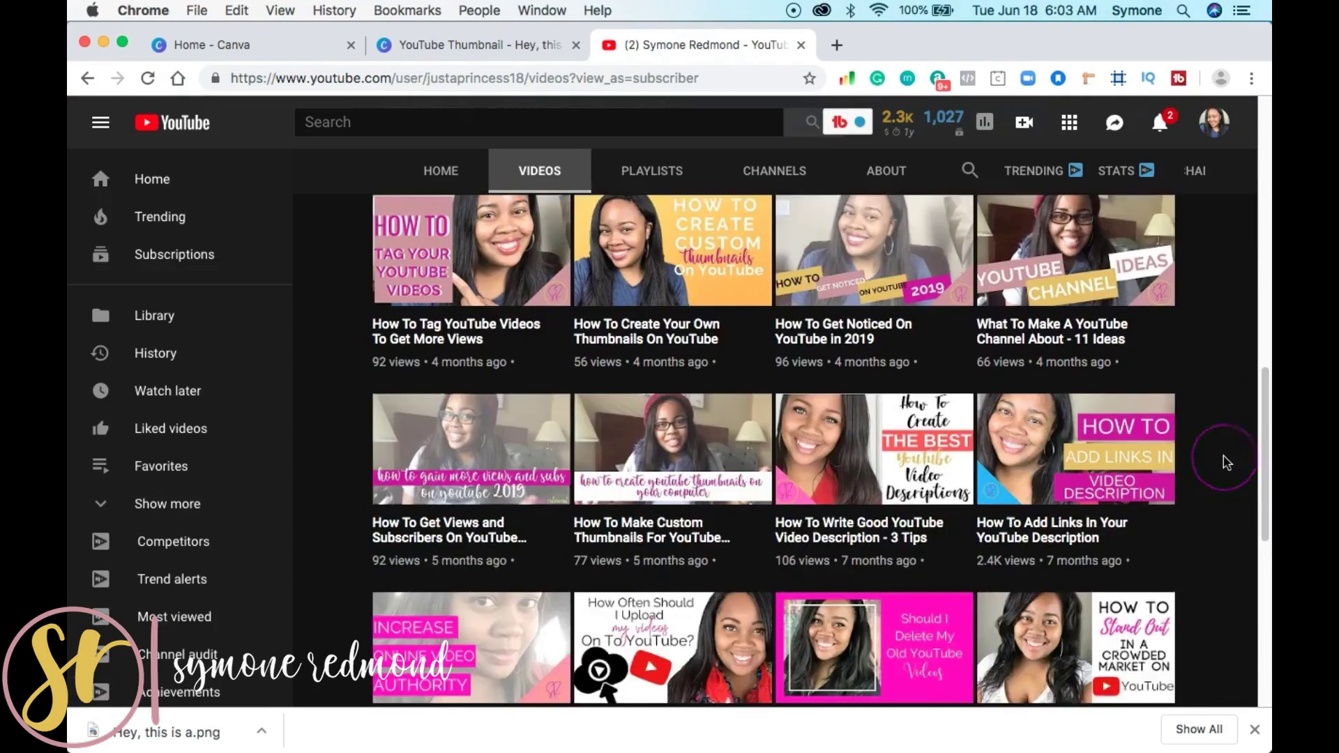
scroll(1226, 463, down, 5)
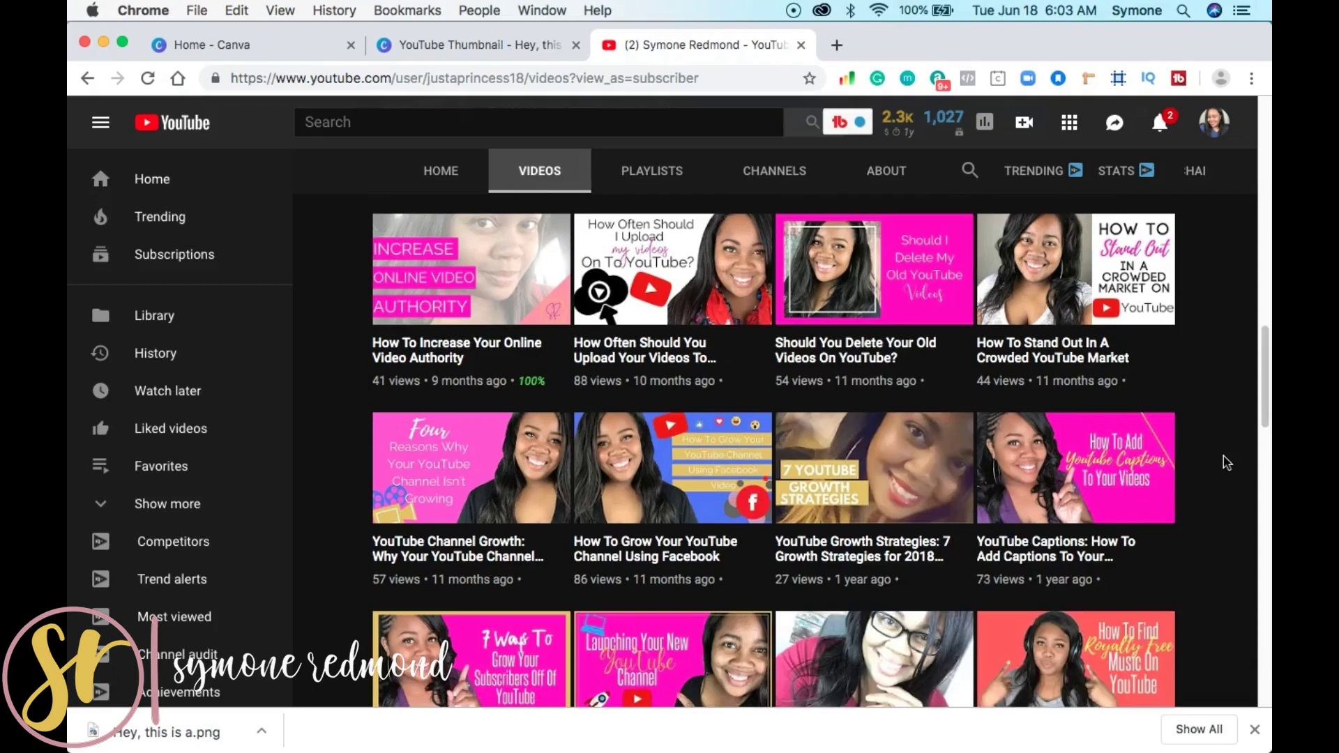
scroll(1226, 462, down, 4)
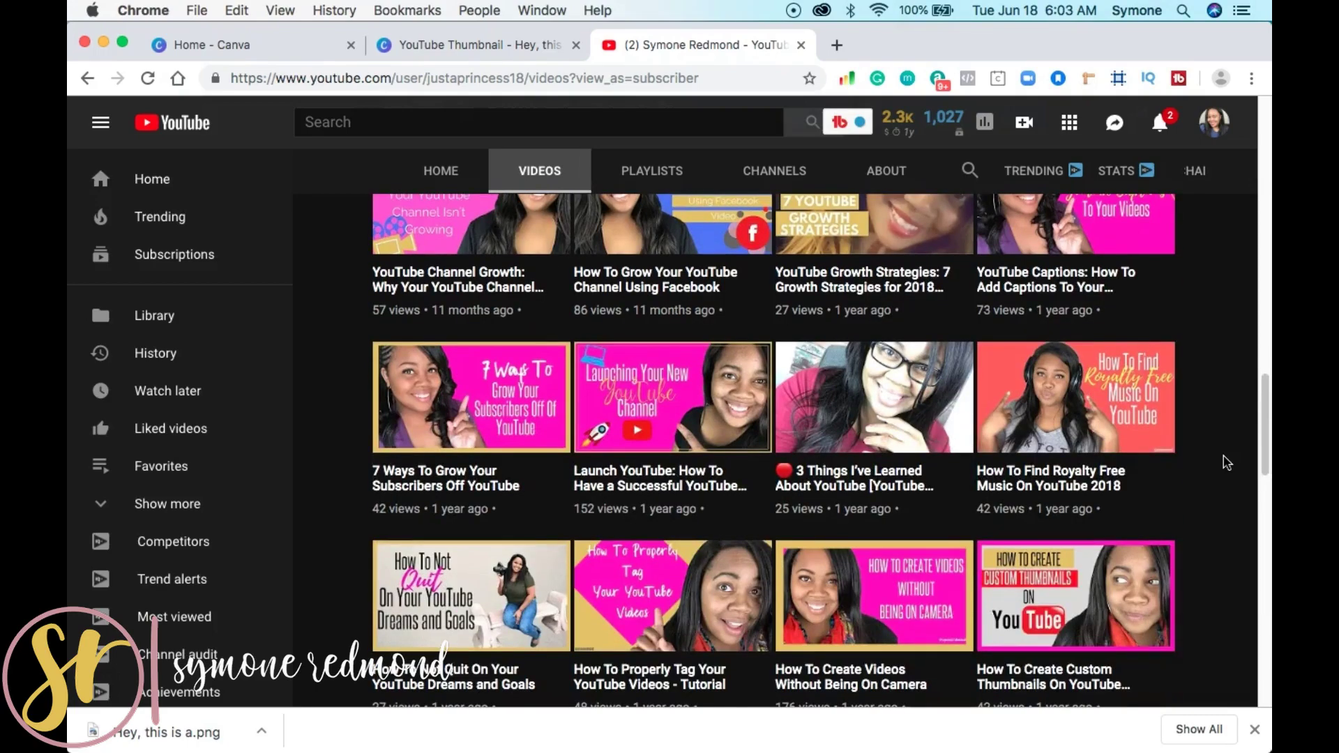
scroll(1227, 462, down, 7)
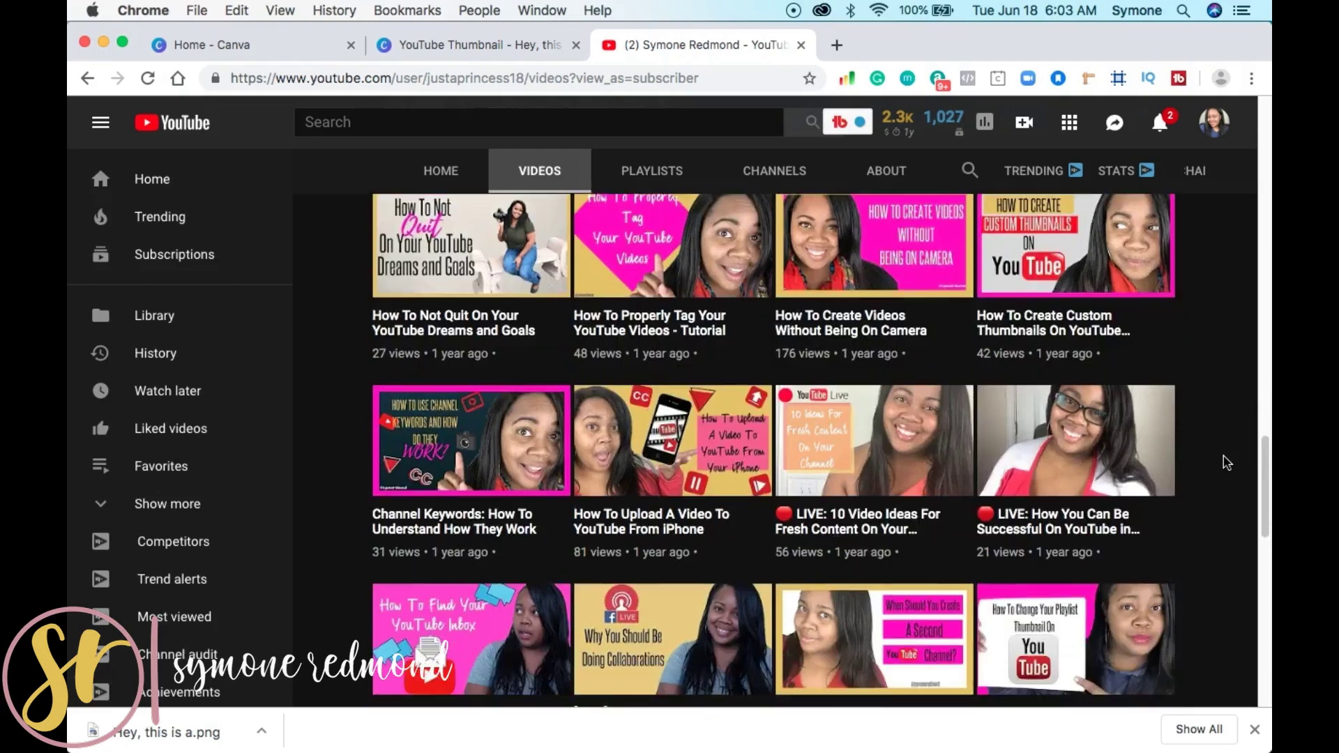
scroll(1227, 462, down, 3)
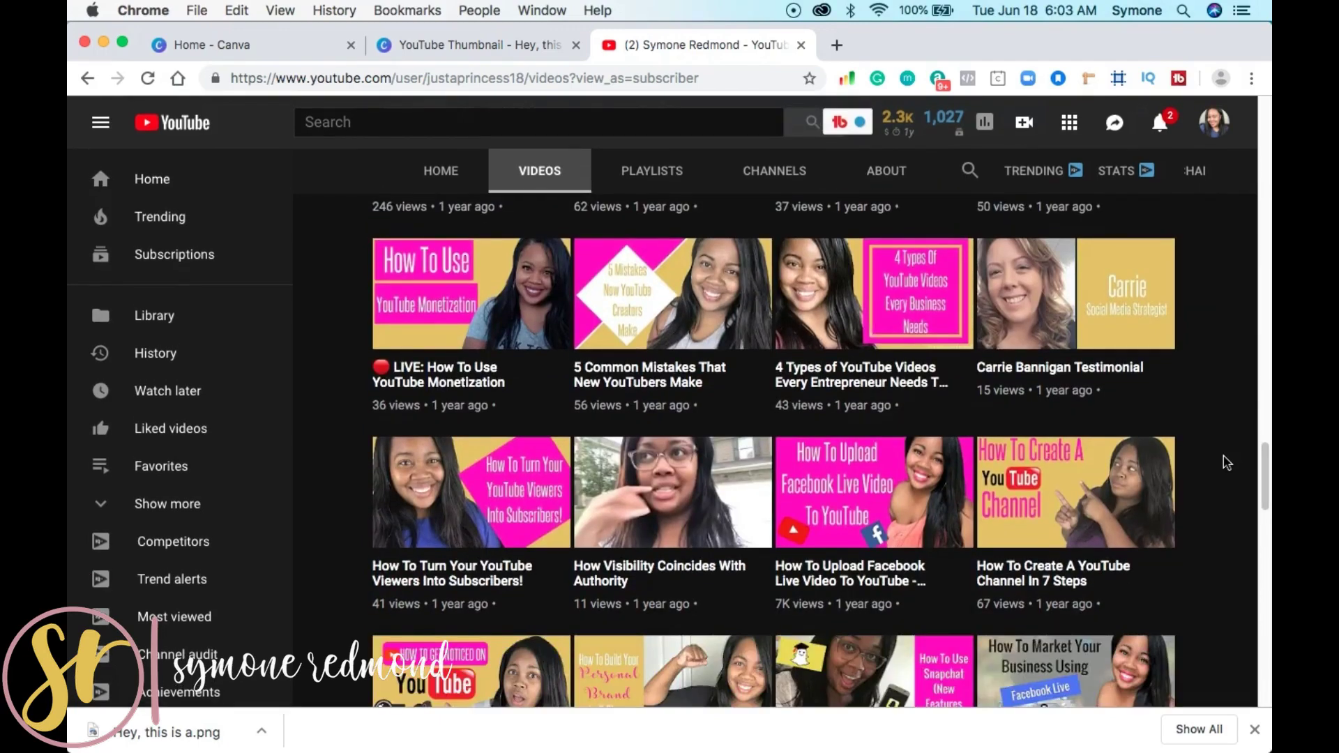
scroll(1226, 463, down, 12)
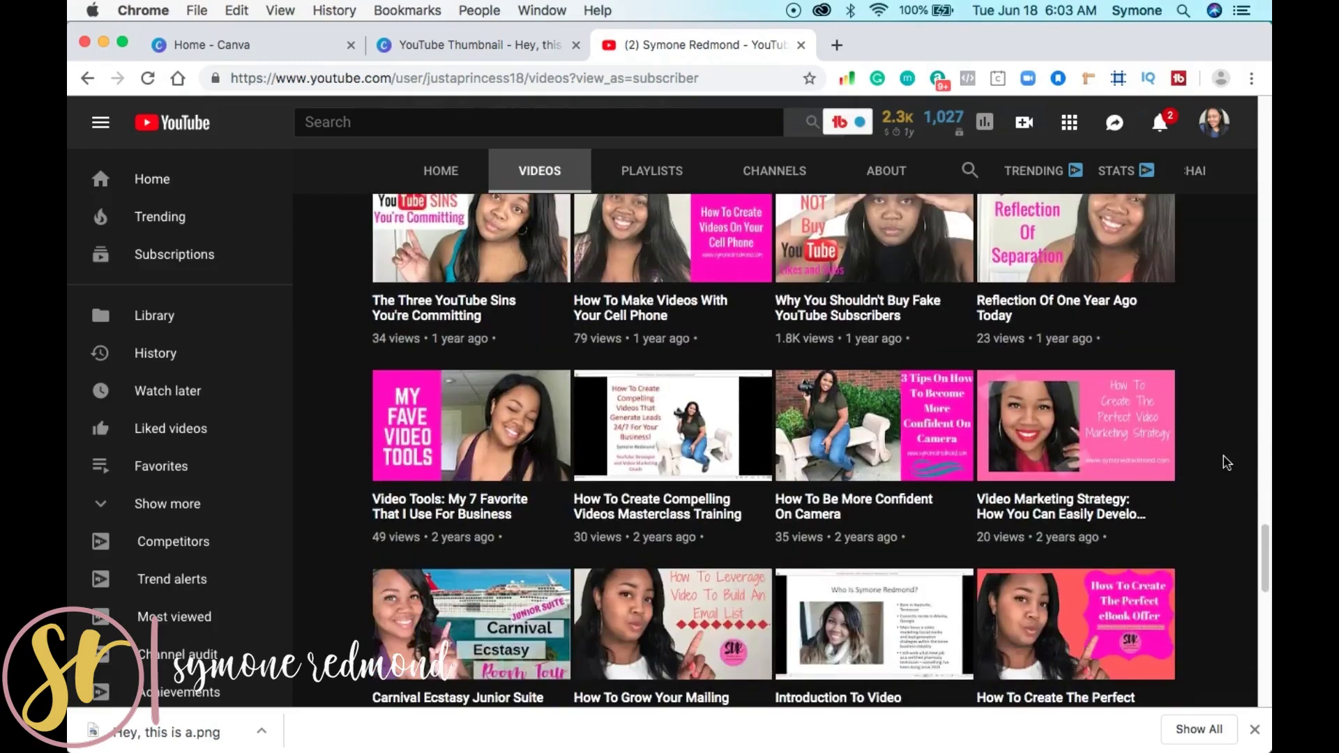
scroll(1227, 462, down, 4)
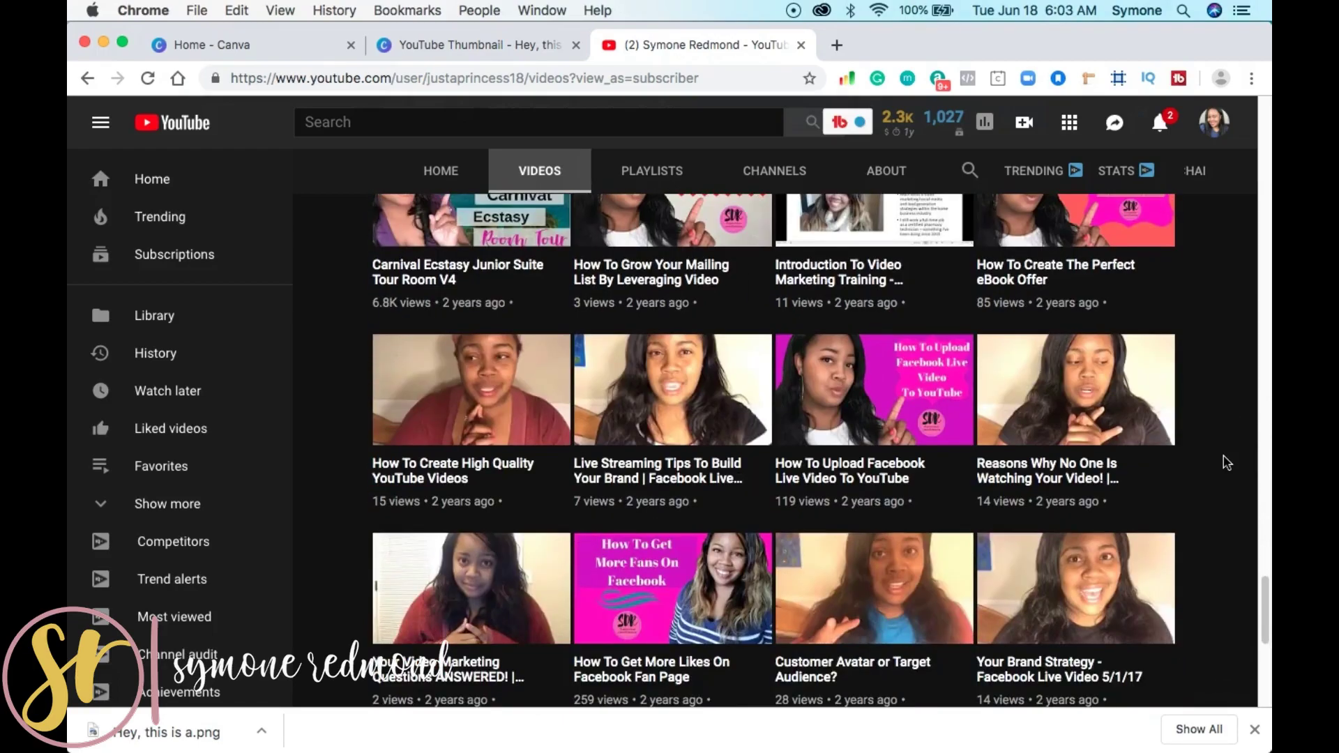
scroll(1227, 462, down, 6)
scroll(1226, 462, up, 12)
scroll(1227, 463, up, 20)
scroll(1226, 462, up, 20)
scroll(1226, 462, up, 1)
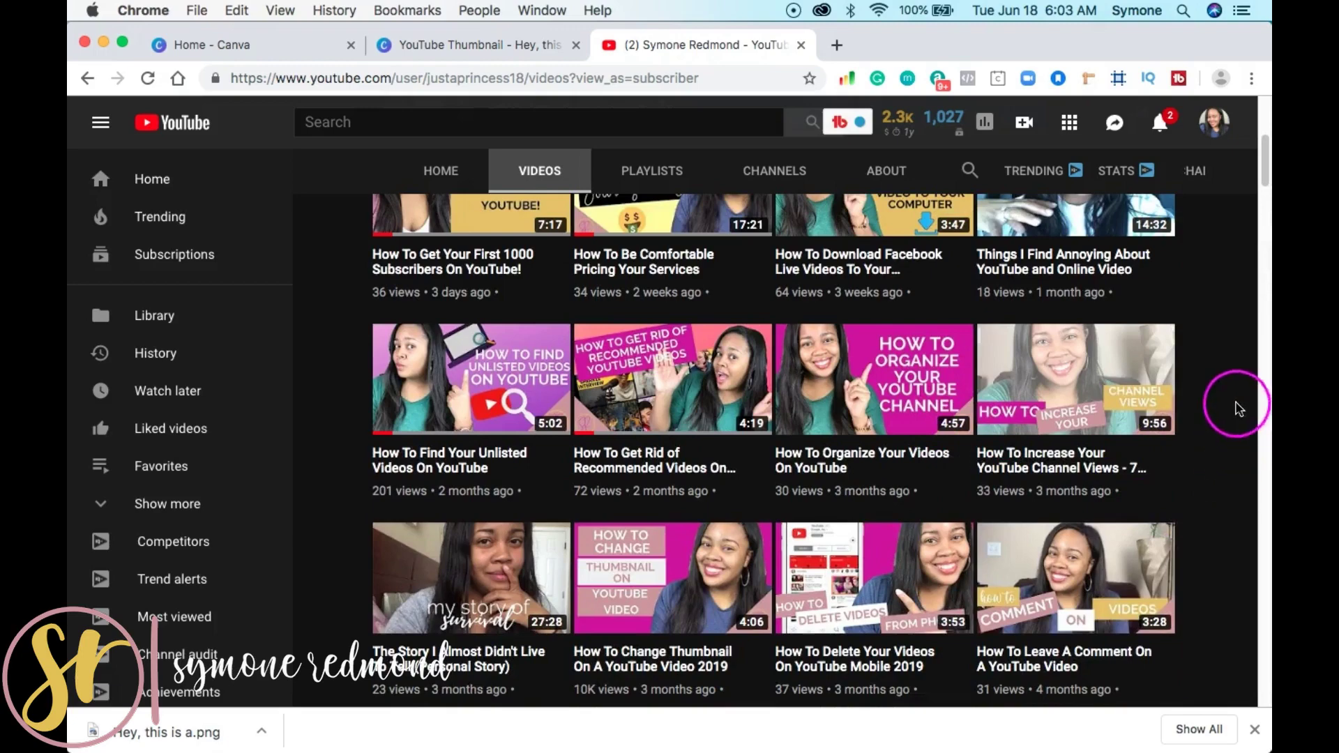
scroll(1234, 406, up, 10)
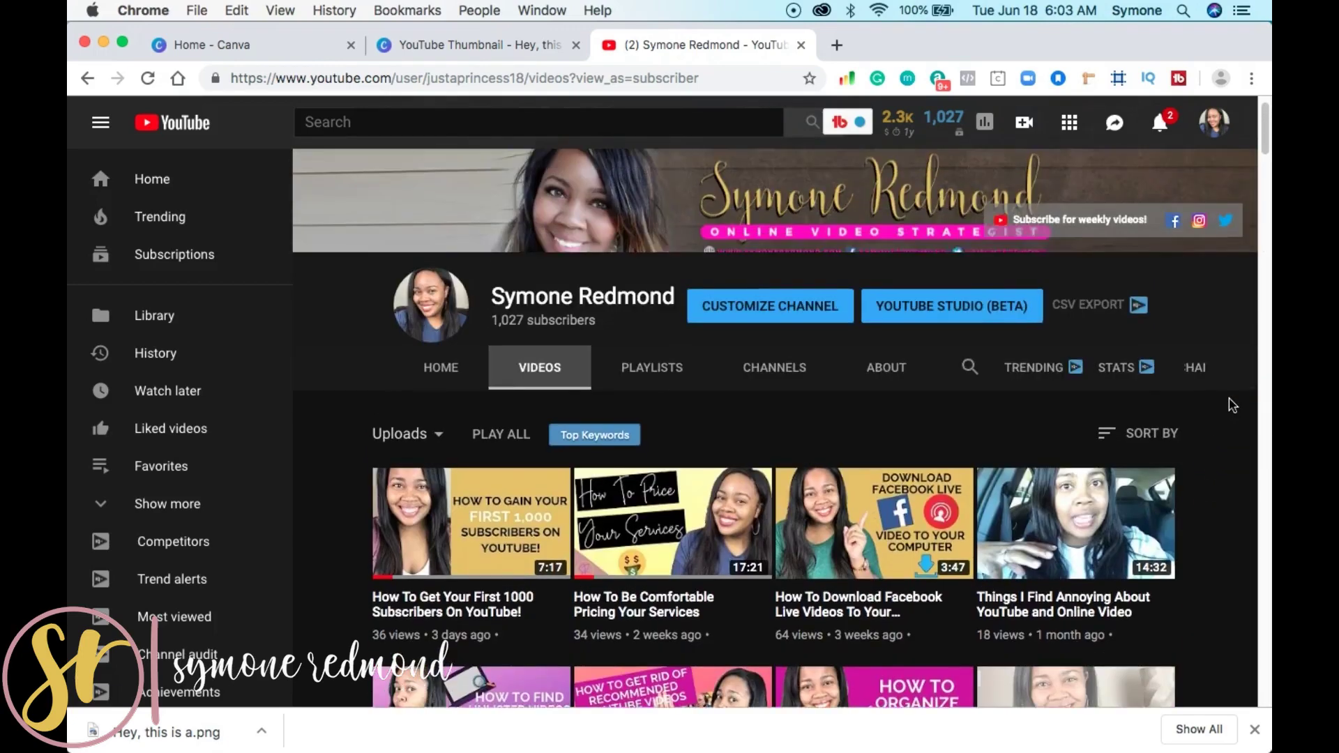
scroll(1232, 405, up, 2)
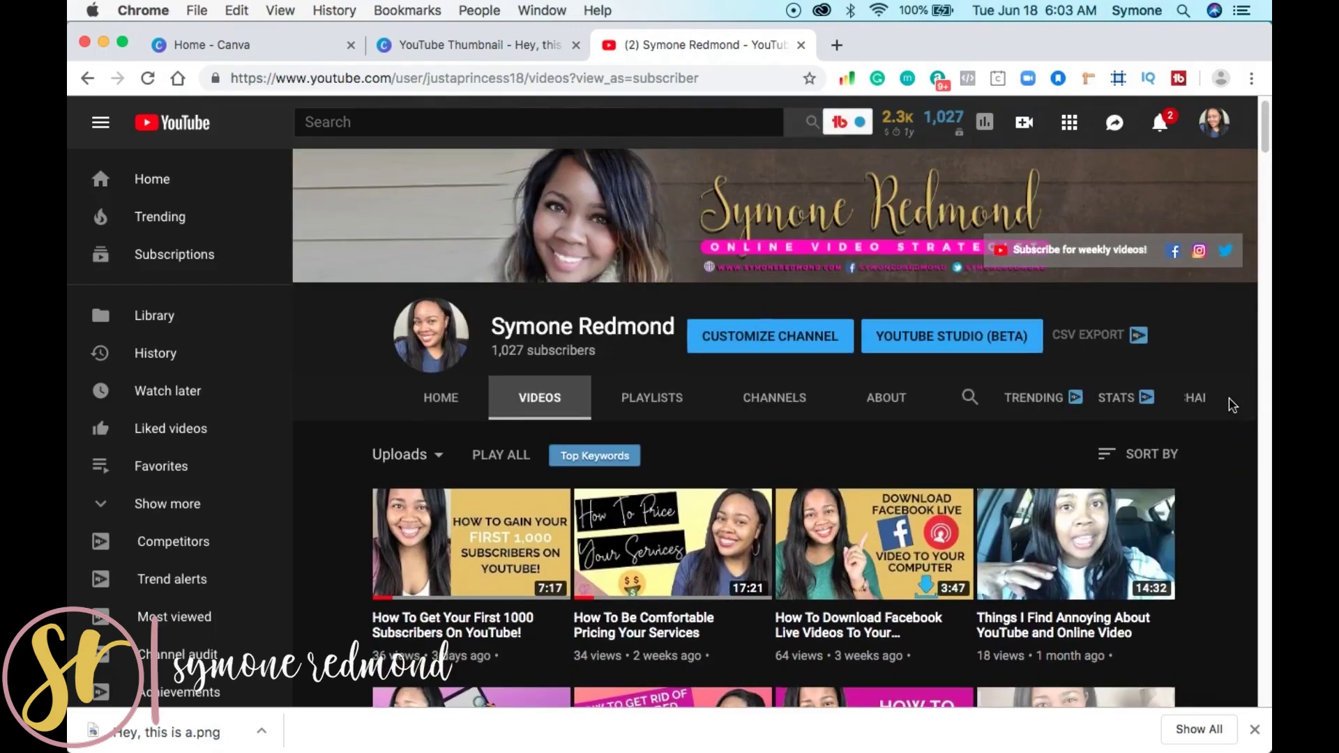